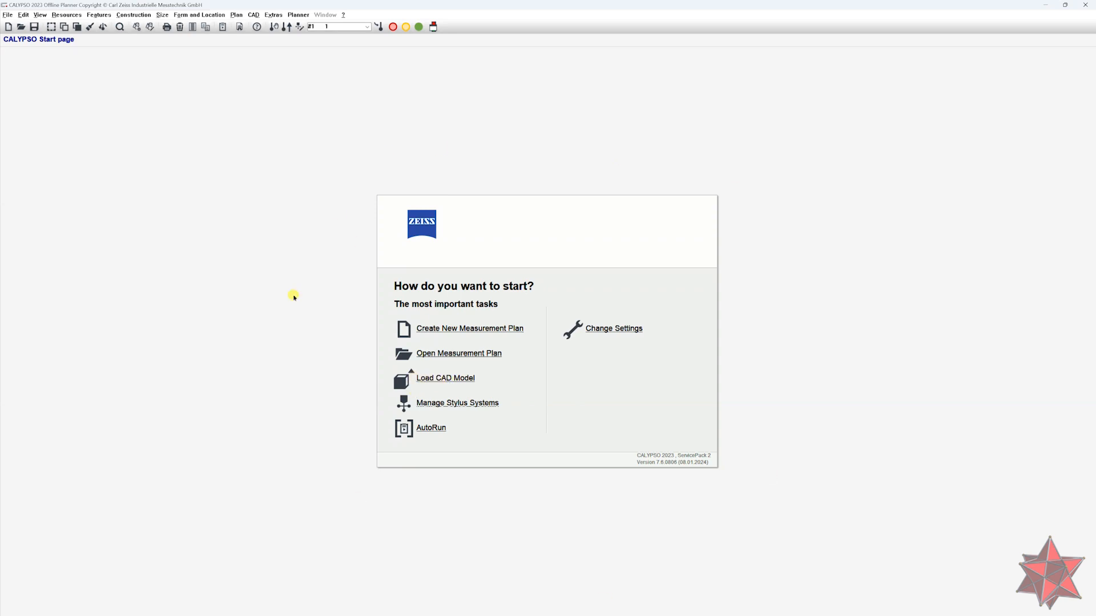
left_click(251, 16)
mouse_move(320, 26)
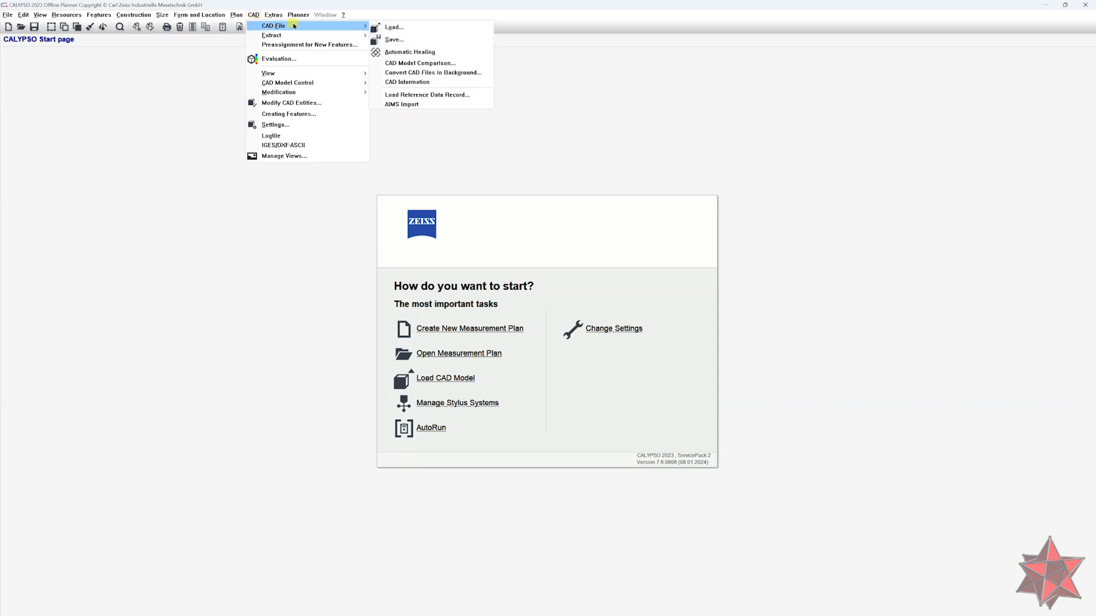
left_click(629, 164)
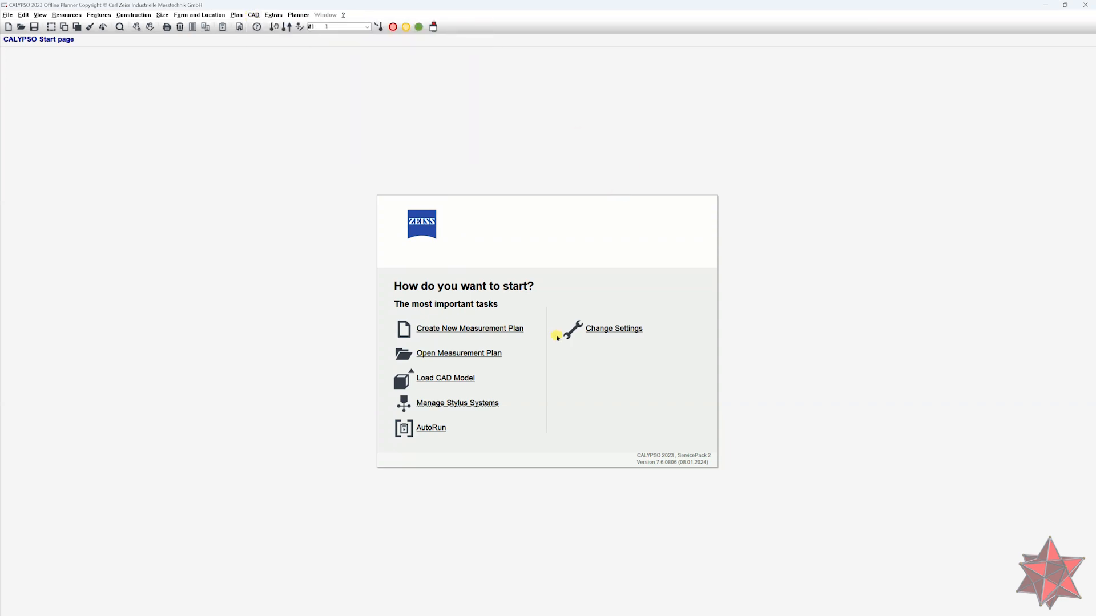
Load the CAD model file XYZ basic.SAT.
left_click(445, 378)
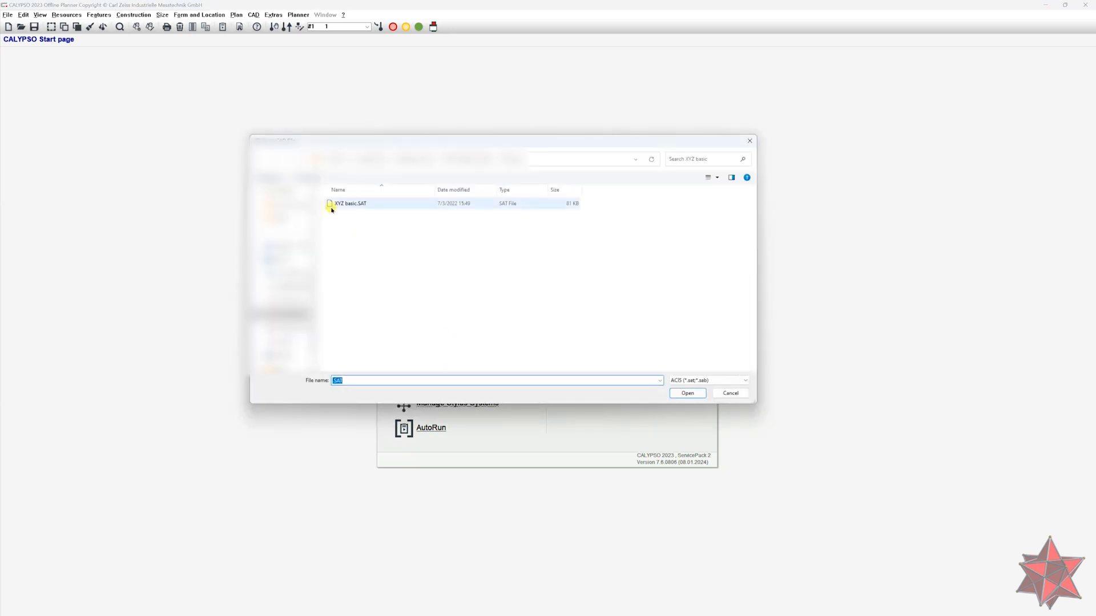
left_click(356, 203)
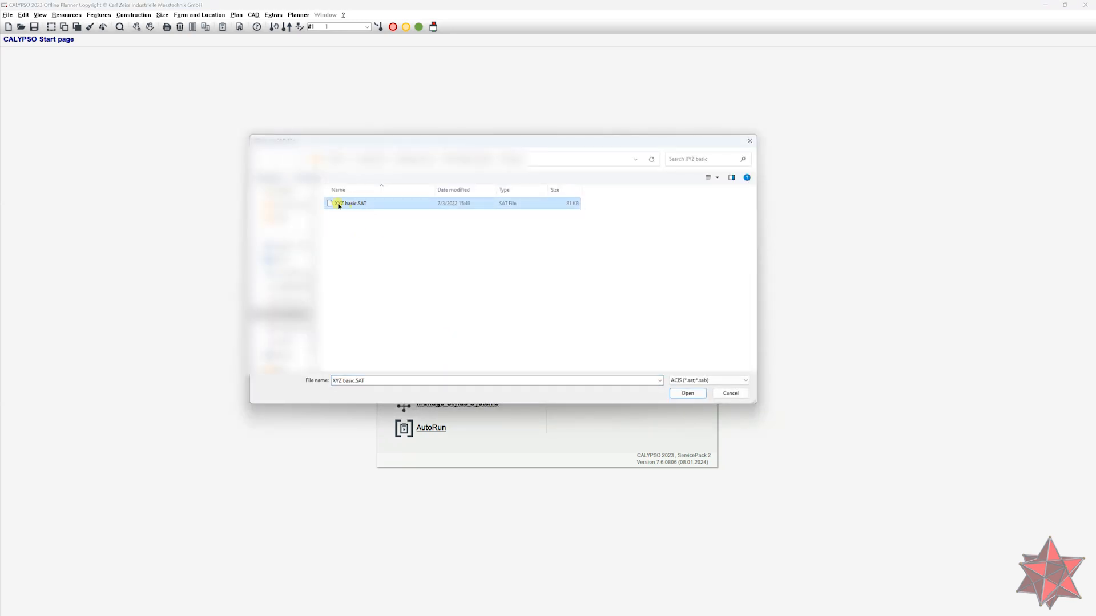
double_click(379, 203)
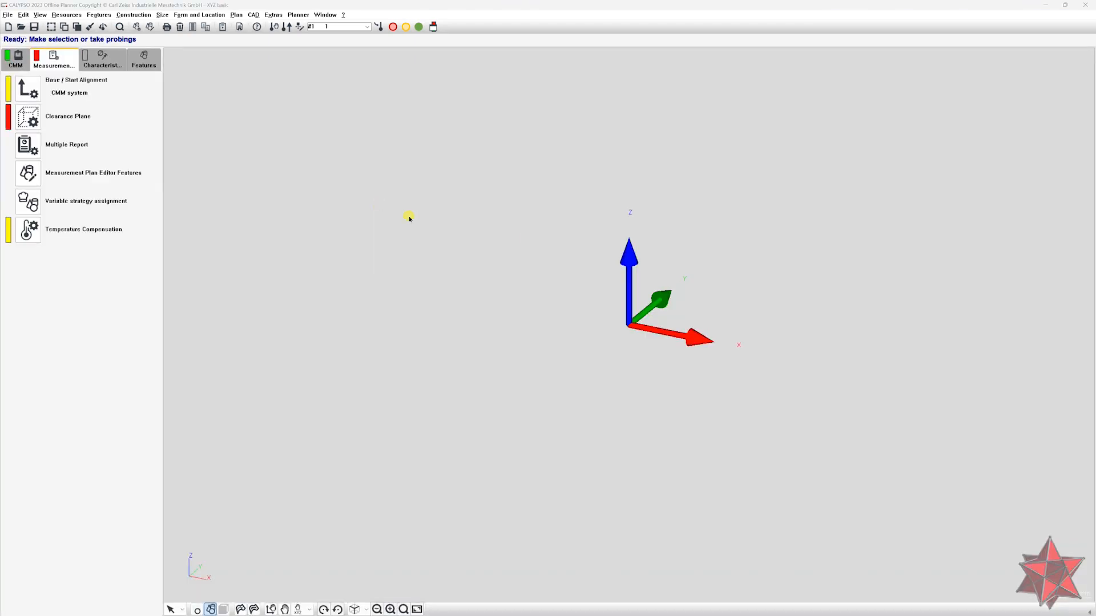
Display the loaded CAD model as a shaded solid instead of wireframe.
middle_click_drag(594, 375, 541, 377)
scroll(544, 397, "down", 3)
scroll(543, 400, "down", 2)
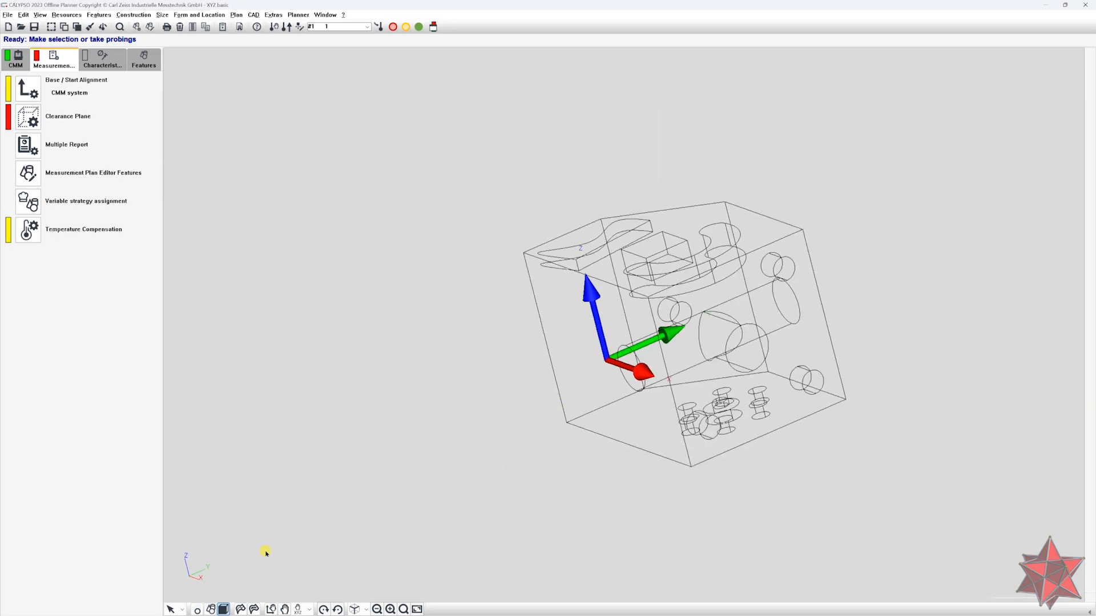
left_click(253, 609)
mouse_move(639, 322)
middle_mouse_down()
mouse_move(406, 241)
mouse_move(411, 267)
mouse_move(557, 250)
mouse_move(572, 408)
mouse_move(614, 272)
mouse_move(545, 358)
mouse_move(643, 254)
mouse_move(728, 207)
mouse_move(704, 228)
mouse_move(651, 232)
mouse_move(668, 252)
mouse_move(590, 230)
mouse_move(602, 238)
middle_mouse_up()
middle_click_drag(697, 251, 601, 325)
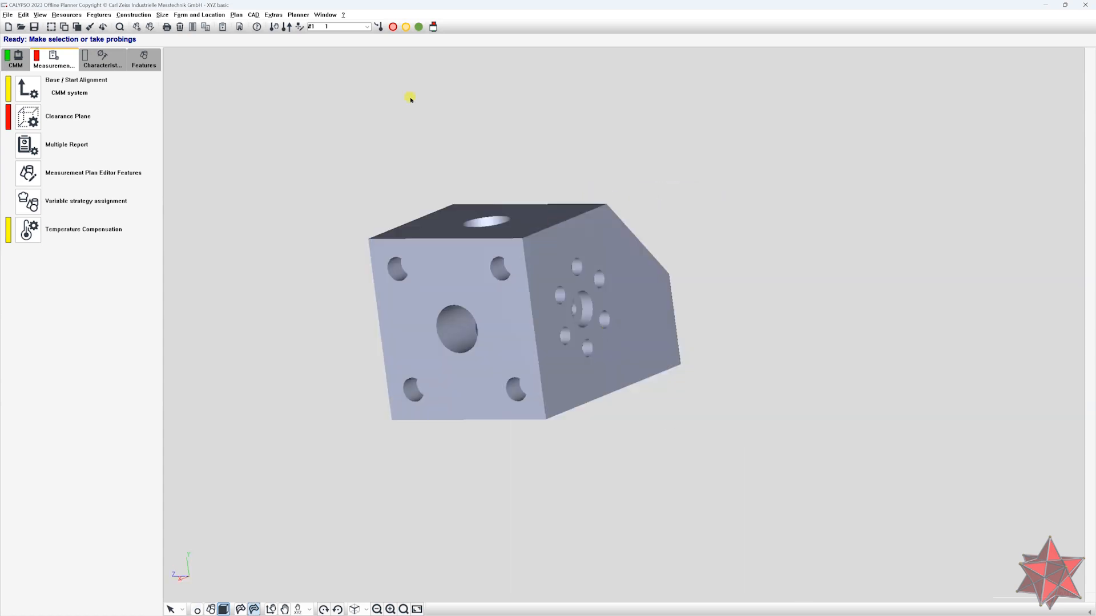
Start saving the CAD model and check which file formats are available for export, without saving.
left_click(252, 15)
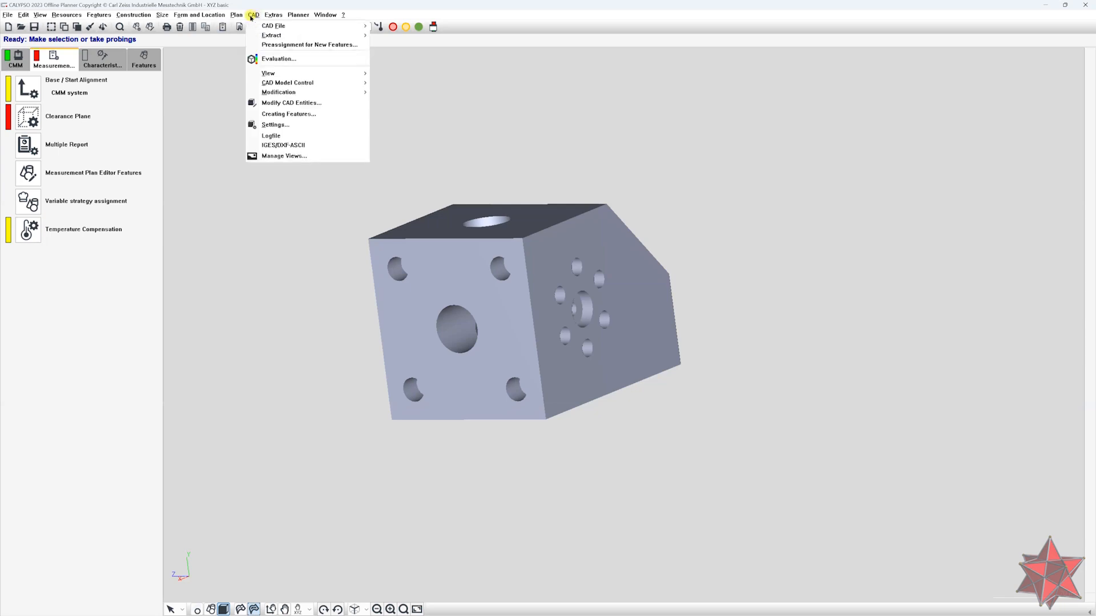
mouse_move(320, 26)
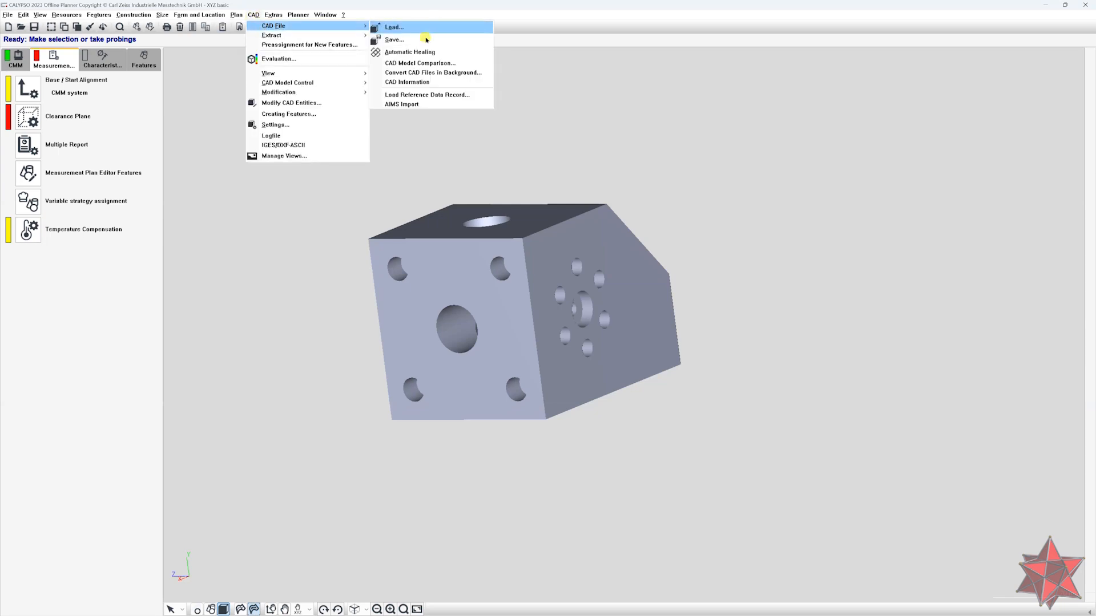
left_click(425, 40)
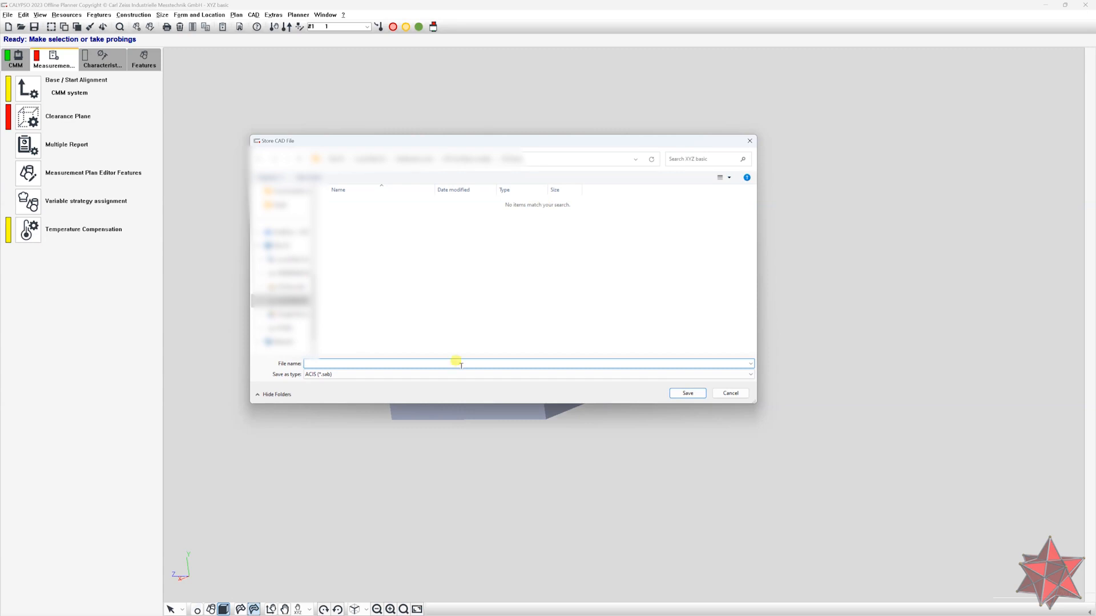
left_click(340, 375)
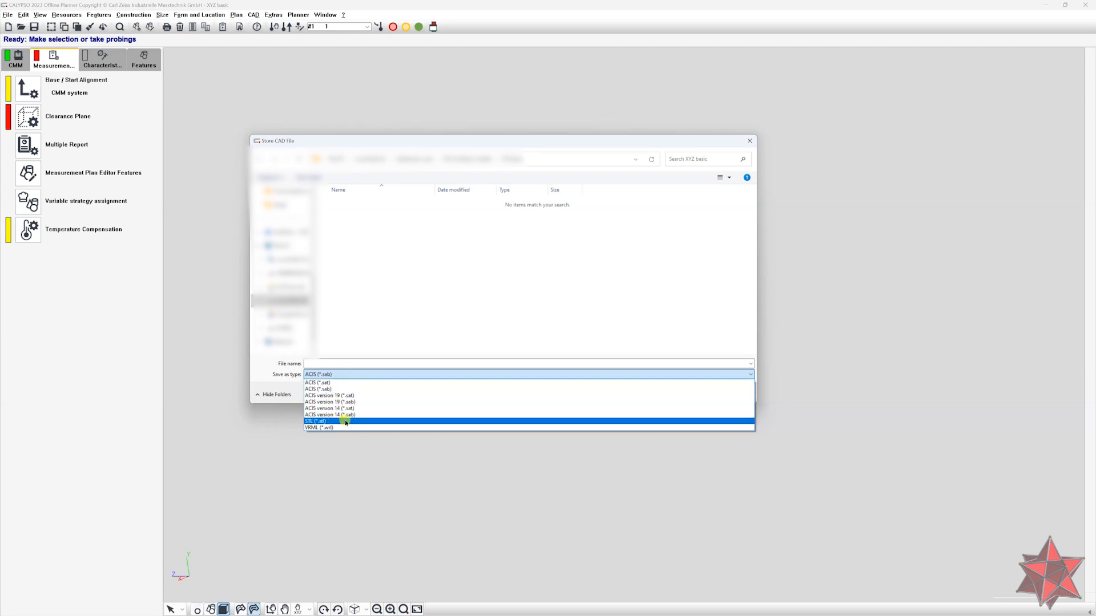
left_click(462, 316)
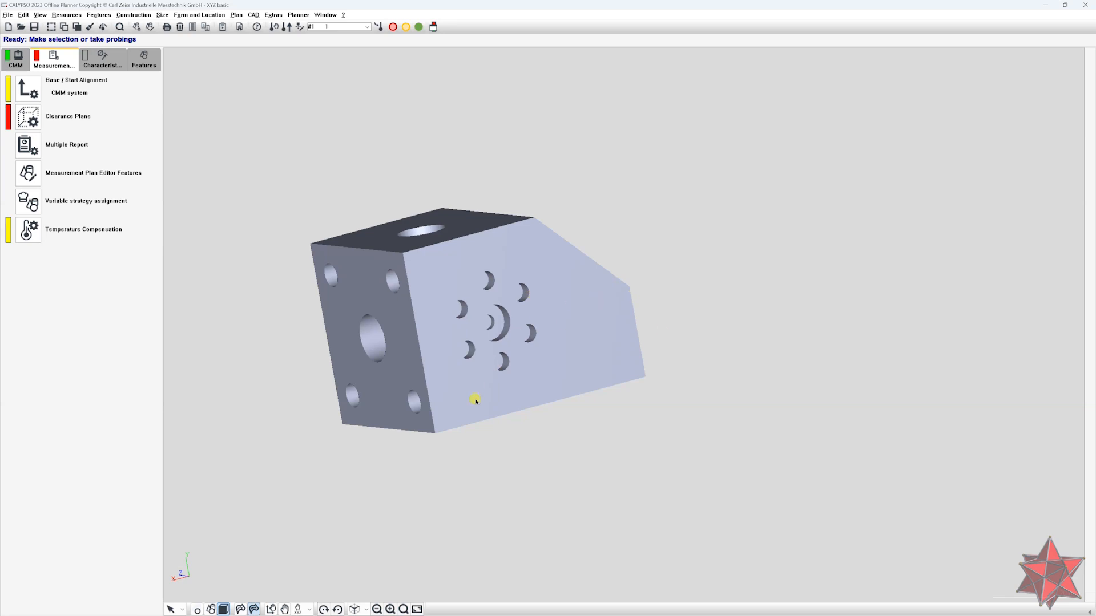
middle_click_drag(607, 320, 791, 366)
middle_click_drag(741, 422, 732, 363)
right_click(732, 363)
right_click_drag(777, 232, 797, 247)
middle_click_drag(748, 371, 754, 414)
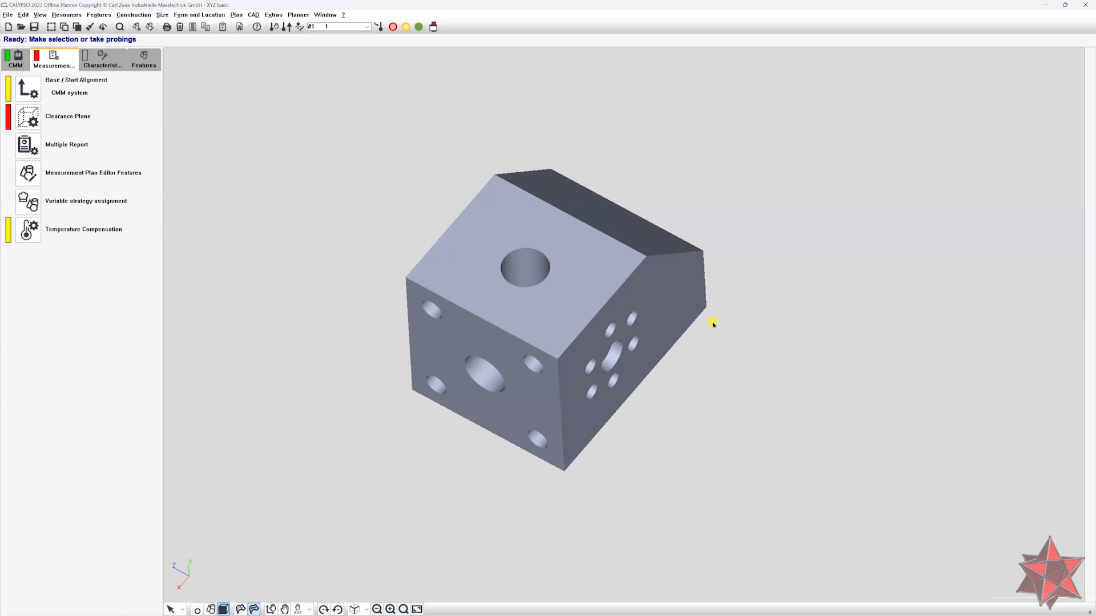
middle_click_drag(702, 230, 815, 368)
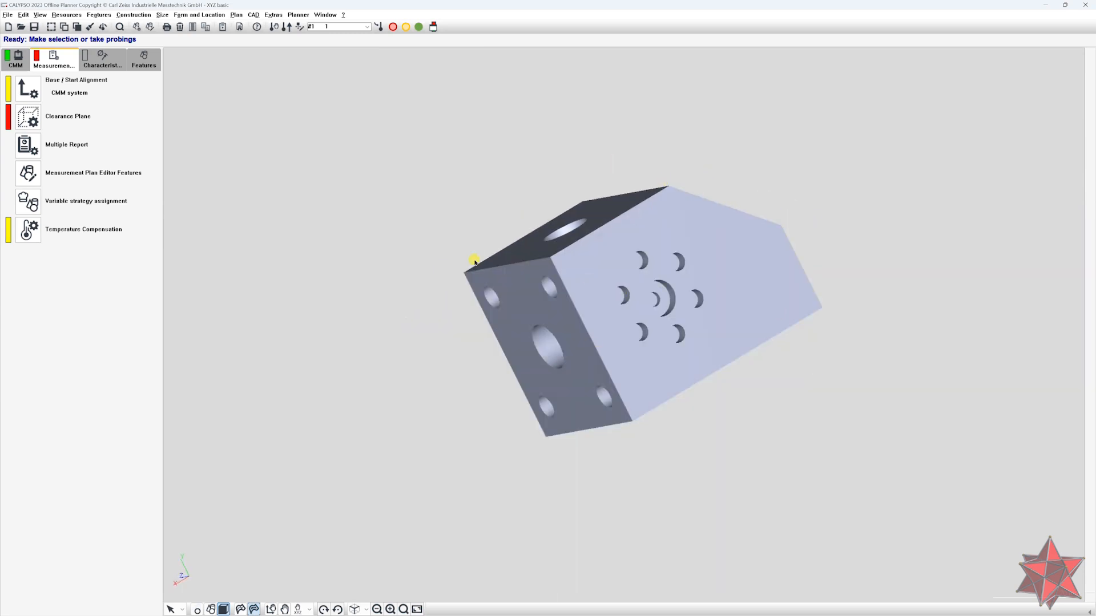
right_click_drag(713, 200, 628, 225)
mouse_move(628, 225)
middle_mouse_down()
mouse_move(670, 243)
mouse_move(644, 218)
middle_mouse_up()
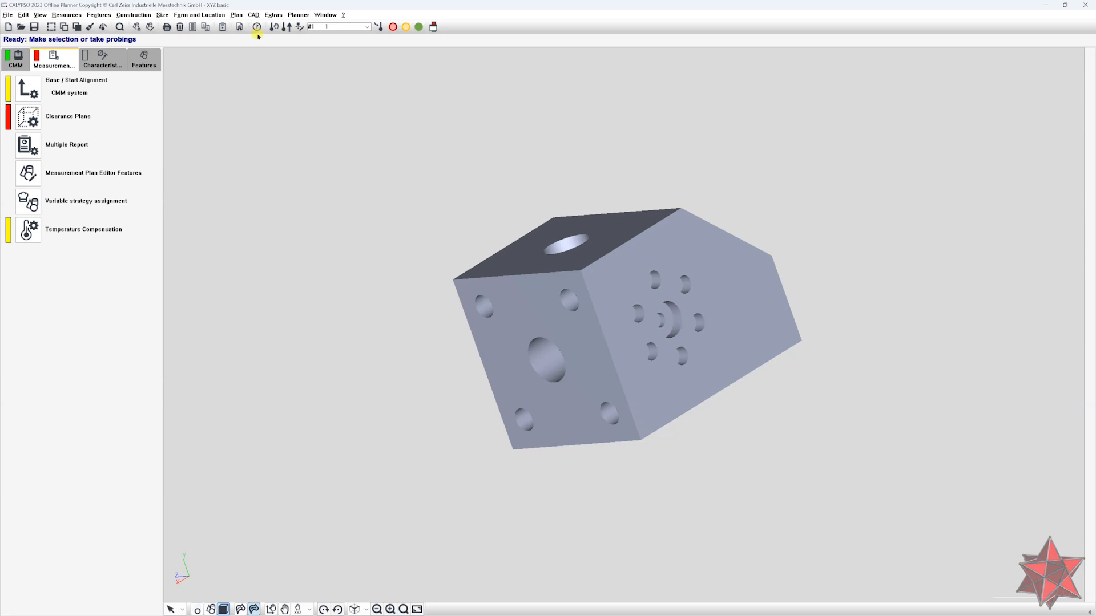
Start Automatic Healing for the CAD model, enable Simplification and set its tolerance to 0.00100.
left_click(254, 15)
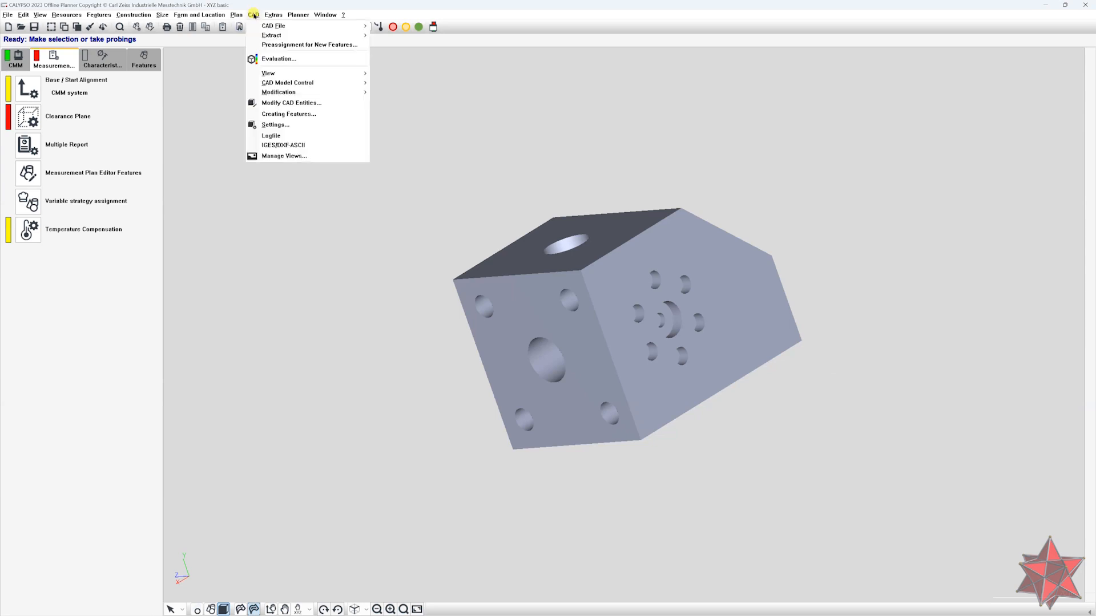
mouse_move(274, 26)
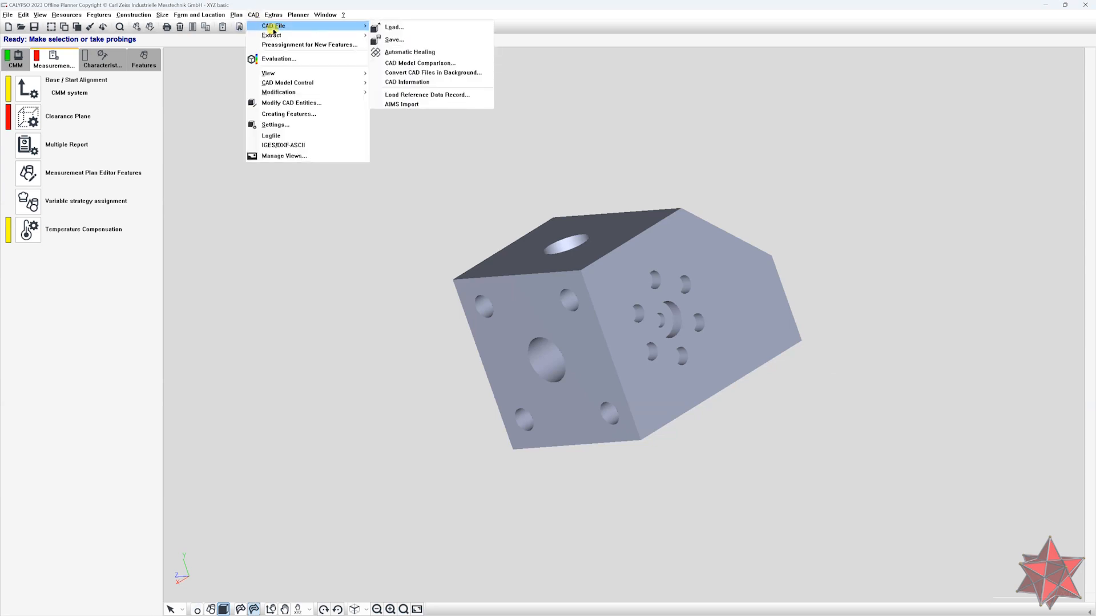
left_click(410, 52)
left_click_drag(53, 50, 879, 140)
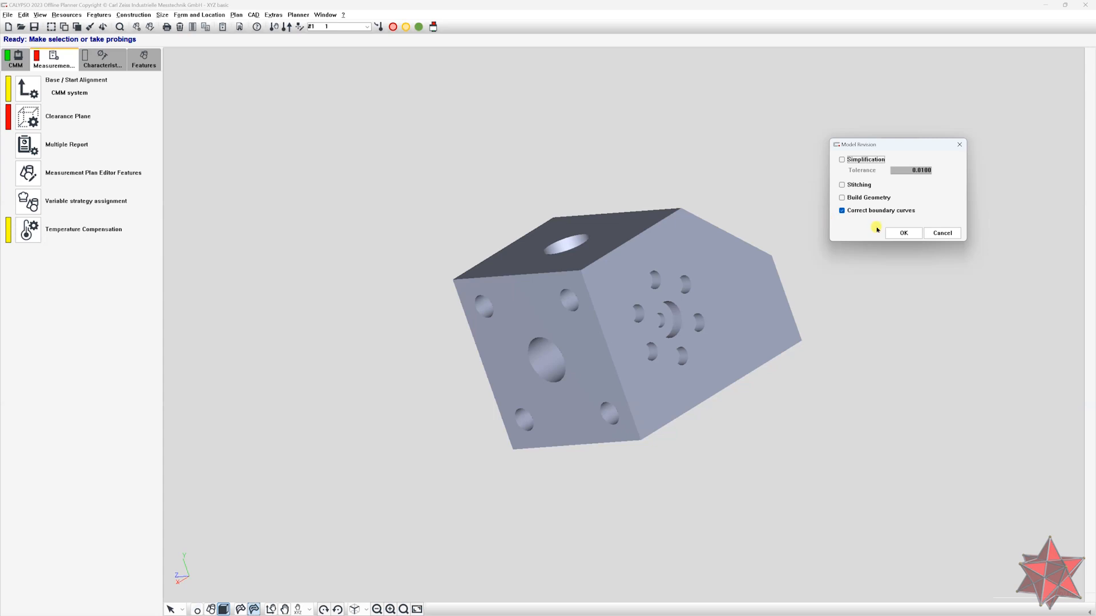
left_click(847, 162)
left_click(920, 170)
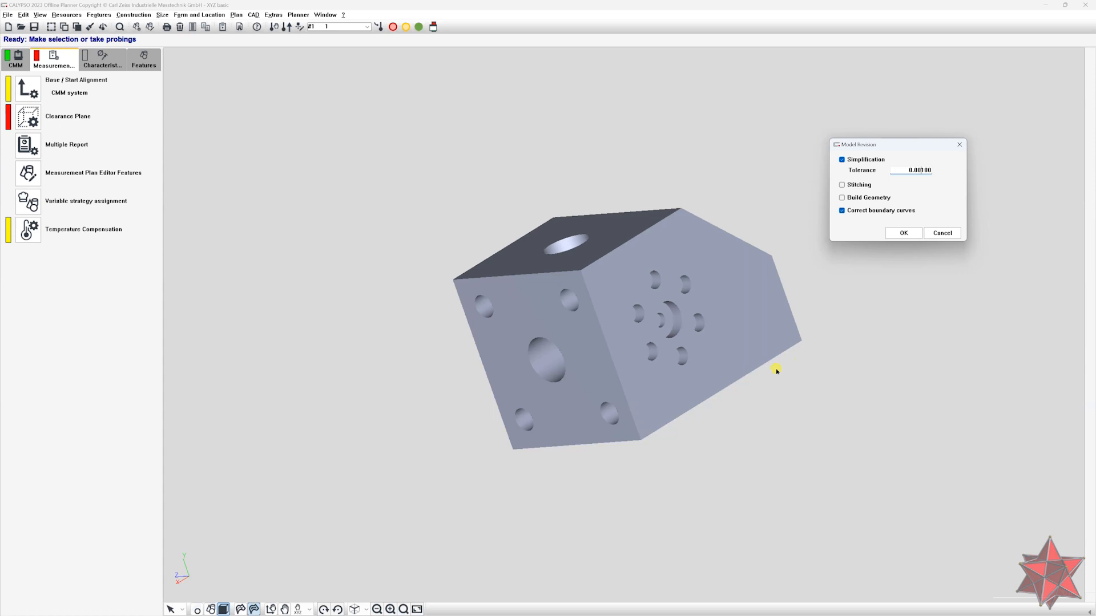
Switch the model to wireframe and examine the boundary curves and edge junctions of its holes and pockets.
left_click(254, 608)
scroll(525, 343, "up", 5)
middle_click_drag(572, 260, 504, 391)
scroll(503, 391, "up", 10)
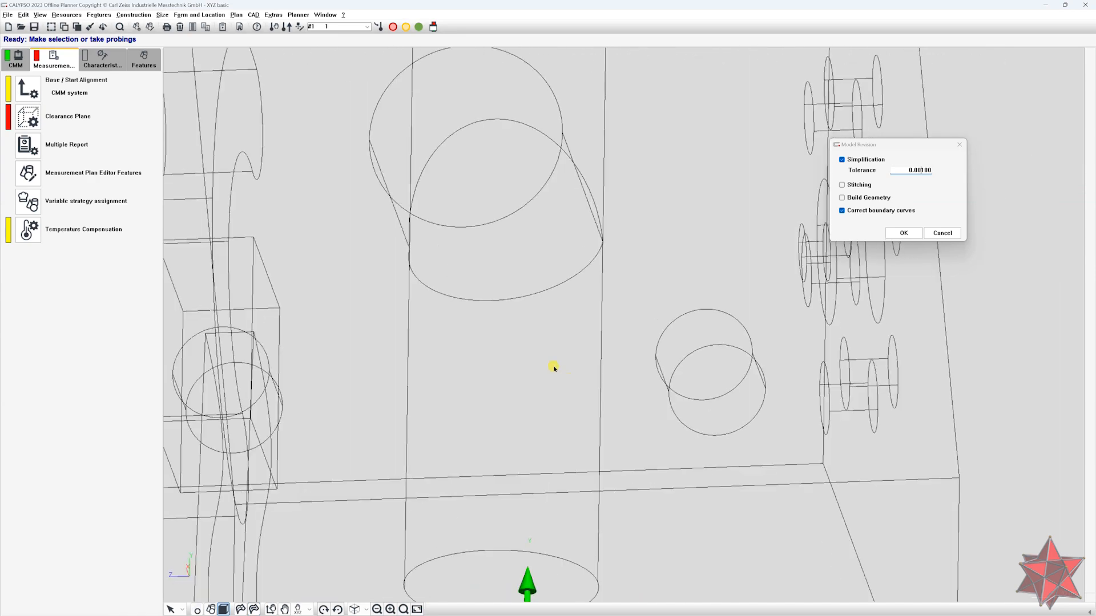
middle_click_drag(605, 407, 674, 425)
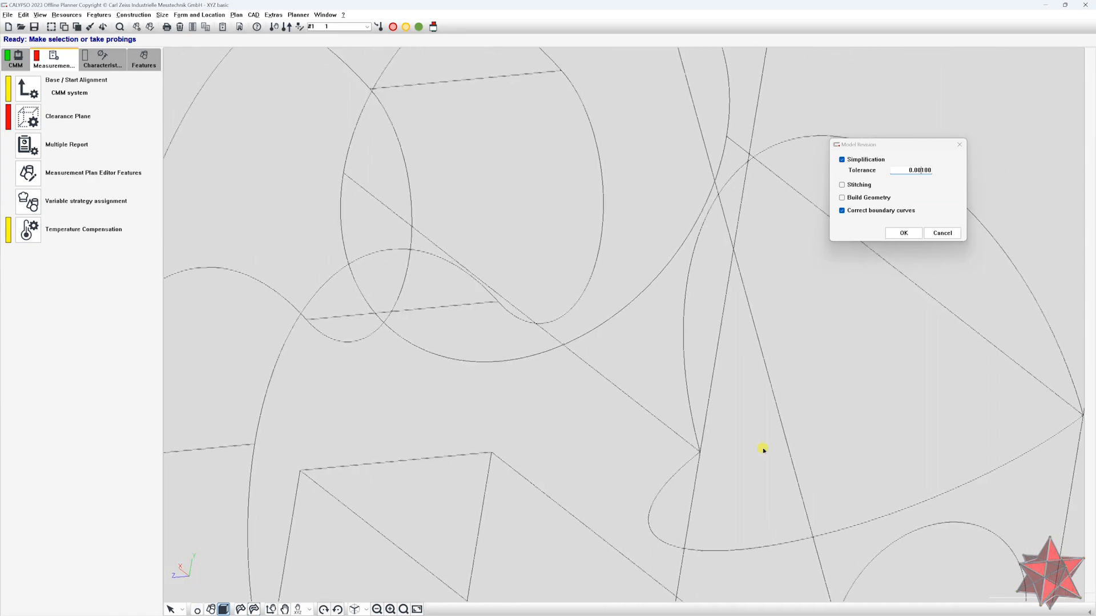
right_click(703, 449)
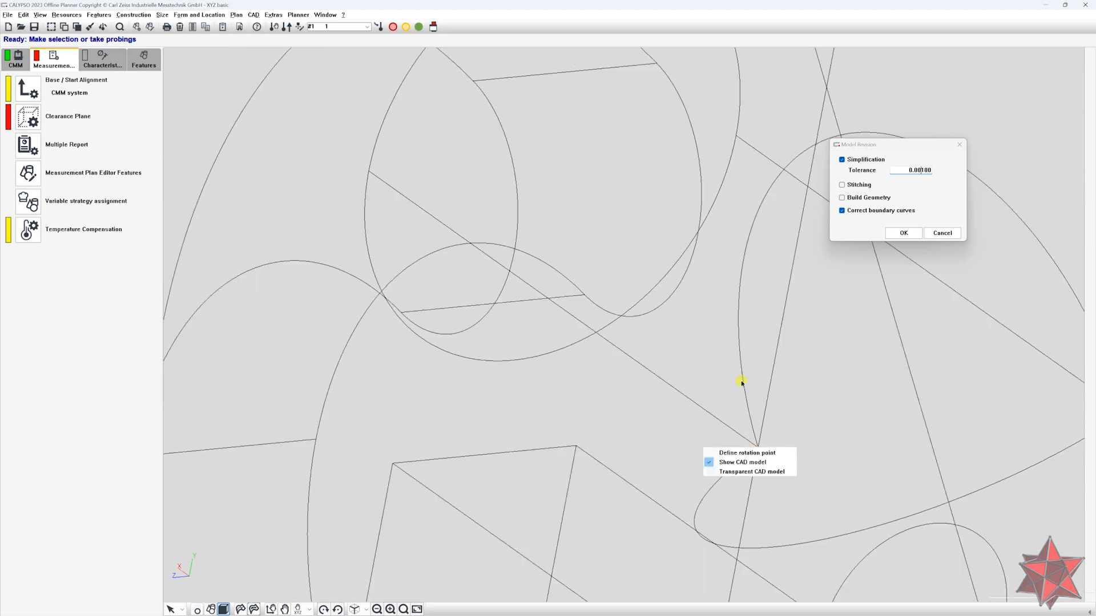
right_click_drag(762, 407, 756, 402)
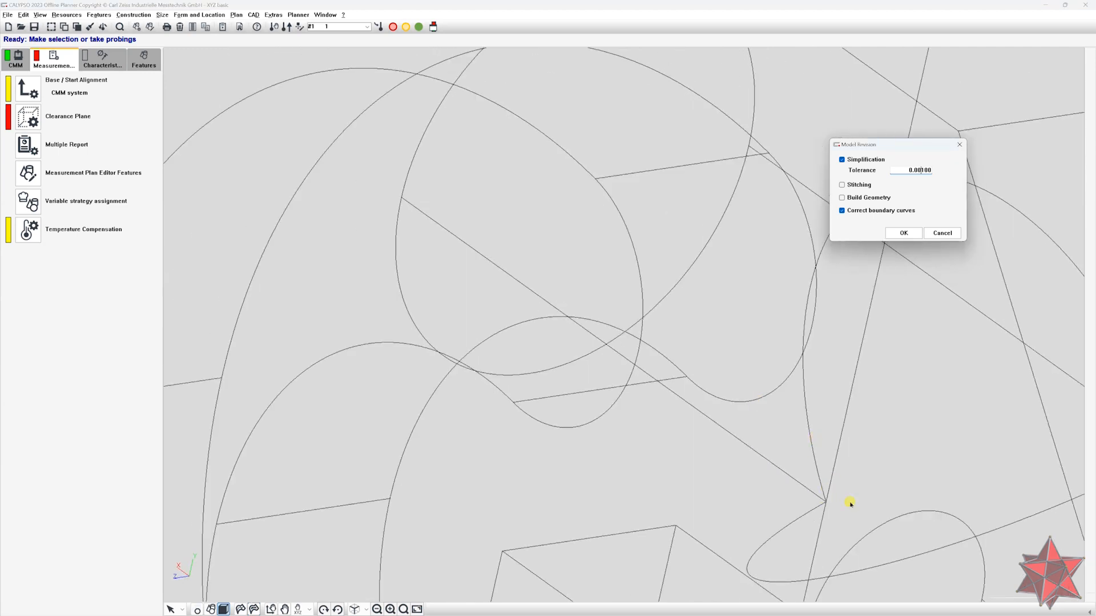
scroll(862, 514, "down", 12)
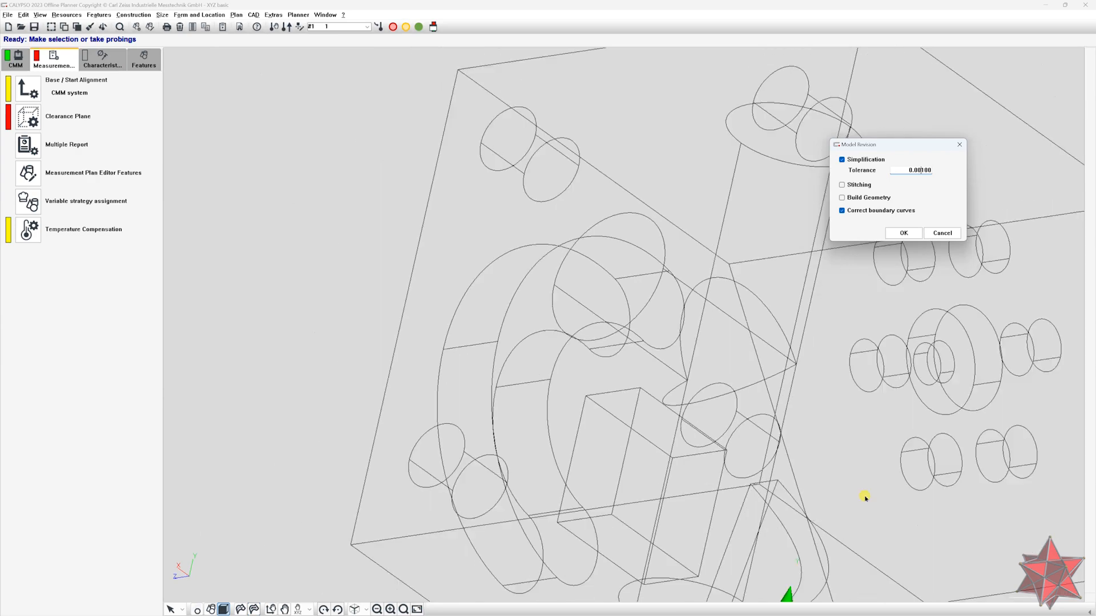
right_click_drag(680, 395, 704, 371)
right_click_drag(622, 354, 964, 203)
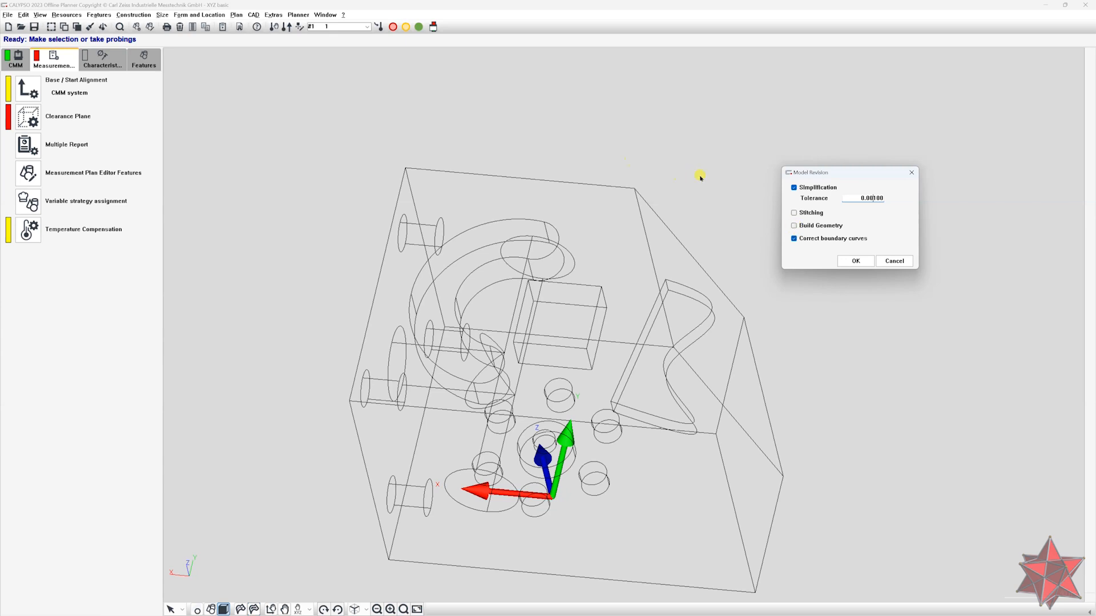
middle_click_drag(699, 182, 721, 396)
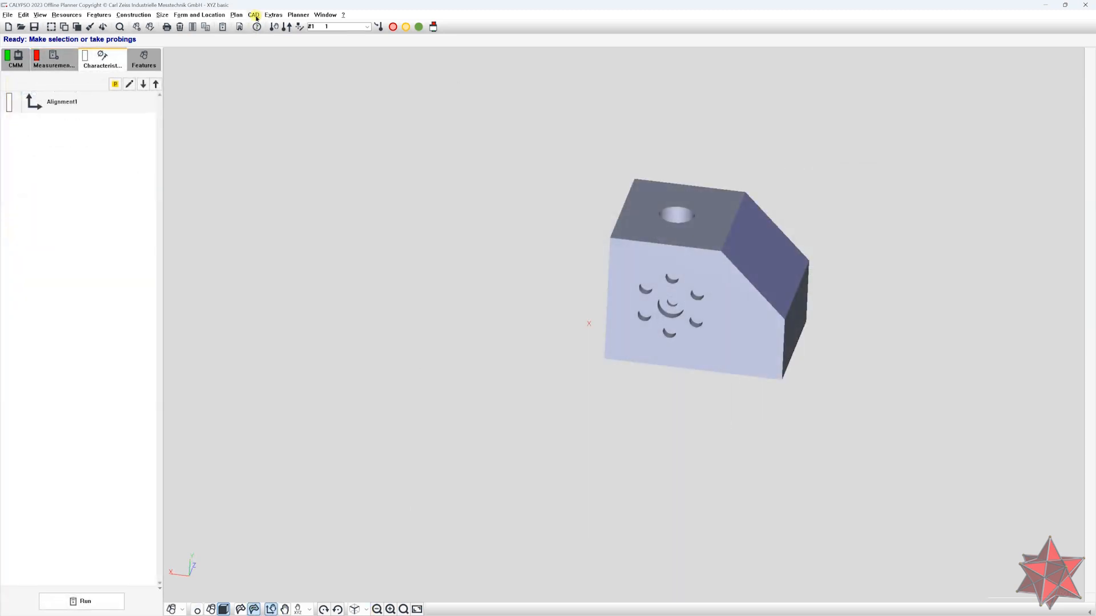
Turn on the Clipping Plane for the CAD model and inspect the cut part beside its settings.
left_click(253, 14)
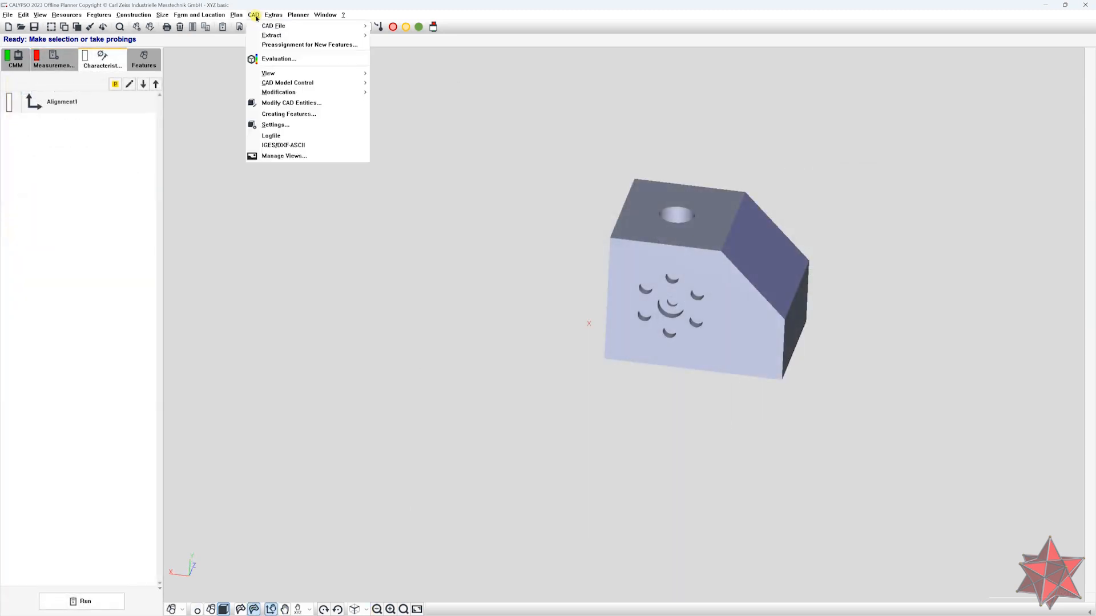
mouse_move(292, 73)
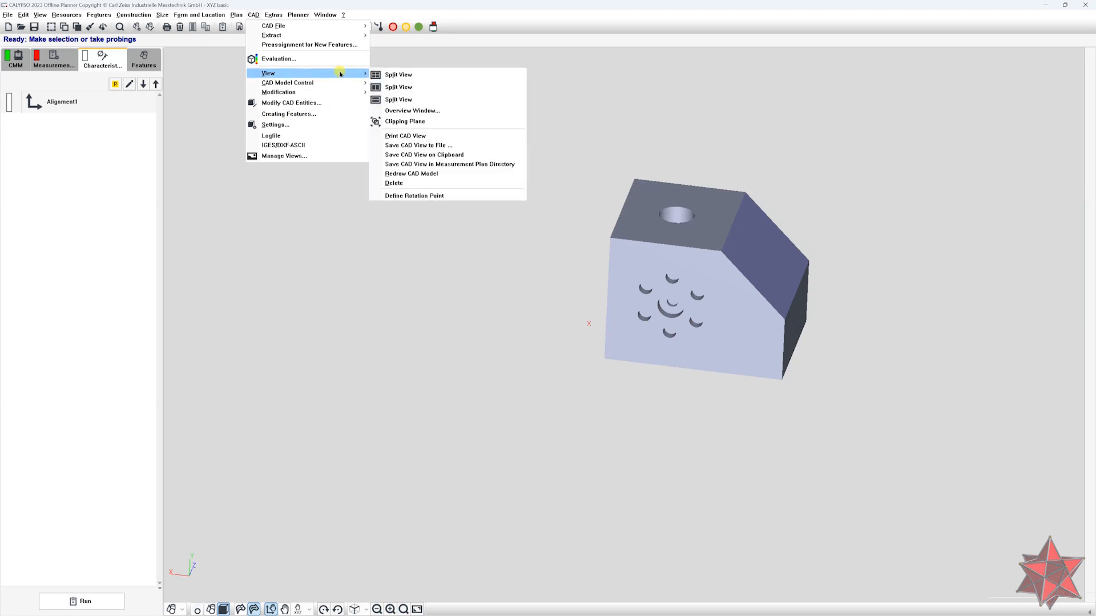
left_click(455, 128)
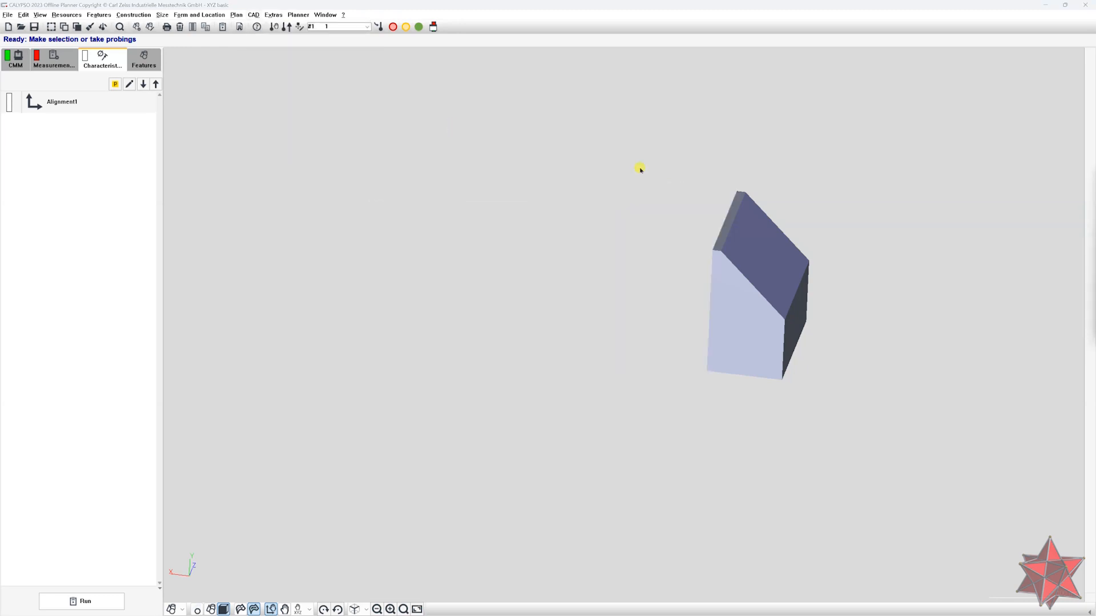
left_click_drag(1095, 162, 306, 214)
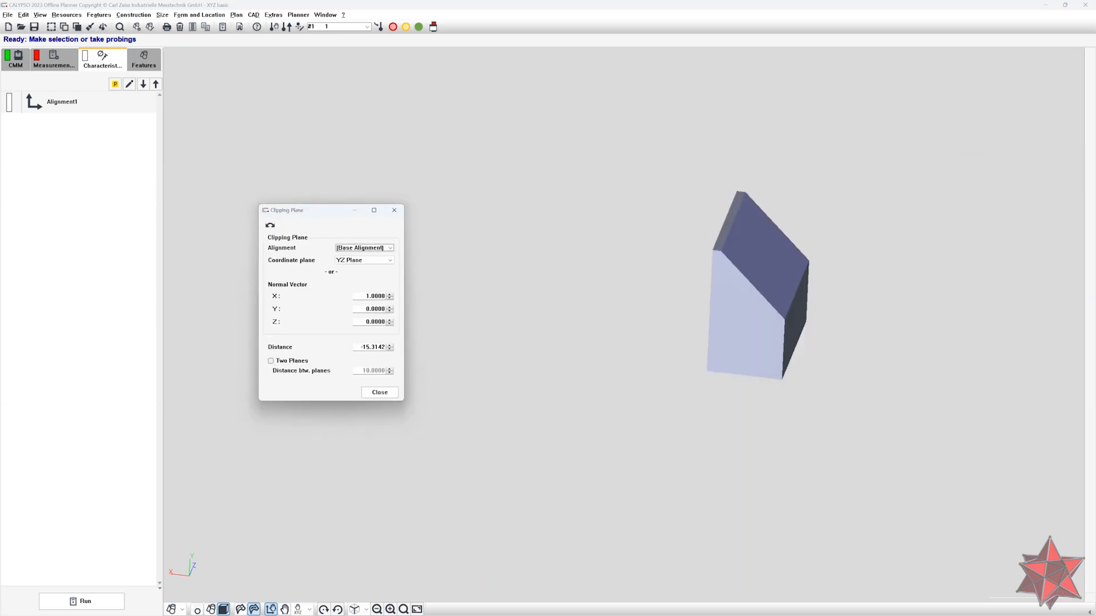
left_click_drag(758, 342, 763, 279)
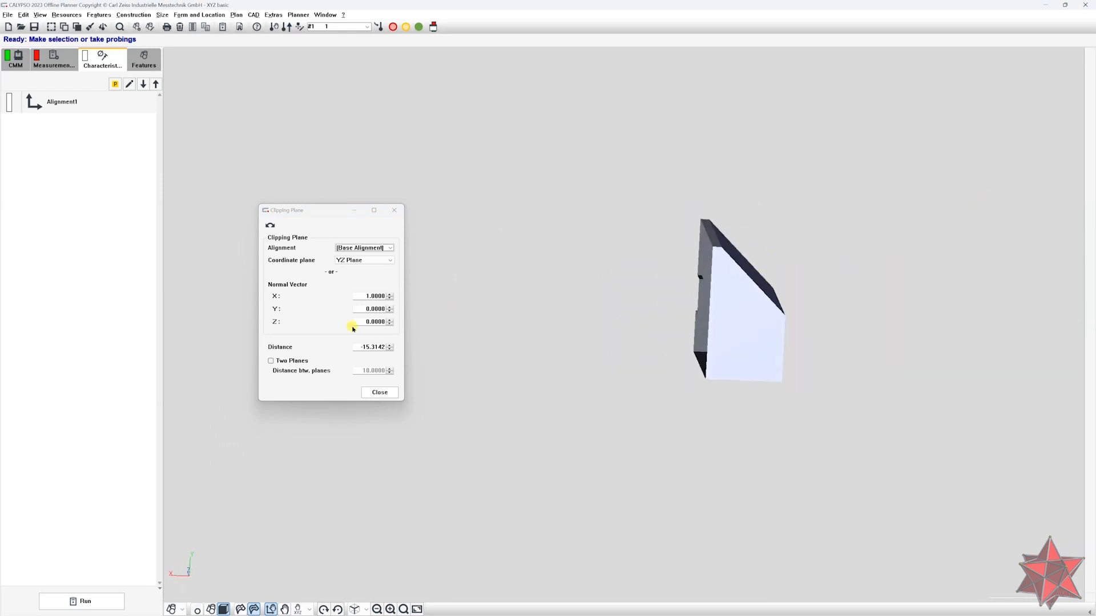
left_click_drag(642, 327, 685, 303)
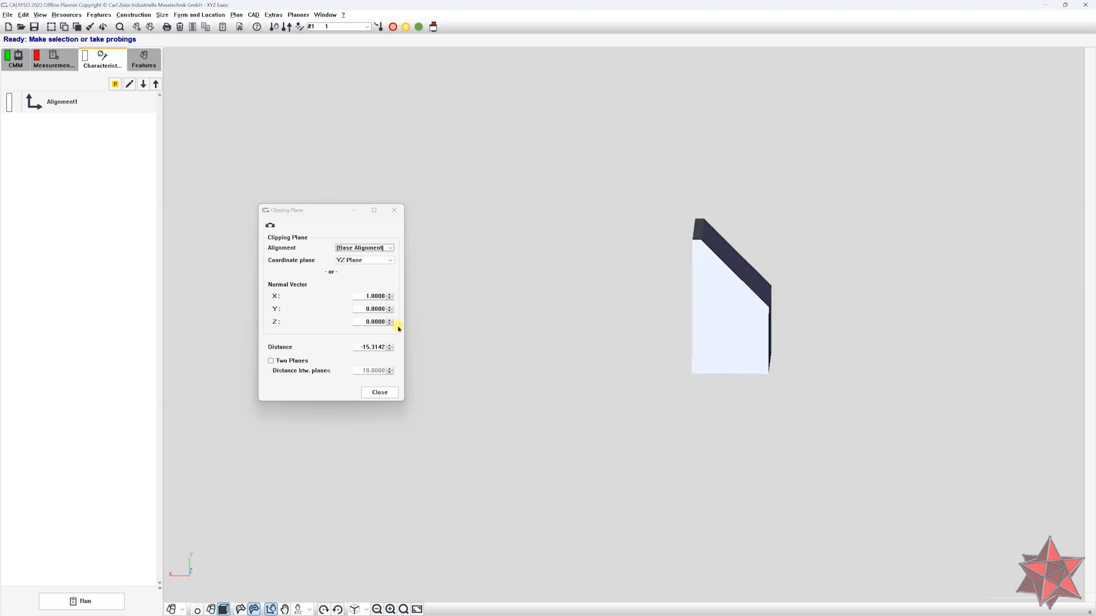
Set the clipping plane's normal vector to X 0 and Y 1, and its distance to 0.
double_click(369, 309)
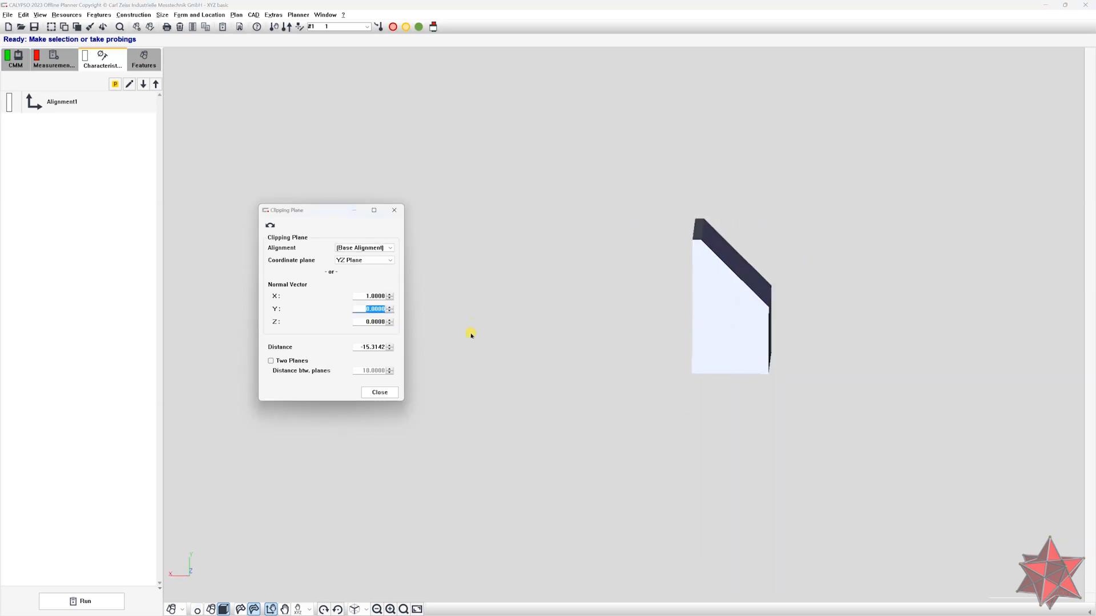
type("1")
key("shift+Tab")
type("0")
key("Tab")
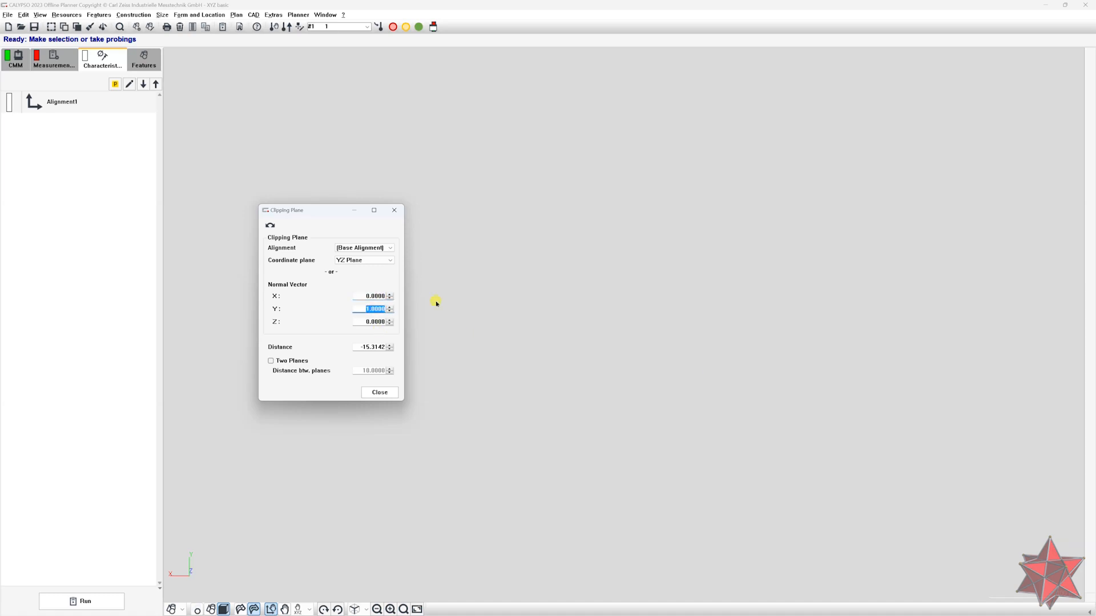
key("Tab")
key("Tab")
type("0")
key("Tab")
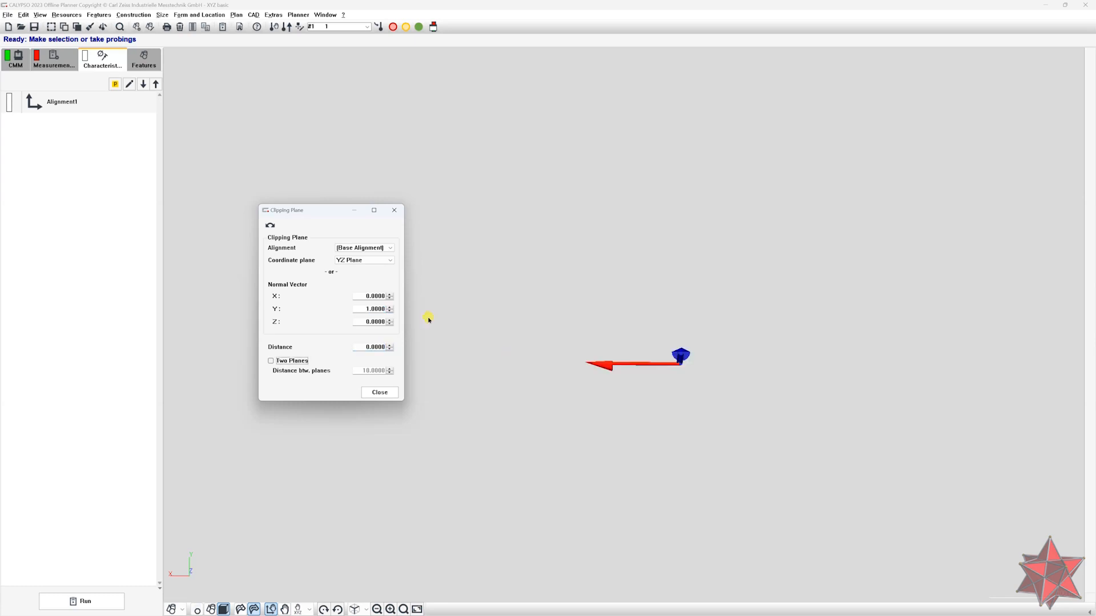
Set the clipping plane's distance to 50 and inspect the cut part from different sides.
left_click(389, 346)
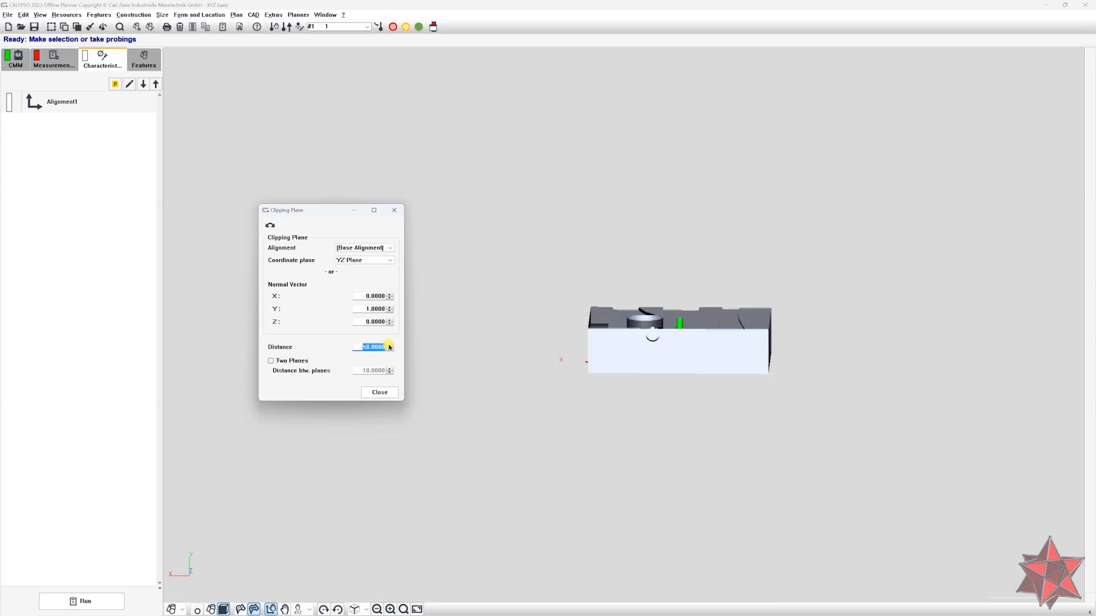
middle_click_drag(766, 416, 820, 465)
middle_click_drag(425, 254, 560, 257)
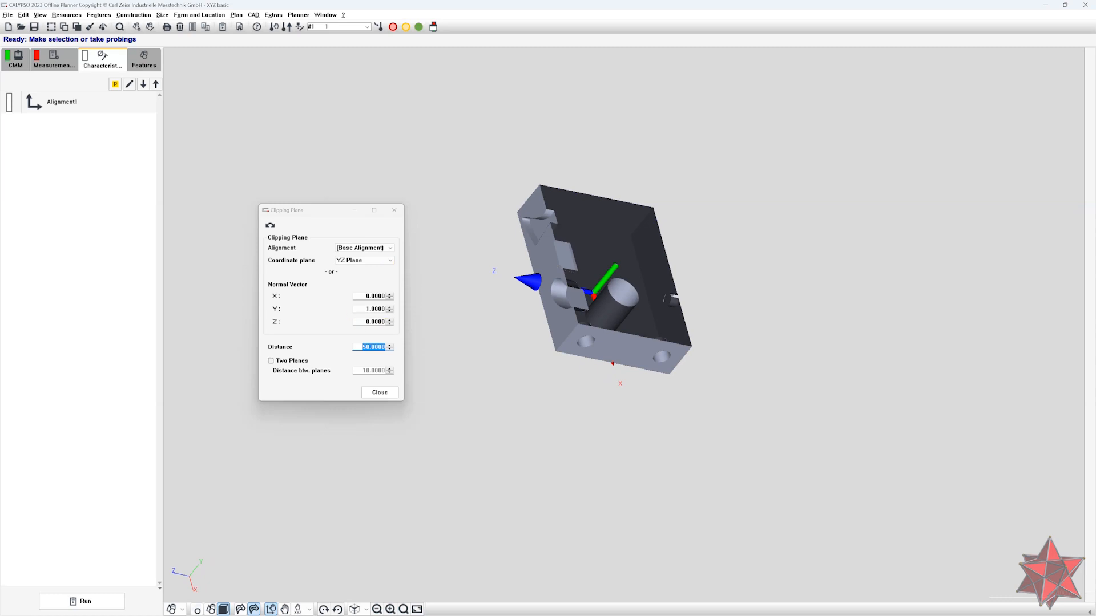
Change the clipping plane's normal vector to Y 0 and Z 1, and inspect the section through the bores.
left_click(389, 322)
type("1")
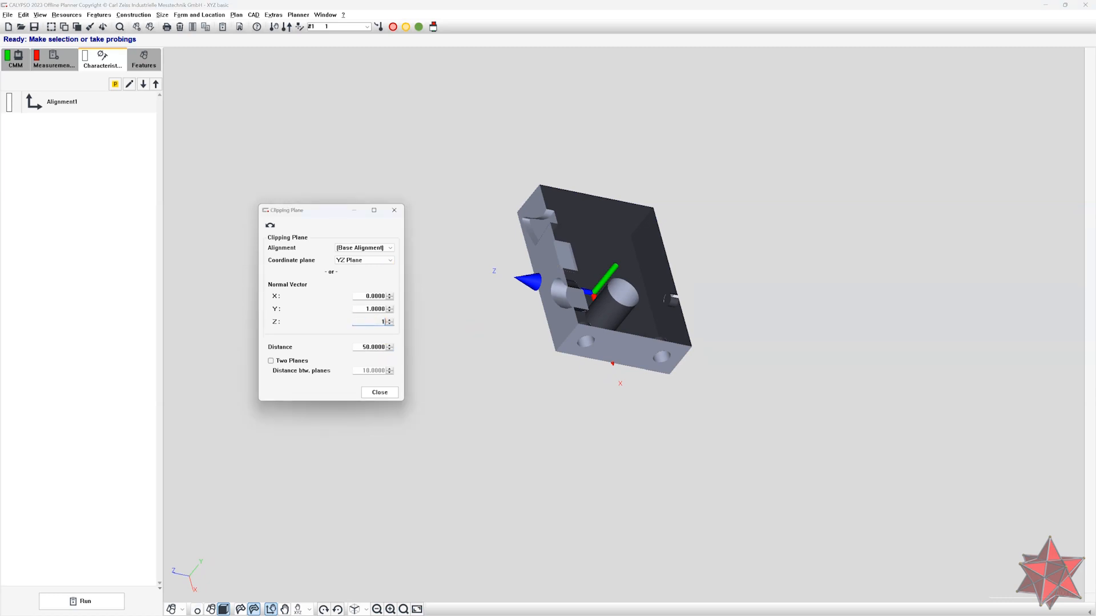
key("shift+Tab")
type("0")
key("Tab")
middle_click_drag(657, 297, 836, 367)
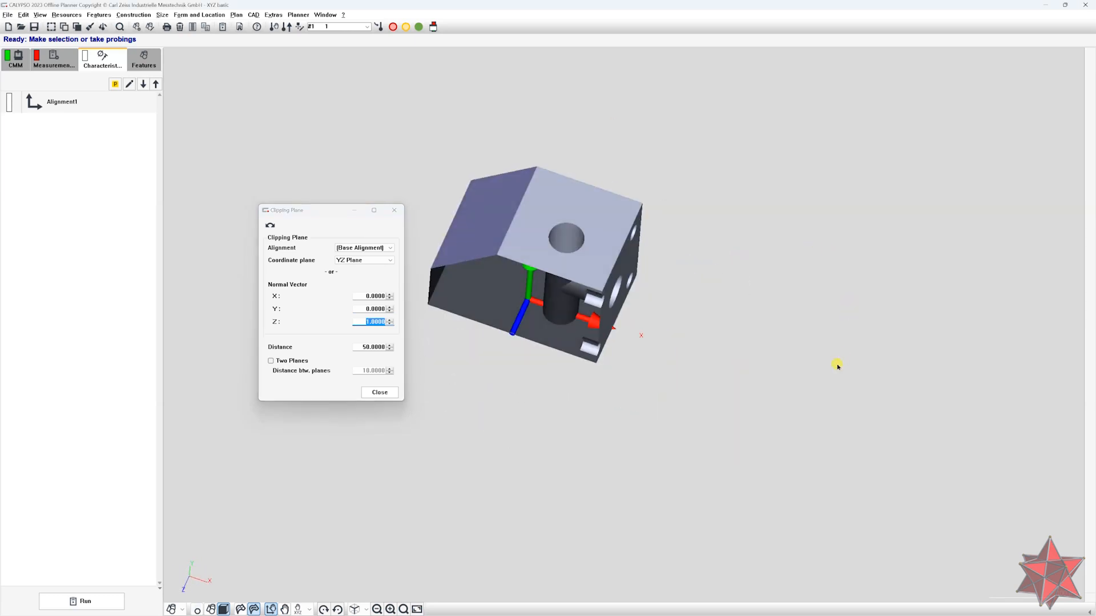
middle_click_drag(571, 360, 765, 338)
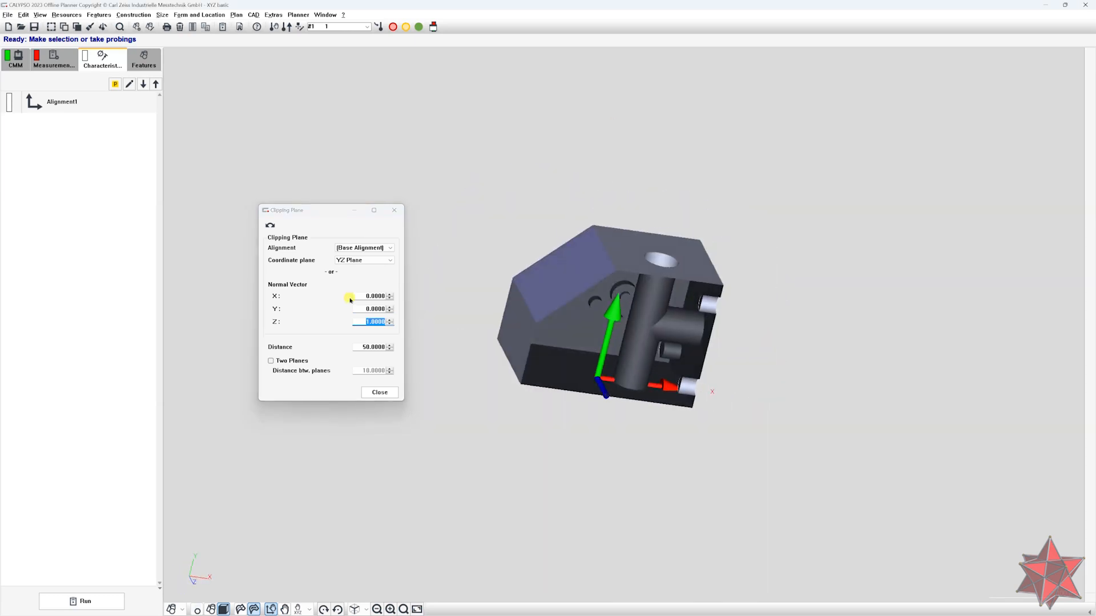
Base the clipping plane on Alignment1 and set its normal vector to X 1 and Z 0.
left_click(364, 248)
left_click(362, 280)
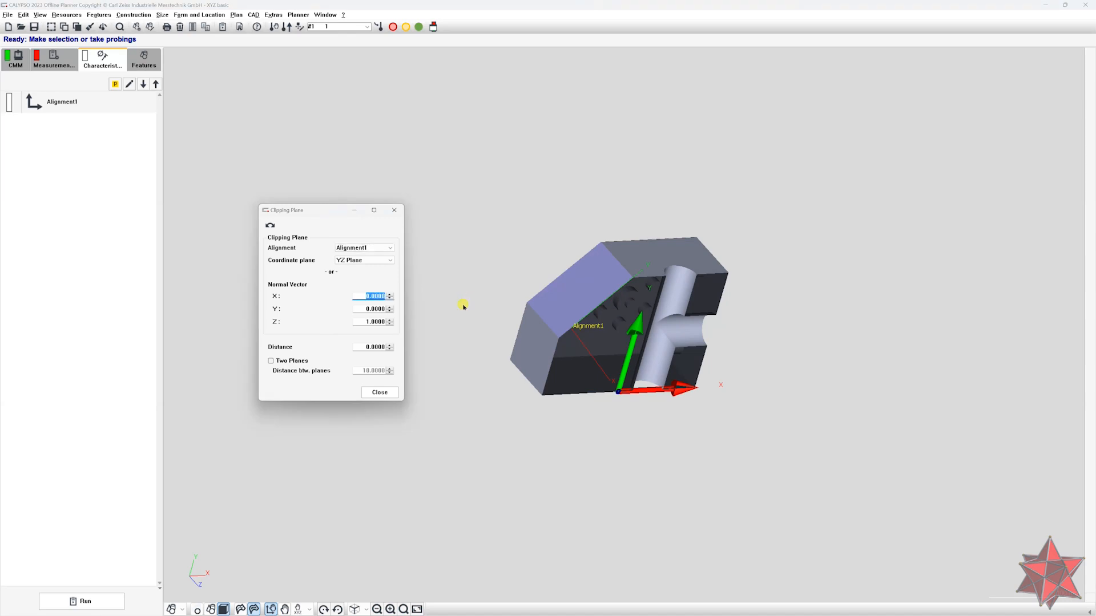
type("1")
key("Tab")
key("Tab")
type("0")
Increase the clipping plane's distance to 110 while inspecting how the cut moves through the part.
left_click(391, 345)
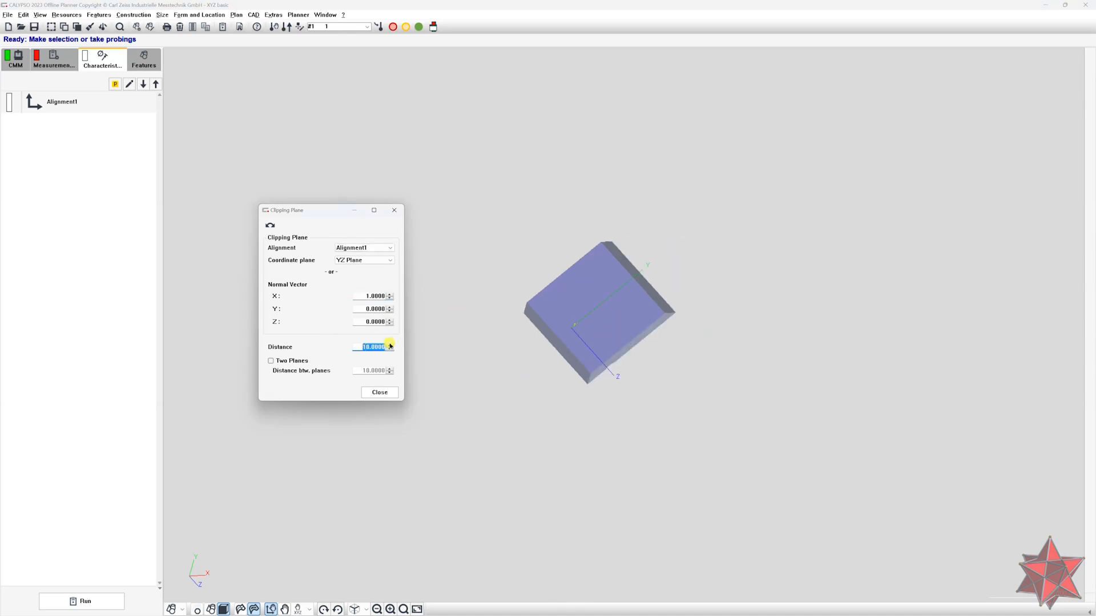
left_click(391, 346)
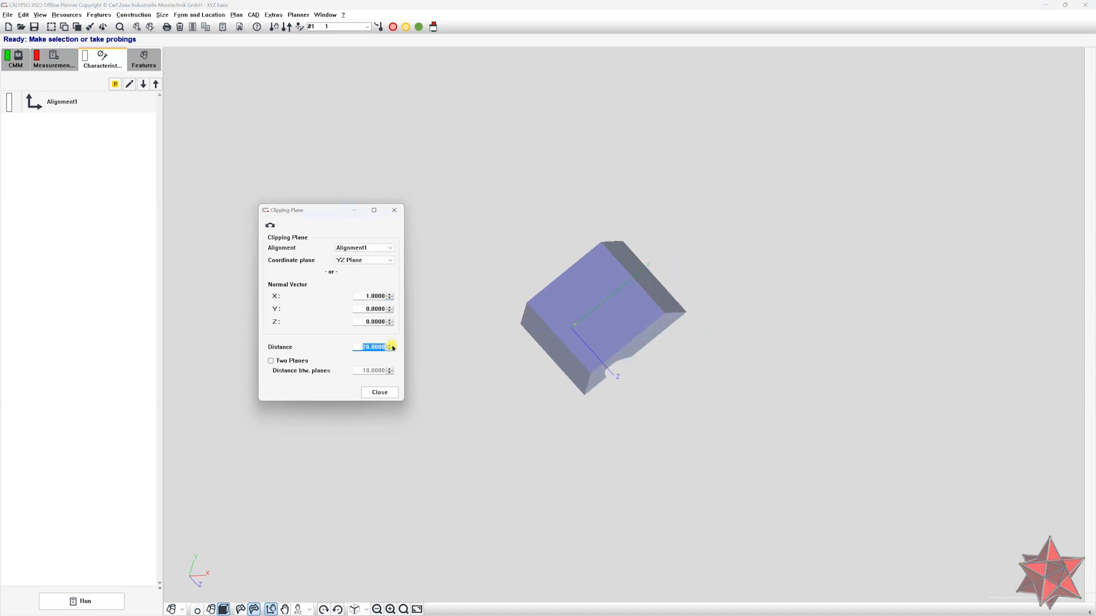
left_click(391, 345)
left_click(390, 346)
left_click_drag(734, 421, 712, 394)
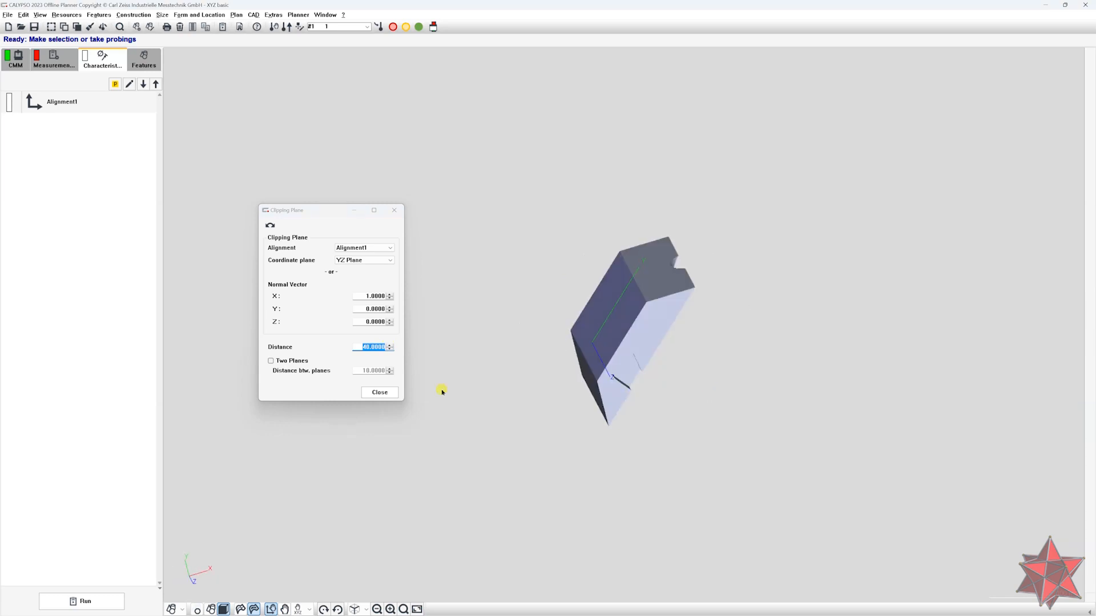
left_click(389, 345)
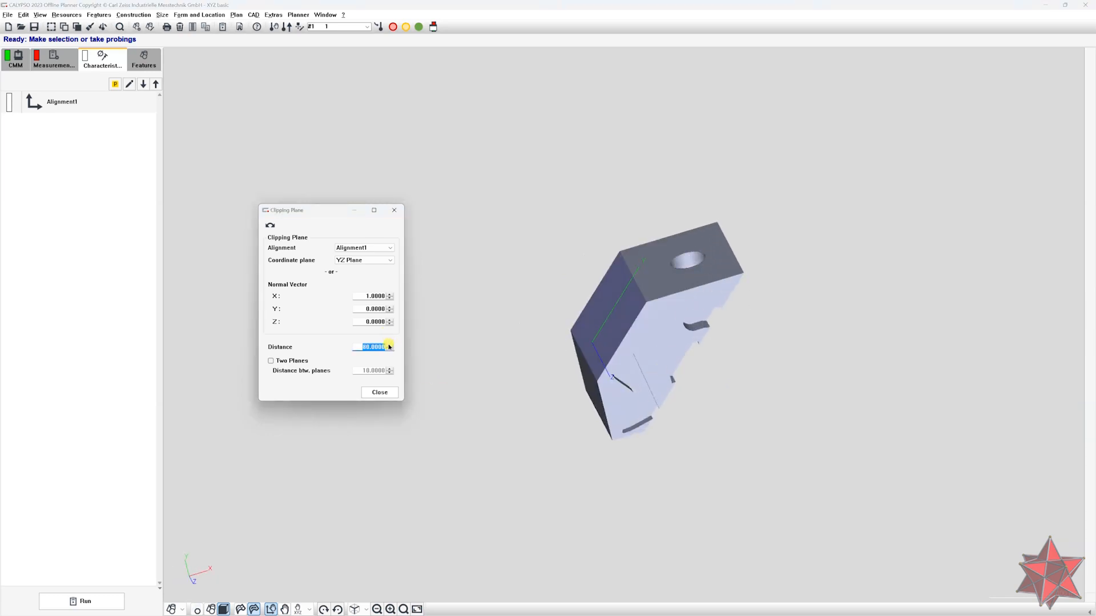
left_click(389, 346)
mouse_move(812, 452)
left_mouse_down()
mouse_move(725, 423)
mouse_move(740, 380)
mouse_move(787, 406)
mouse_move(724, 462)
mouse_move(763, 530)
mouse_move(790, 487)
mouse_move(871, 489)
mouse_move(809, 499)
mouse_move(797, 435)
mouse_move(799, 461)
mouse_move(831, 456)
left_mouse_up()
left_click_drag(525, 354, 528, 281)
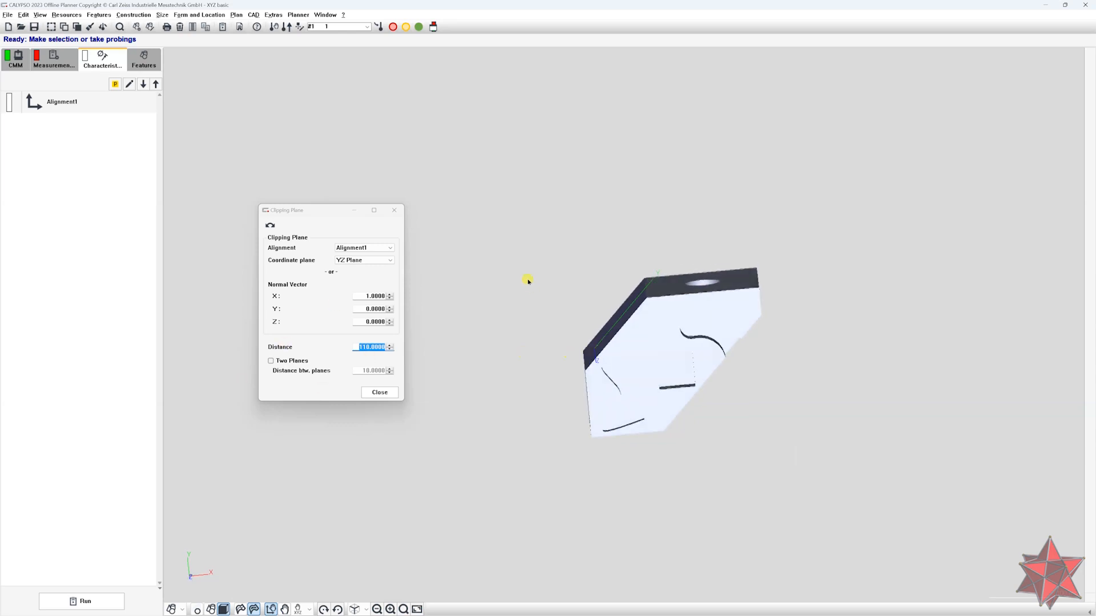
Enable Two Planes for the clipping and examine the resulting slice of the part up close from several angles.
left_click(271, 361)
left_click_drag(571, 392, 673, 387)
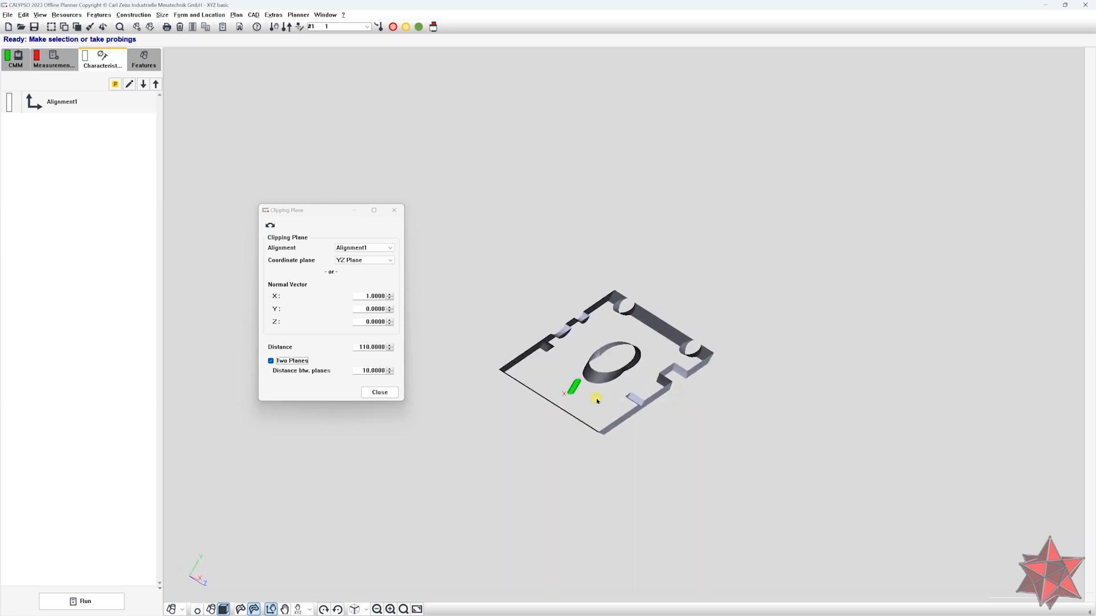
scroll(599, 400, "up", 5)
right_click_drag(609, 397, 734, 381)
scroll(781, 360, "up", 4)
left_click_drag(781, 359, 784, 510)
scroll(749, 447, "down", 3)
right_click_drag(615, 304, 753, 482)
left_click_drag(752, 482, 751, 479)
right_click_drag(635, 321, 550, 275)
Save the clipped view under the name Section, add it to the characteristics as a CAD Presentation and close the view management.
left_click(254, 14)
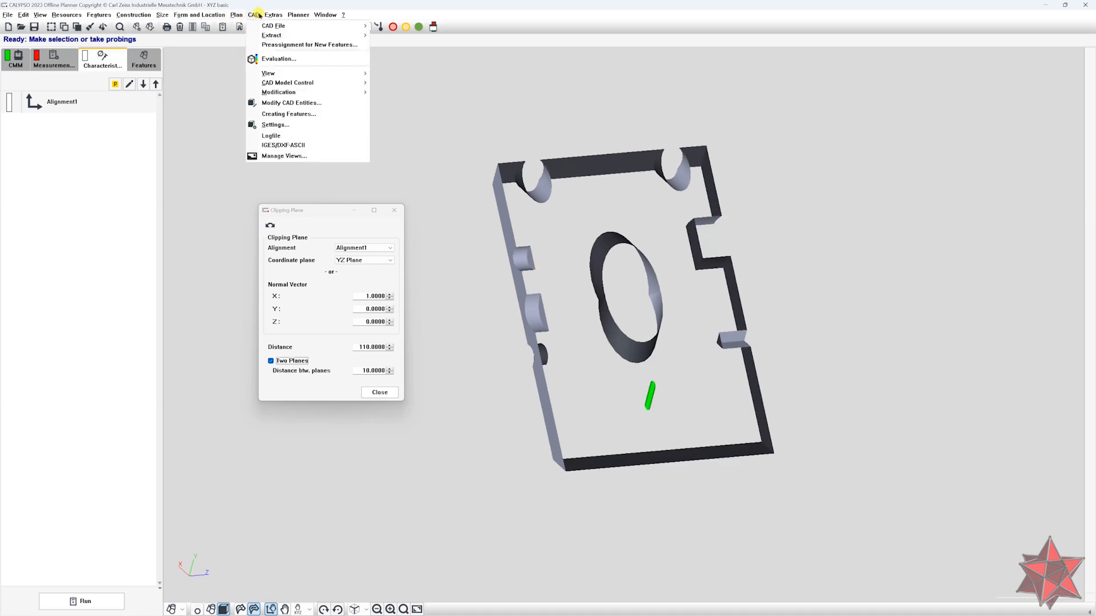
left_click(289, 156)
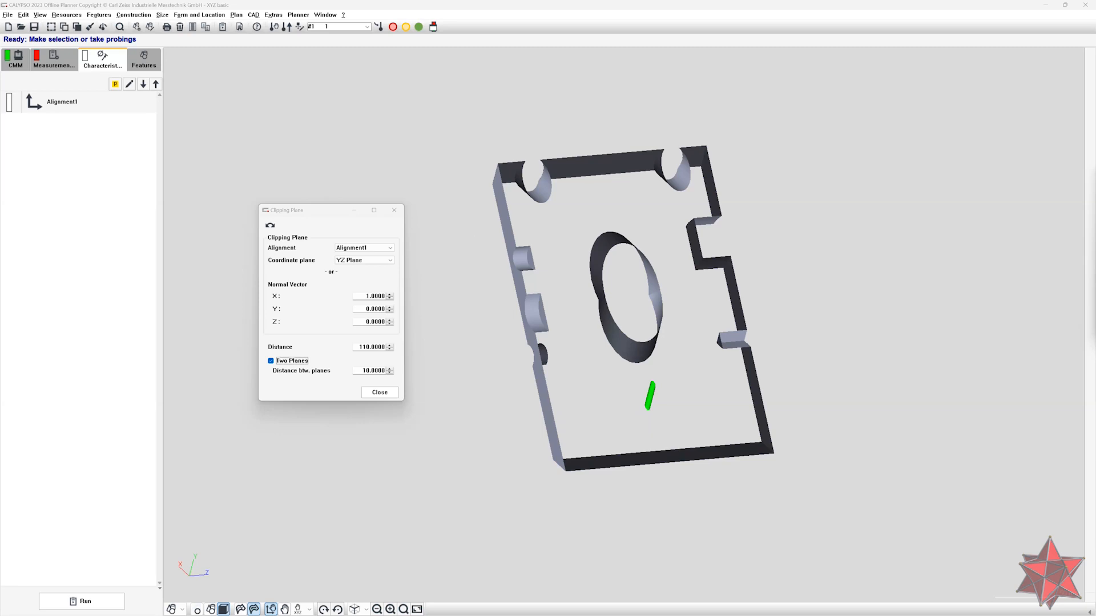
left_click(915, 204)
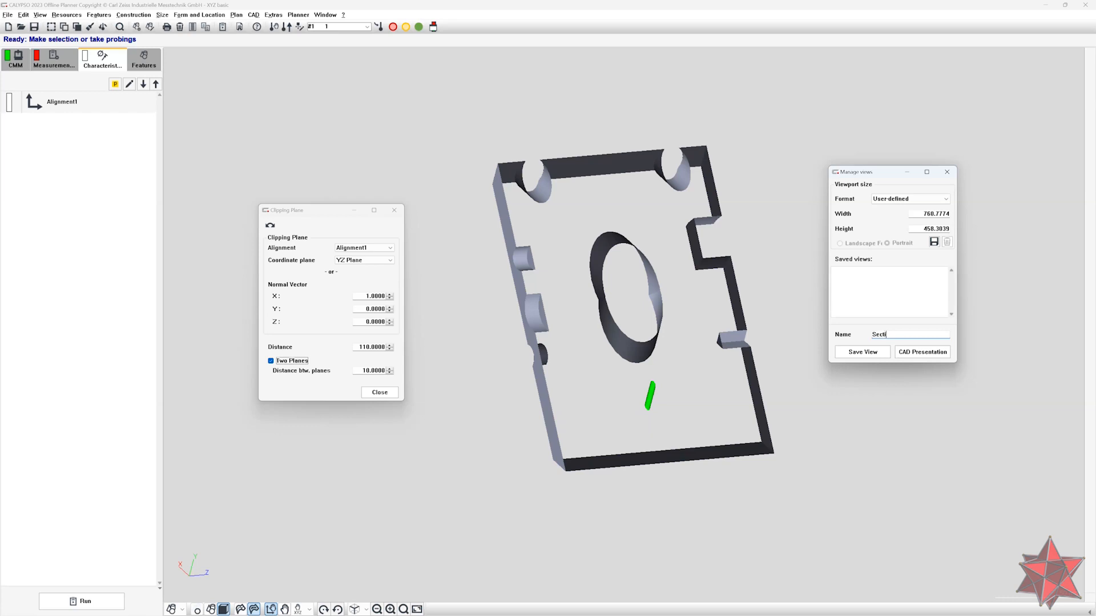
type("Section")
left_click(854, 353)
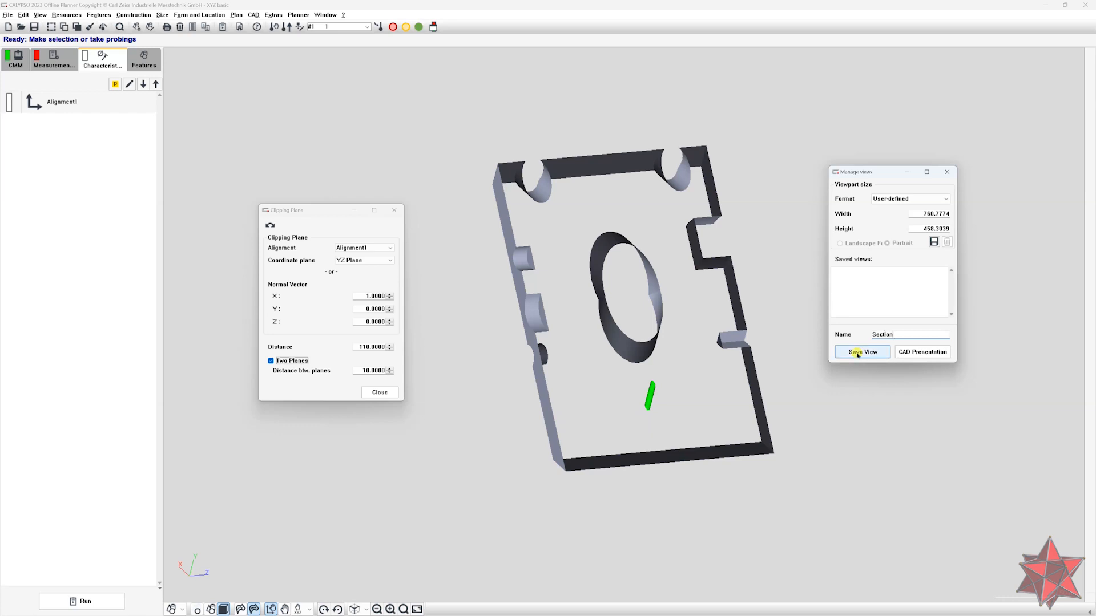
left_click(909, 353)
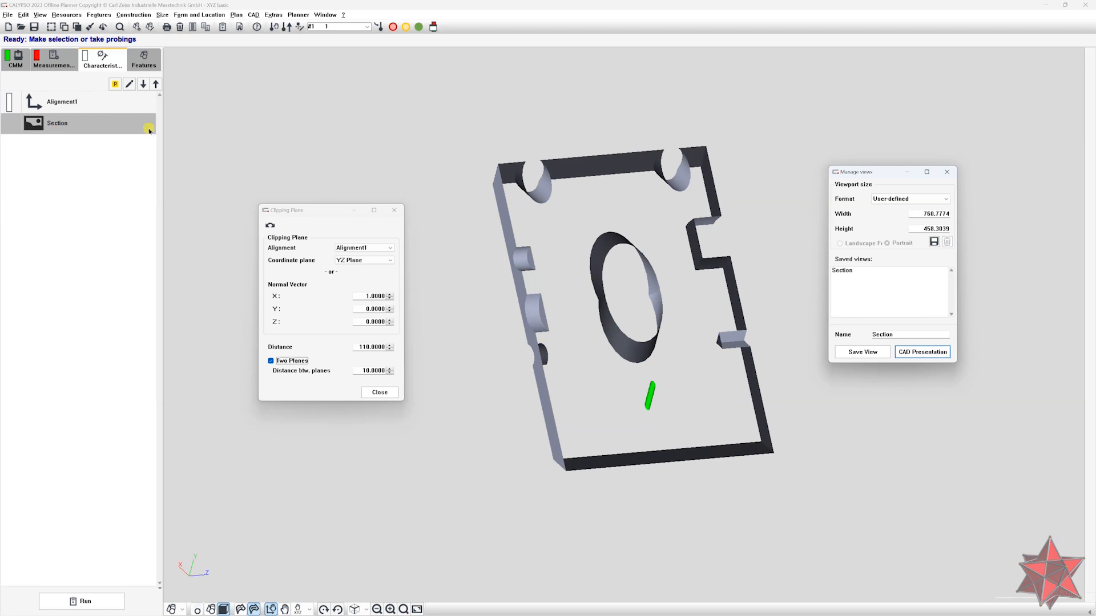
left_click(947, 172)
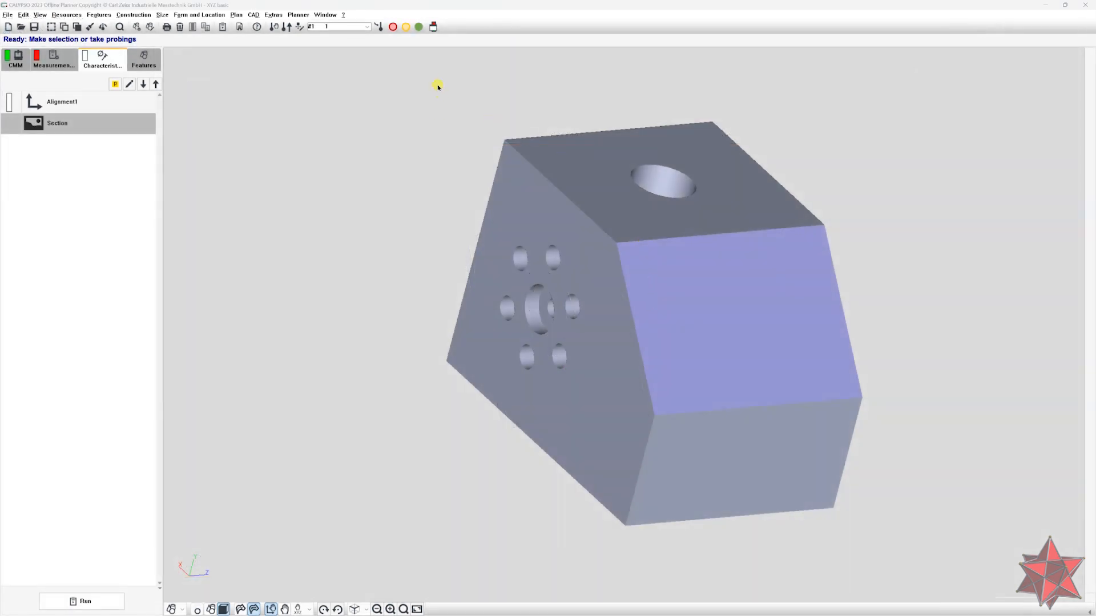
Redraw the CAD model.
left_click(253, 14)
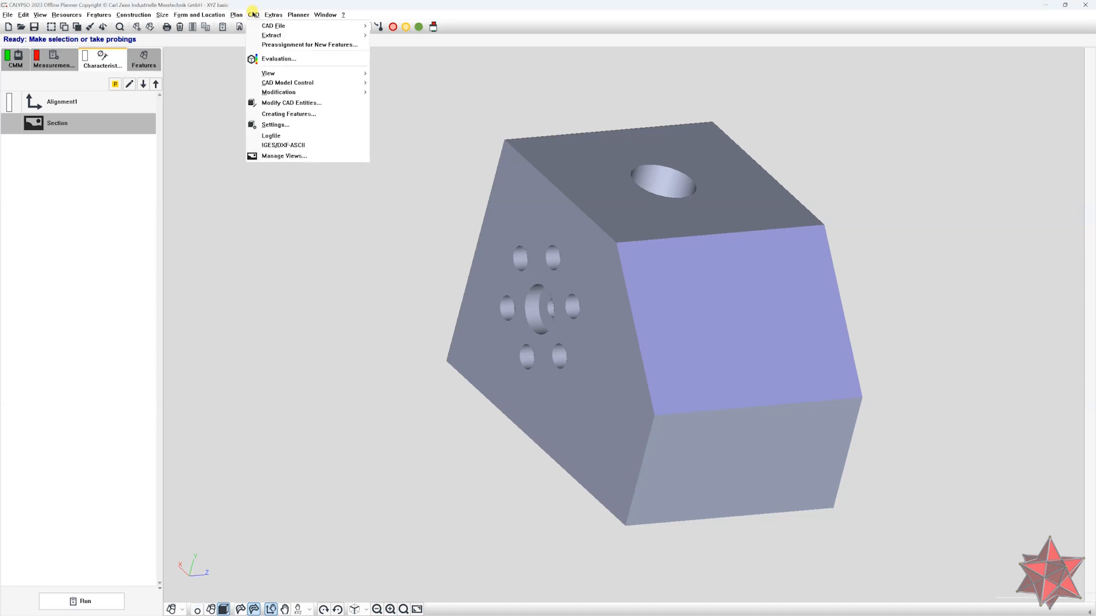
mouse_move(338, 76)
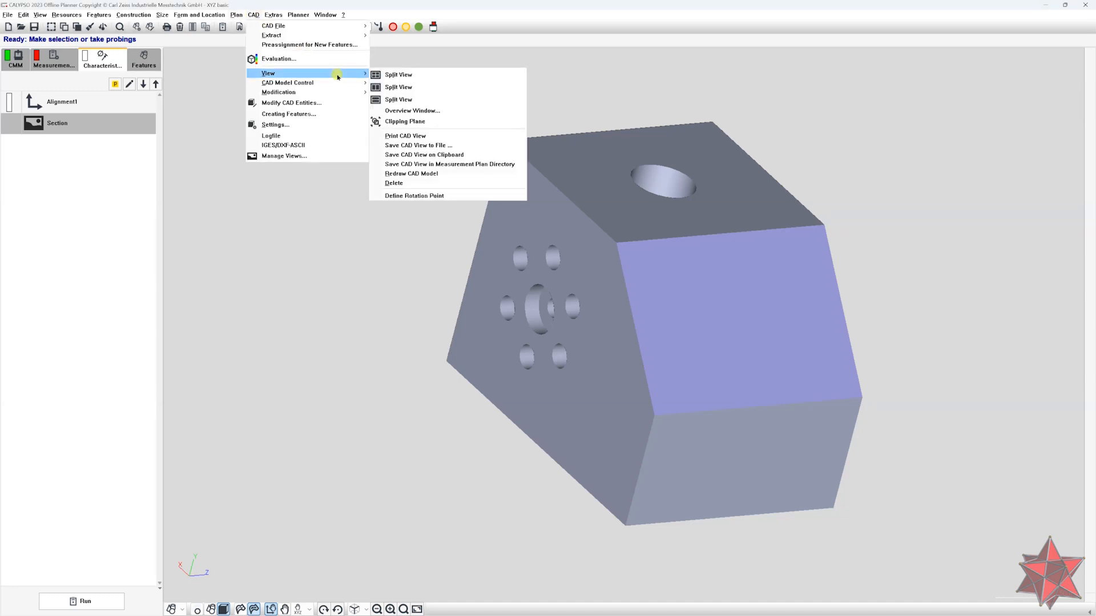
left_click(477, 174)
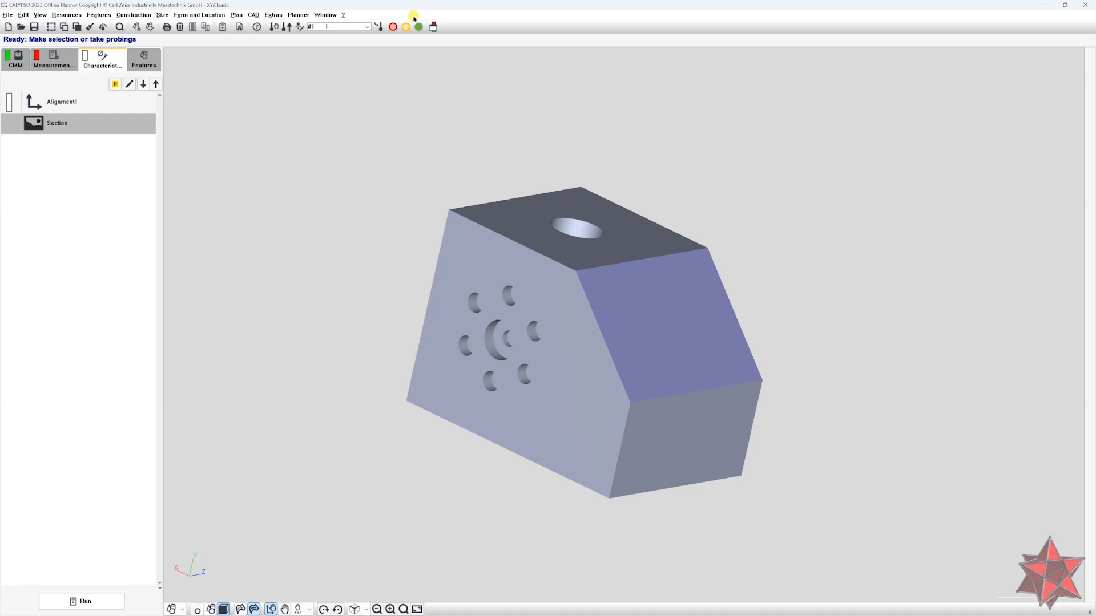
Turn on Show Probing Object for the CAD model and examine the probe around the part and at Cylinder1.
left_click(251, 16)
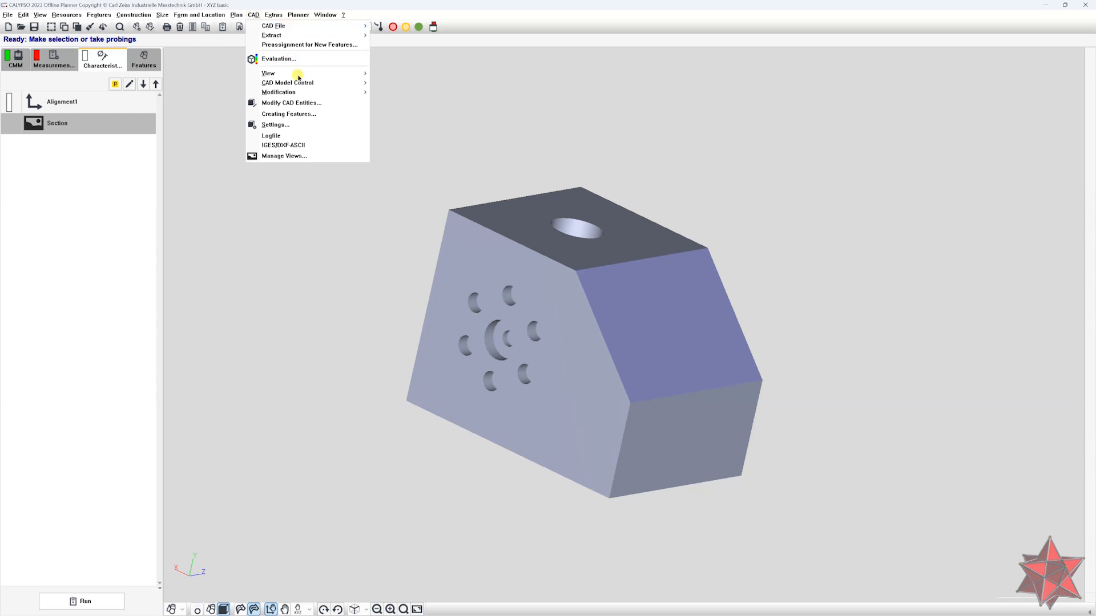
mouse_move(301, 84)
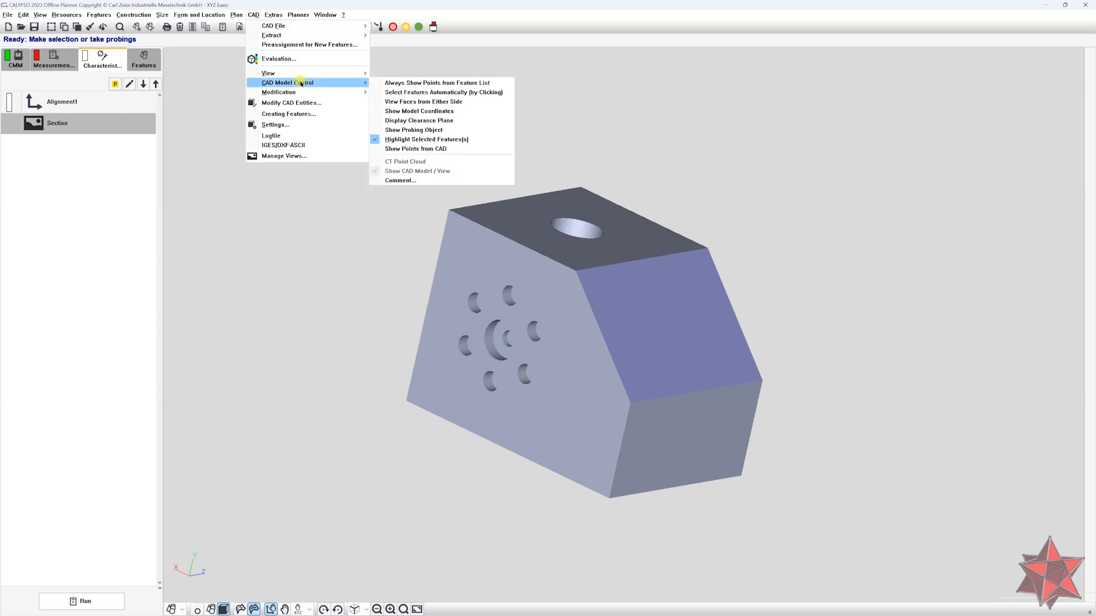
left_click(476, 131)
right_click_drag(753, 318, 804, 215)
left_click_drag(473, 465, 818, 408)
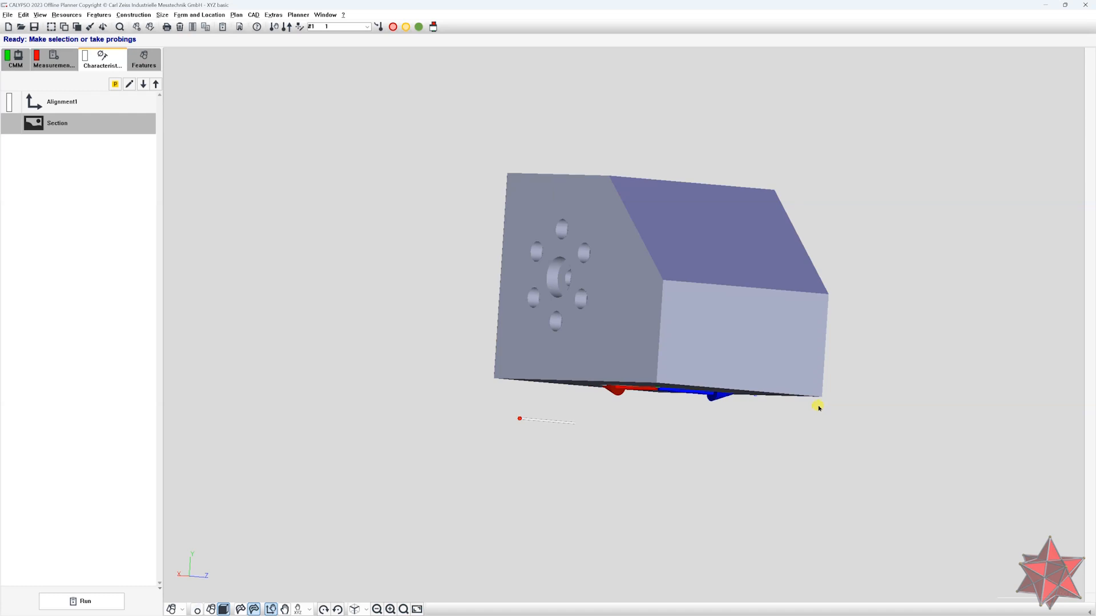
middle_click_drag(847, 428, 741, 421)
middle_click_drag(617, 397, 543, 416)
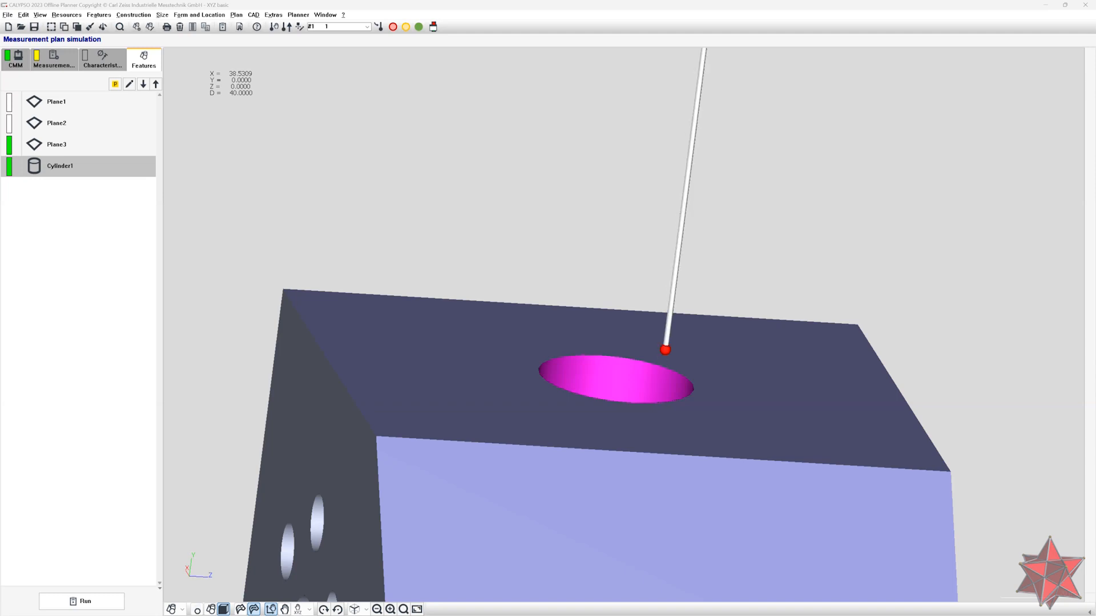
right_click(60, 169)
left_click(91, 336)
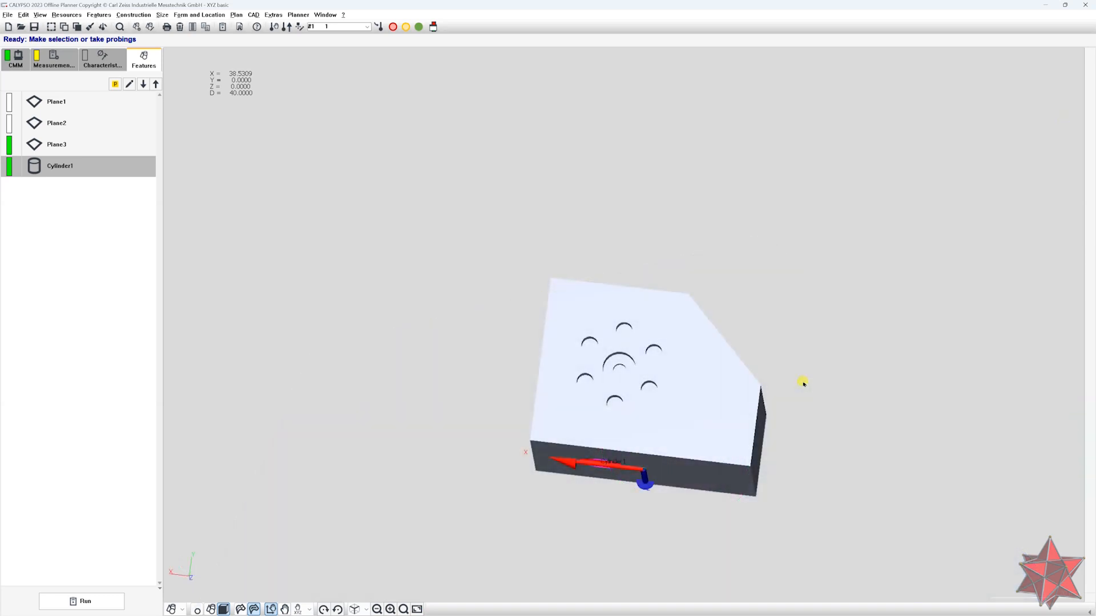
Open the Transformation CAD Model dialog and place it clear of the part.
left_click(252, 15)
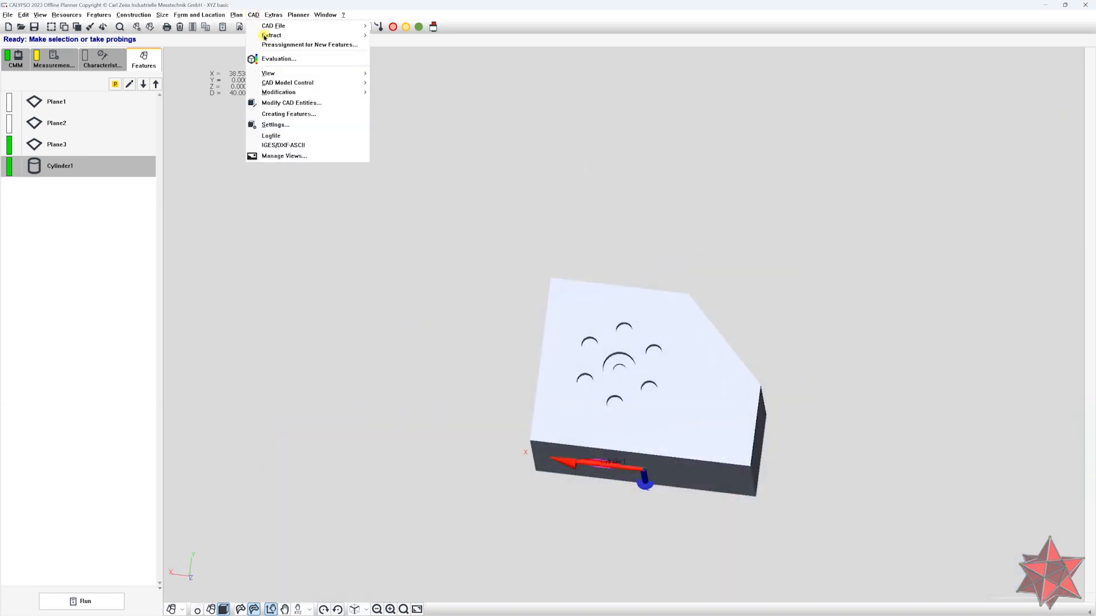
mouse_move(307, 84)
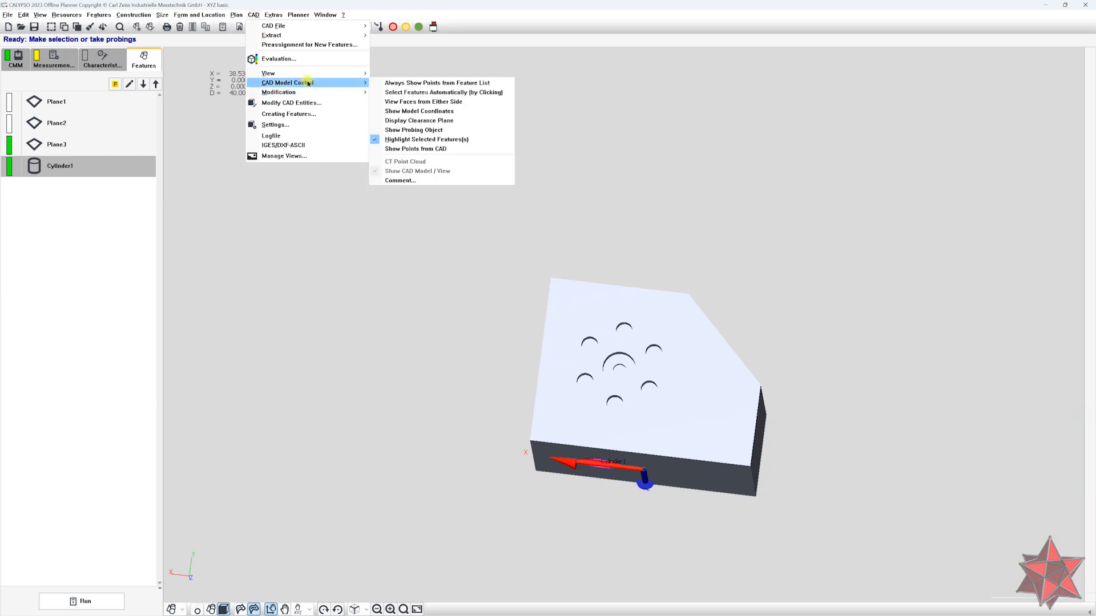
left_click(398, 92)
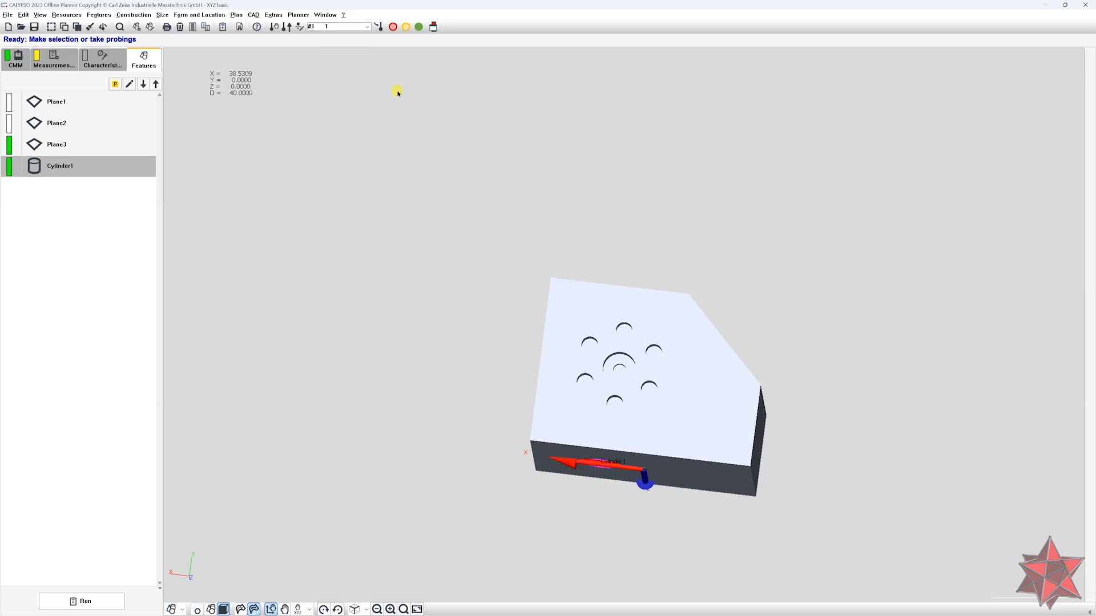
left_click_drag(67, 66, 819, 191)
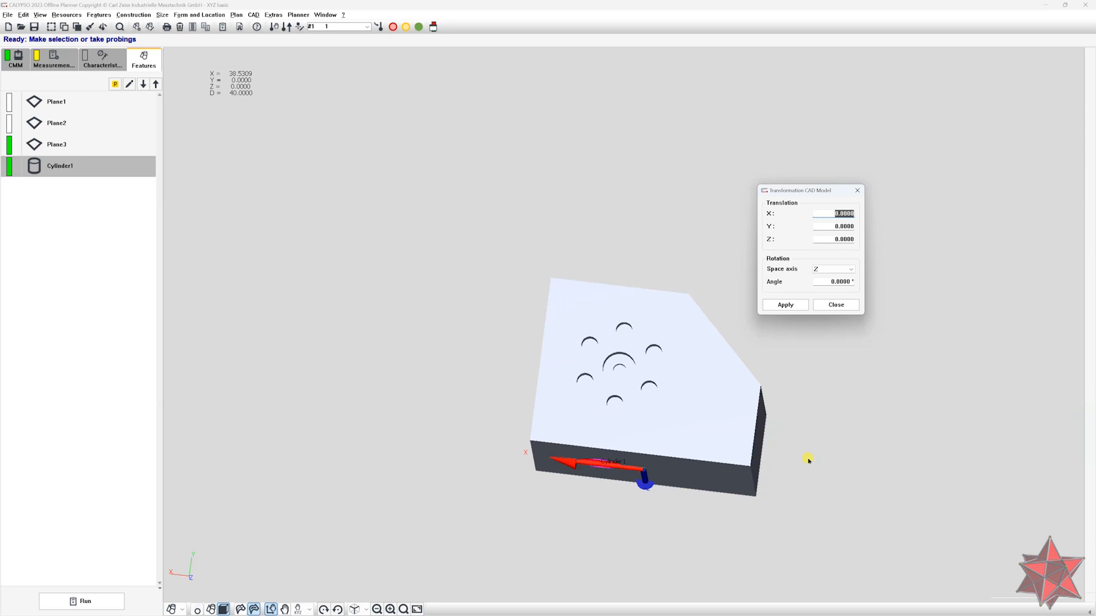
Inspect the Cylinder1 bore relative to the model origin, and translate the CAD model by 38.53 in X.
middle_click_drag(829, 375, 596, 469)
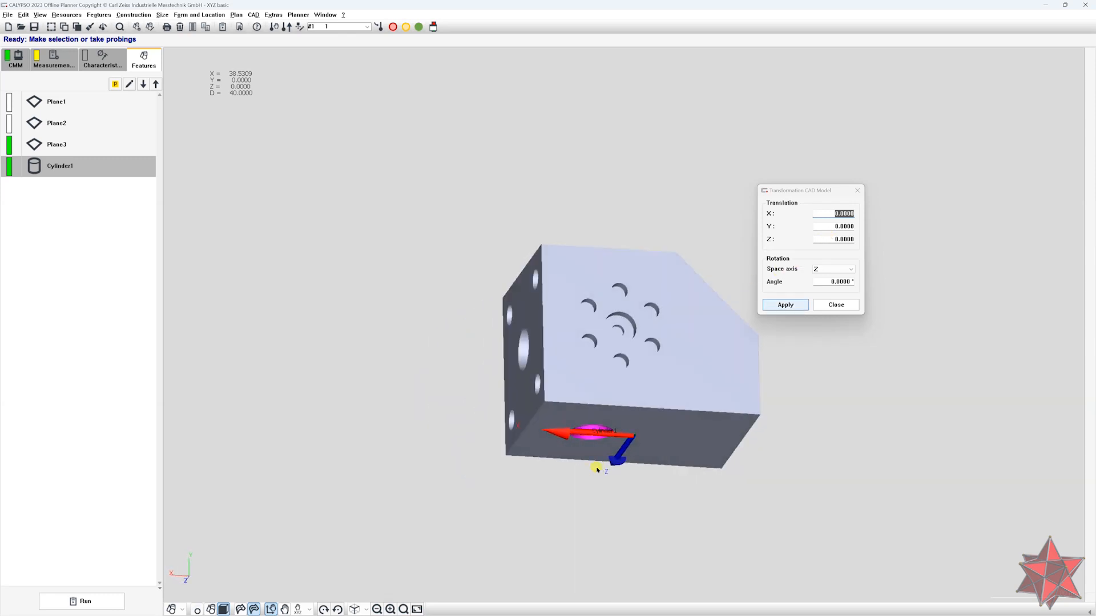
middle_click_drag(616, 430, 632, 372)
middle_click_drag(637, 468, 699, 381)
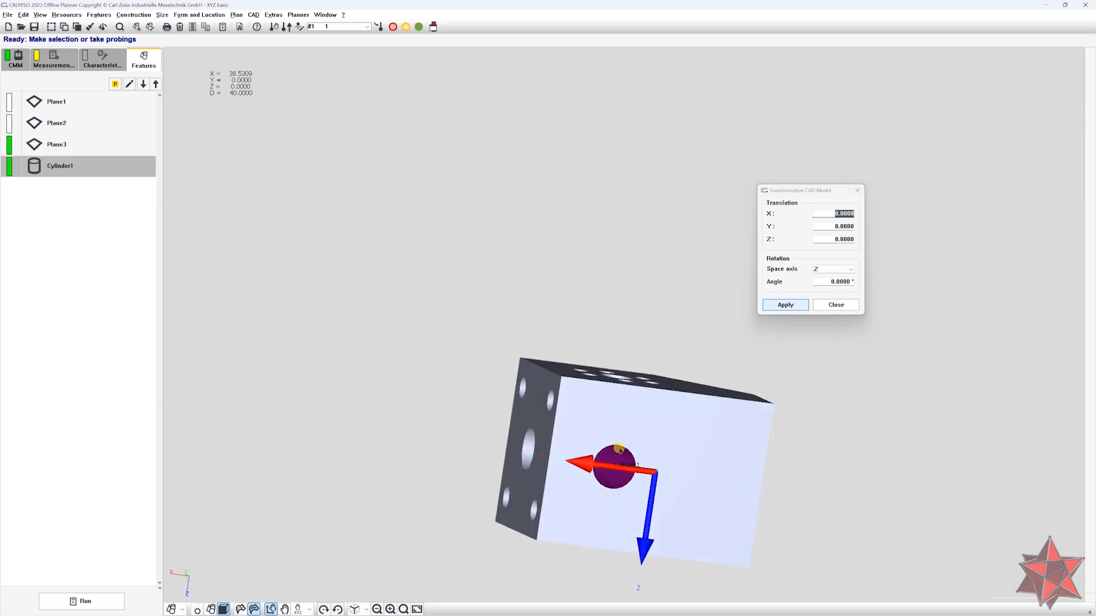
middle_click_drag(521, 303, 583, 435)
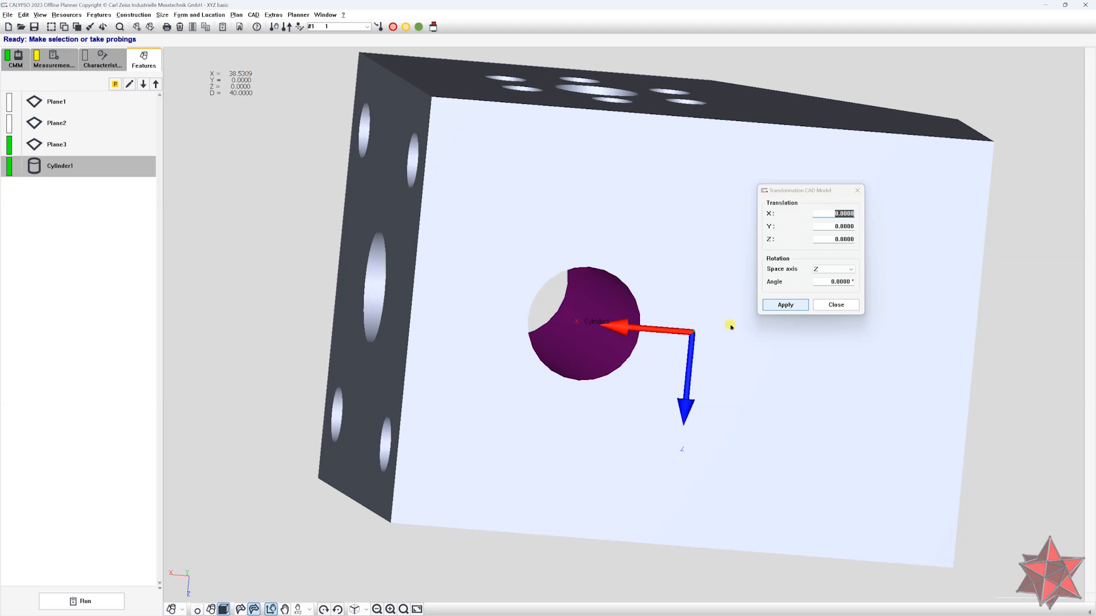
left_click(827, 213)
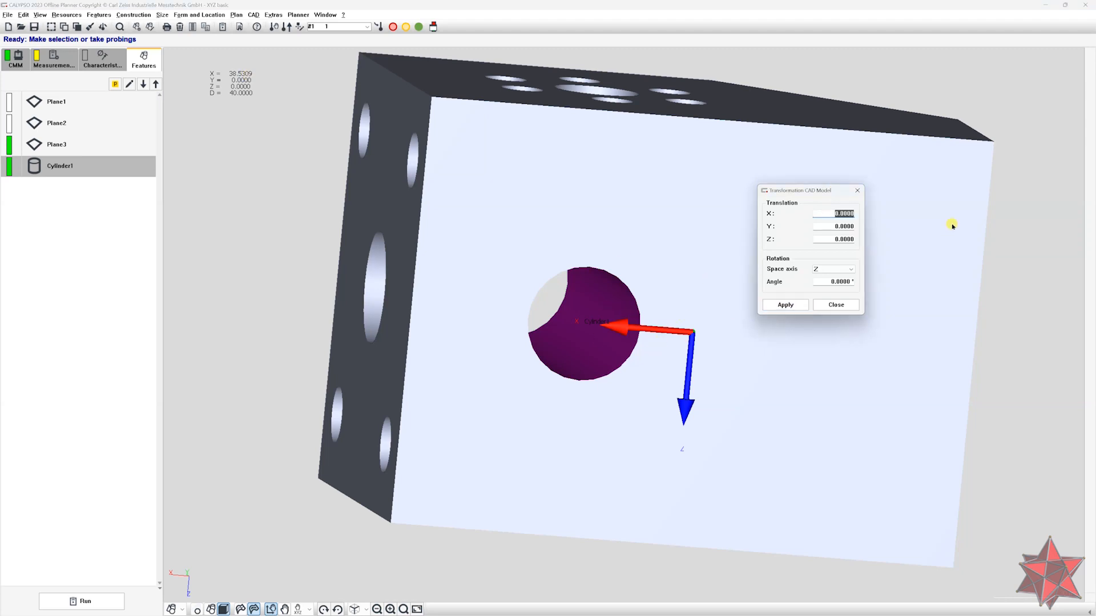
type("38.53")
left_click(802, 305)
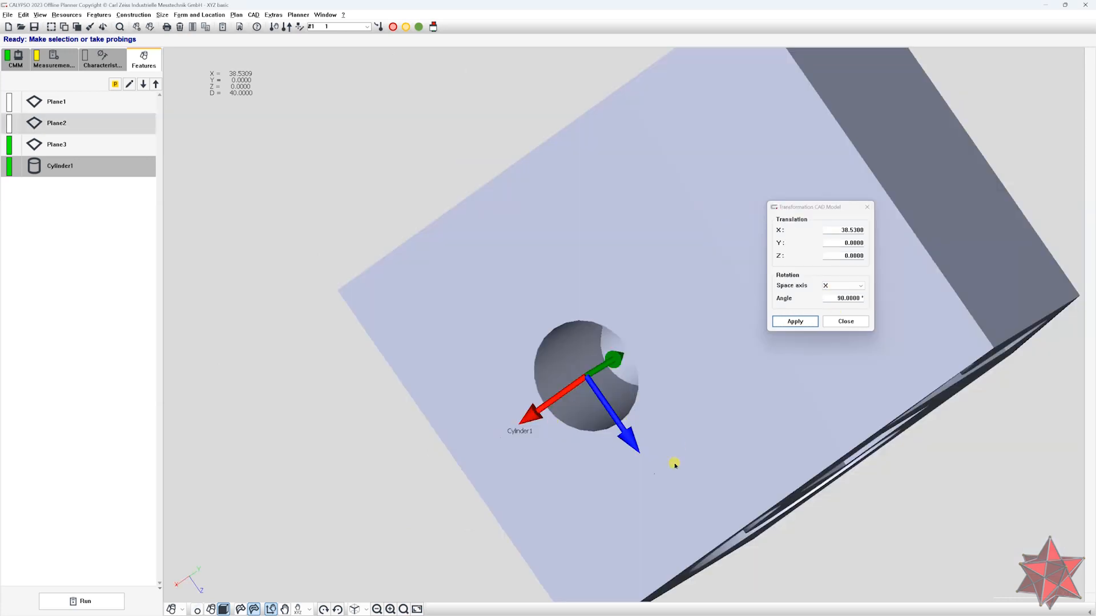
Rotate the CAD model 90° about the X axis at the Cylinder1 bore and close the transformation dialog.
middle_click_drag(631, 387, 693, 348)
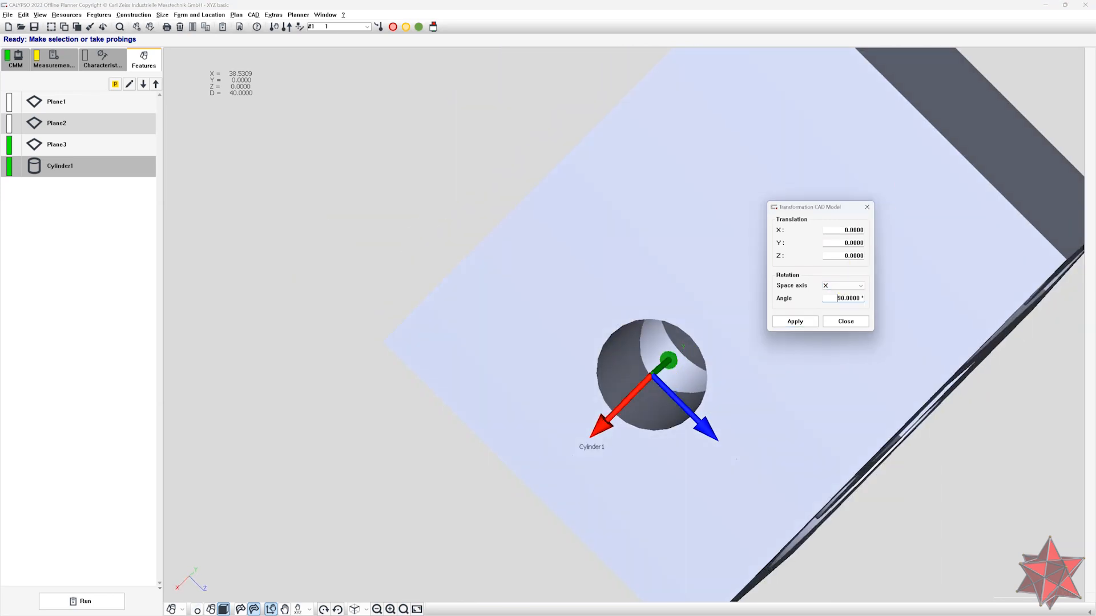
key("Tab")
left_click_drag(792, 412, 739, 399)
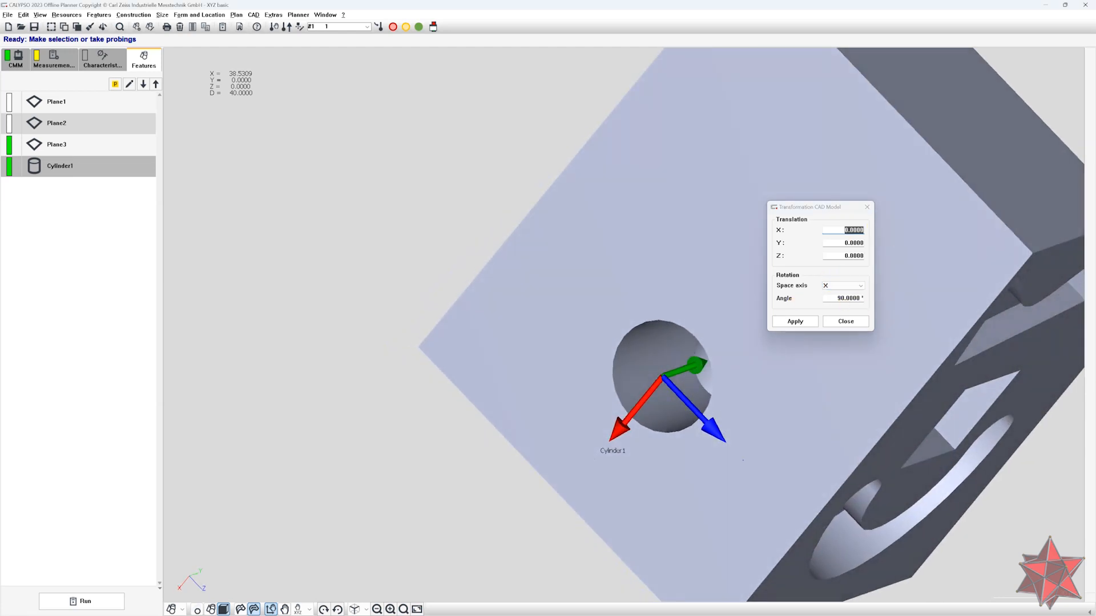
left_click(837, 297)
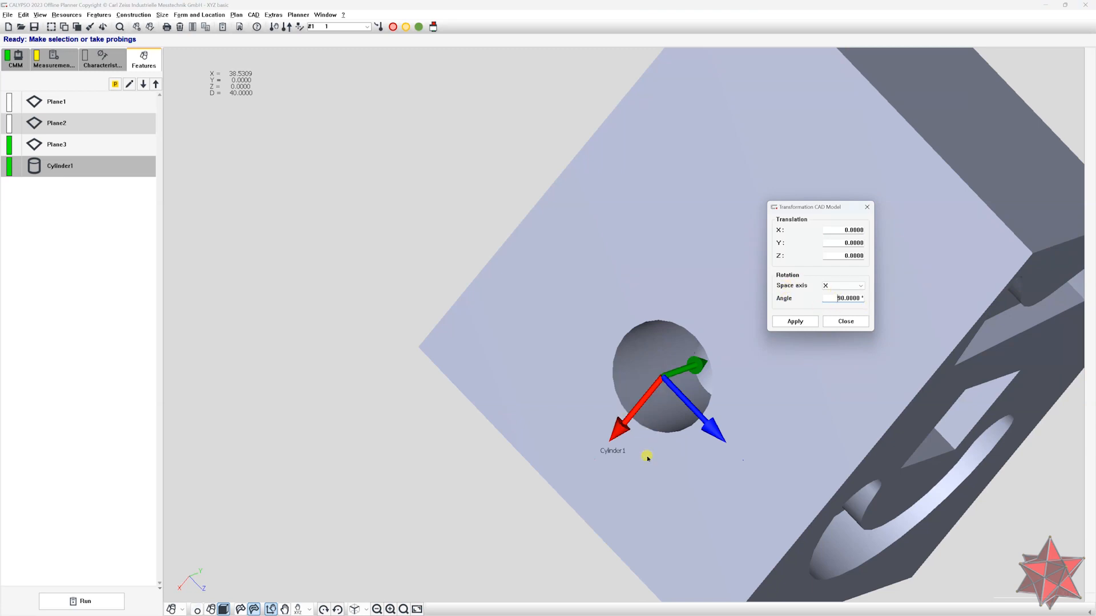
left_click(795, 323)
middle_click_drag(783, 436, 515, 246)
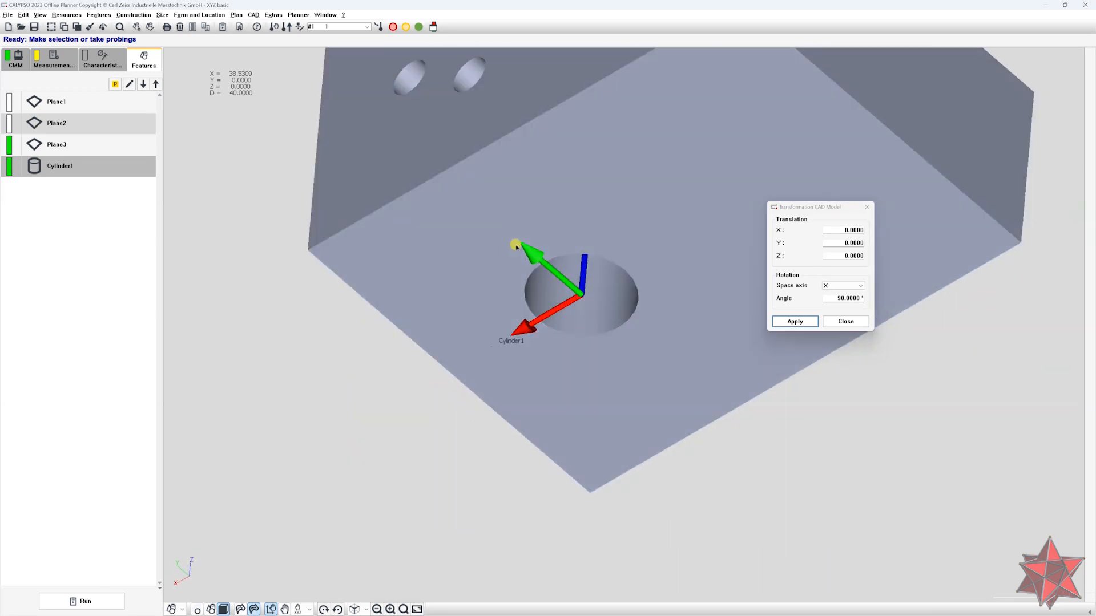
left_click(846, 322)
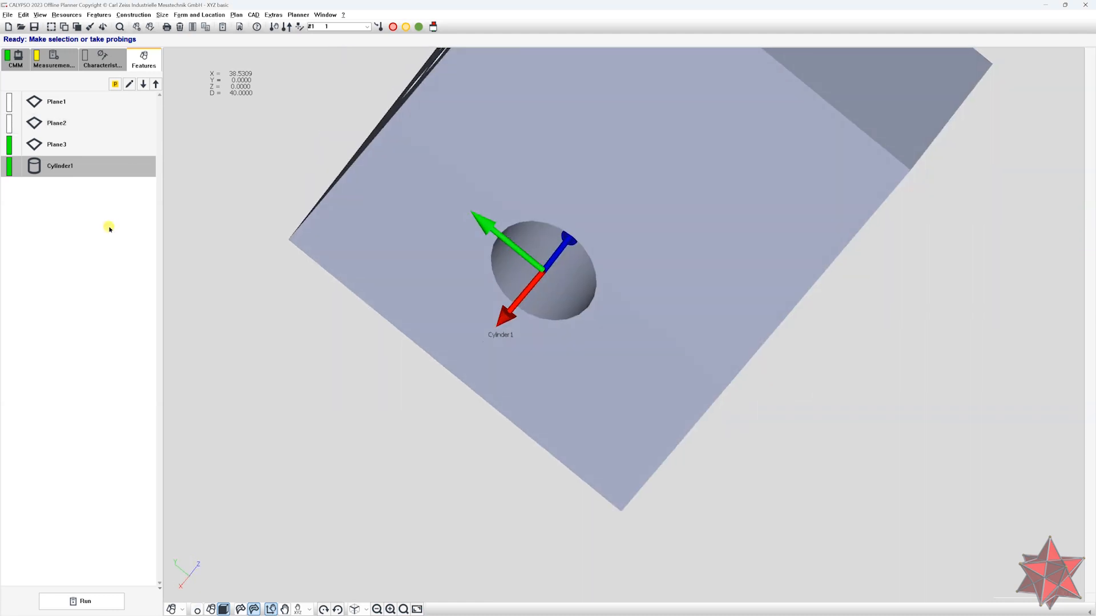
Delete all features from Plane1 through Cylinder1 from the feature list.
left_click(76, 105)
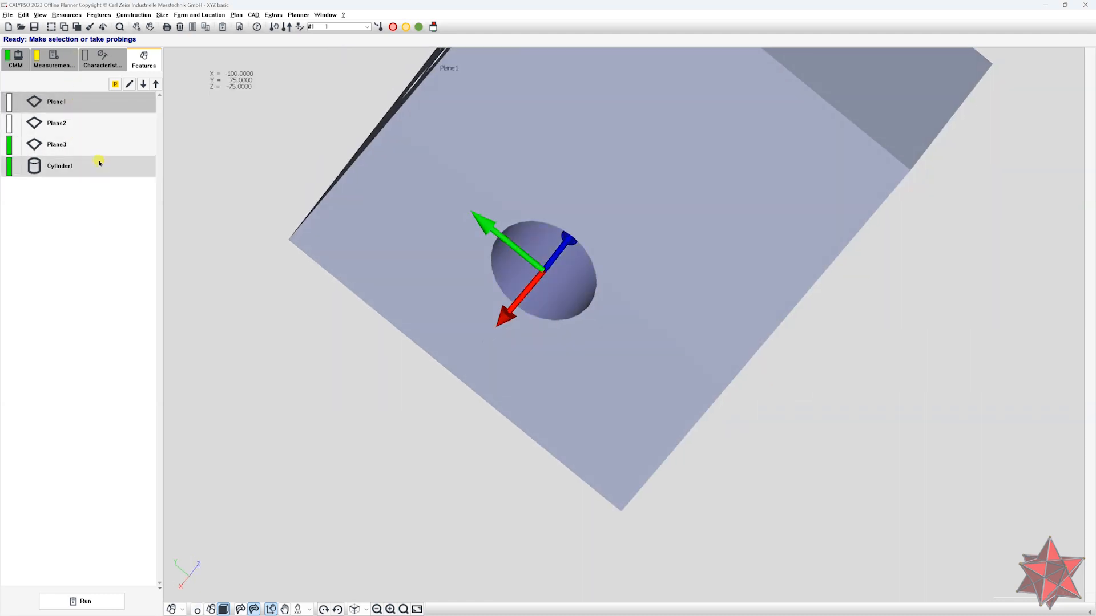
left_click(80, 166, "shift")
key("Delete")
key("Return")
left_click_drag(463, 481, 577, 426)
scroll(482, 433, "down", 3)
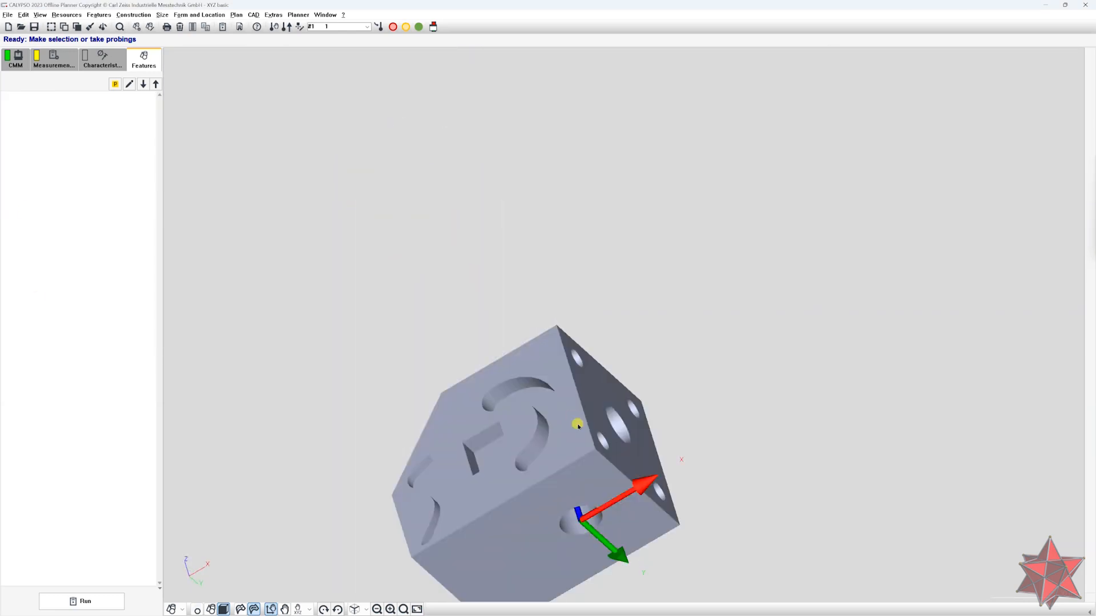
Set the CAD selection mode to Extract Features and inspect the model around its new origin.
left_click(182, 609)
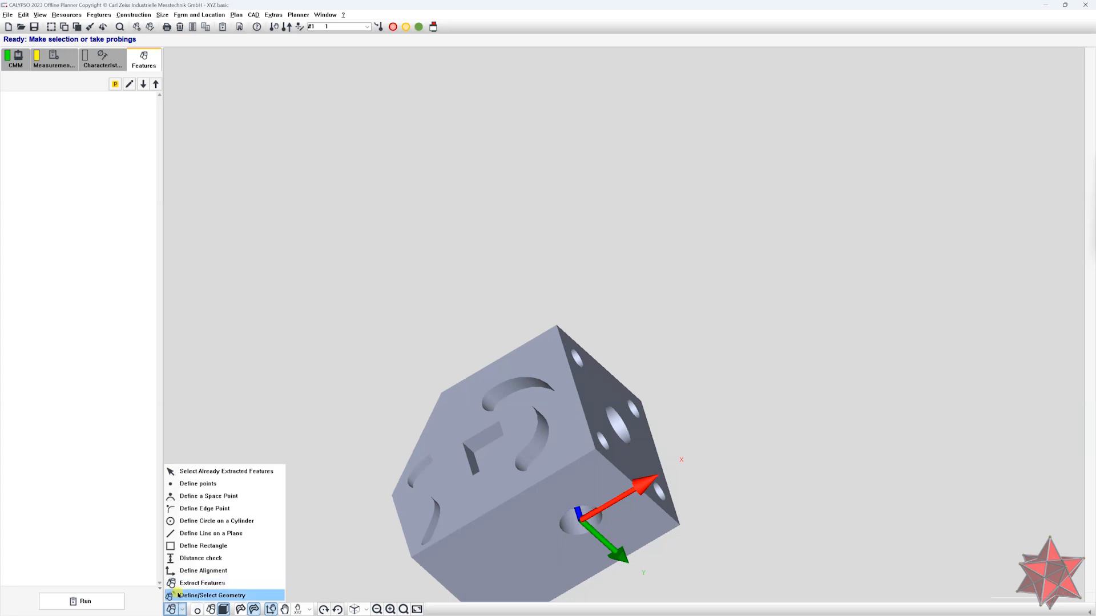
left_click(186, 583)
left_click_drag(622, 461, 662, 357)
scroll(700, 522, "up", 4)
right_click_drag(700, 522, 702, 194)
scroll(715, 381, "up", 2)
left_click_drag(715, 381, 579, 463)
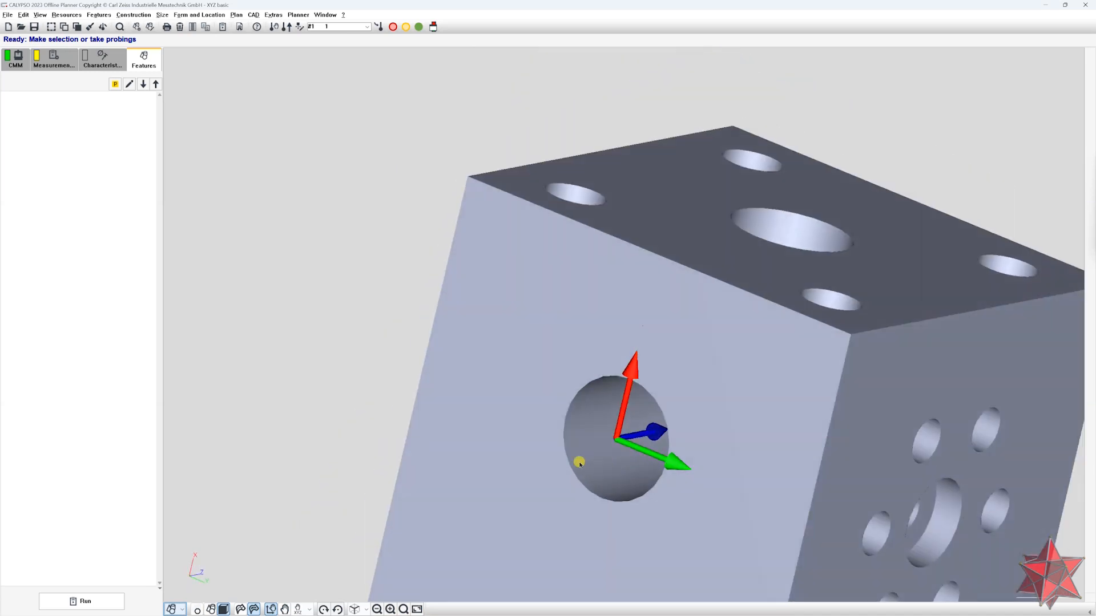
left_click_drag(758, 384, 731, 447)
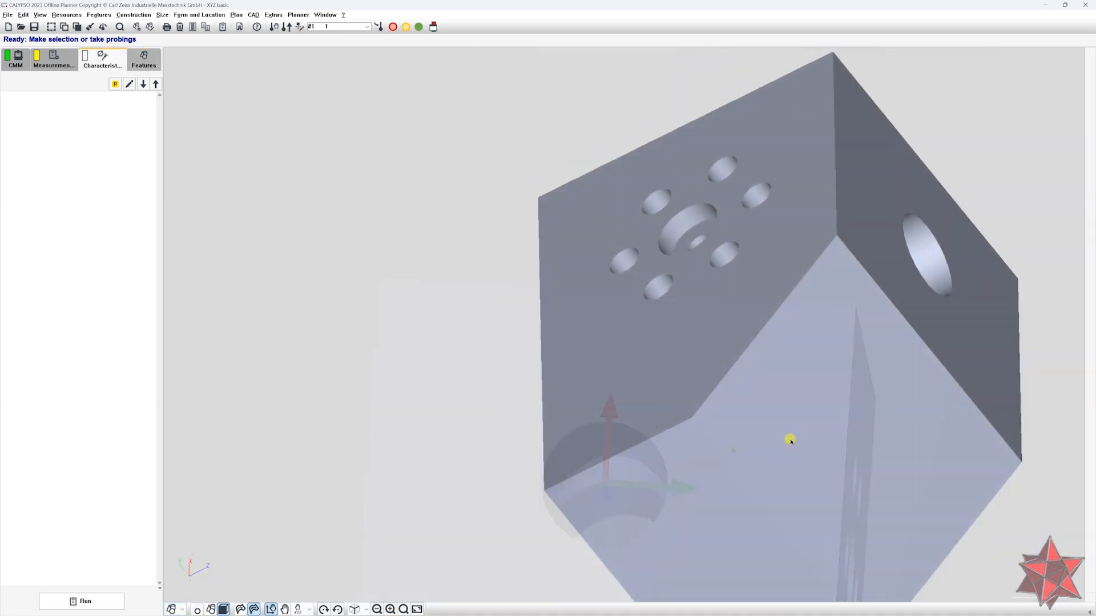
left_click_drag(790, 440, 622, 335)
Open the Modify CAD Entities dialog and place it clear of the part.
left_click(253, 14)
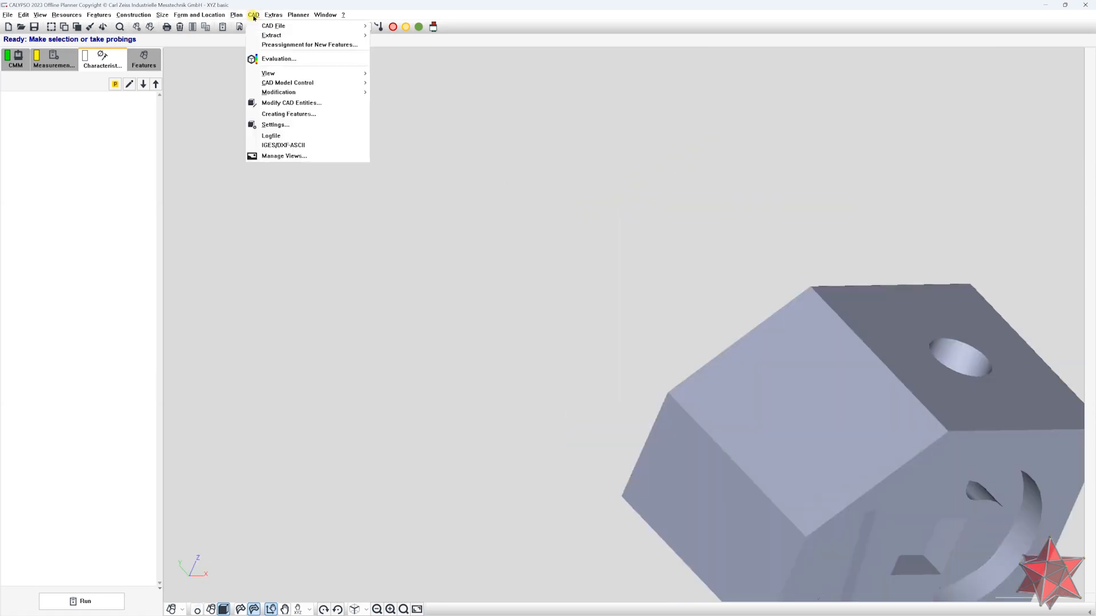
left_click(318, 115)
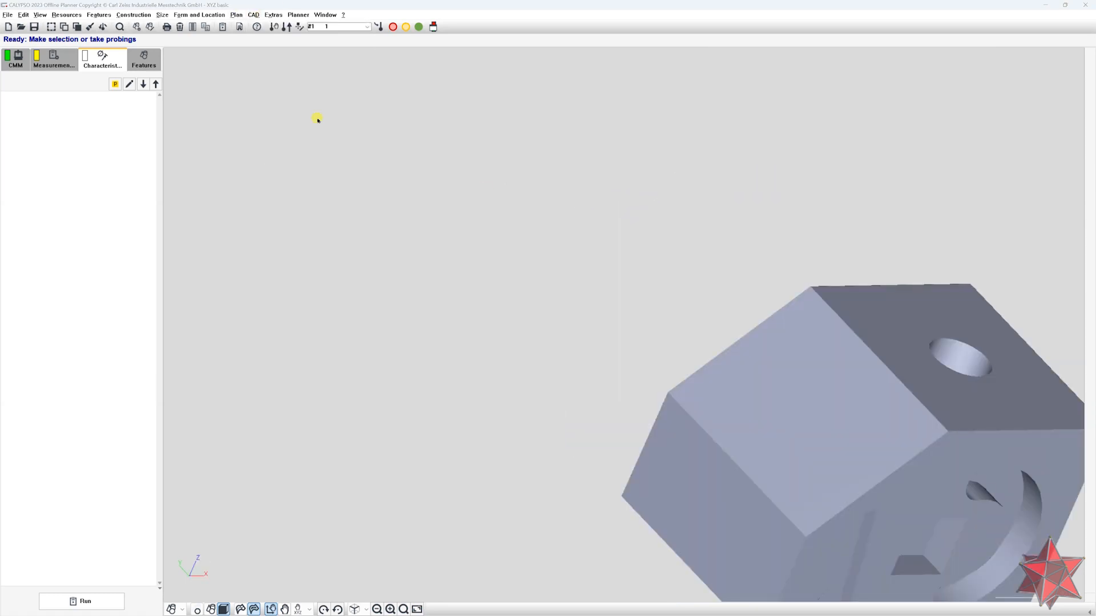
left_click_drag(1095, 52, 371, 181)
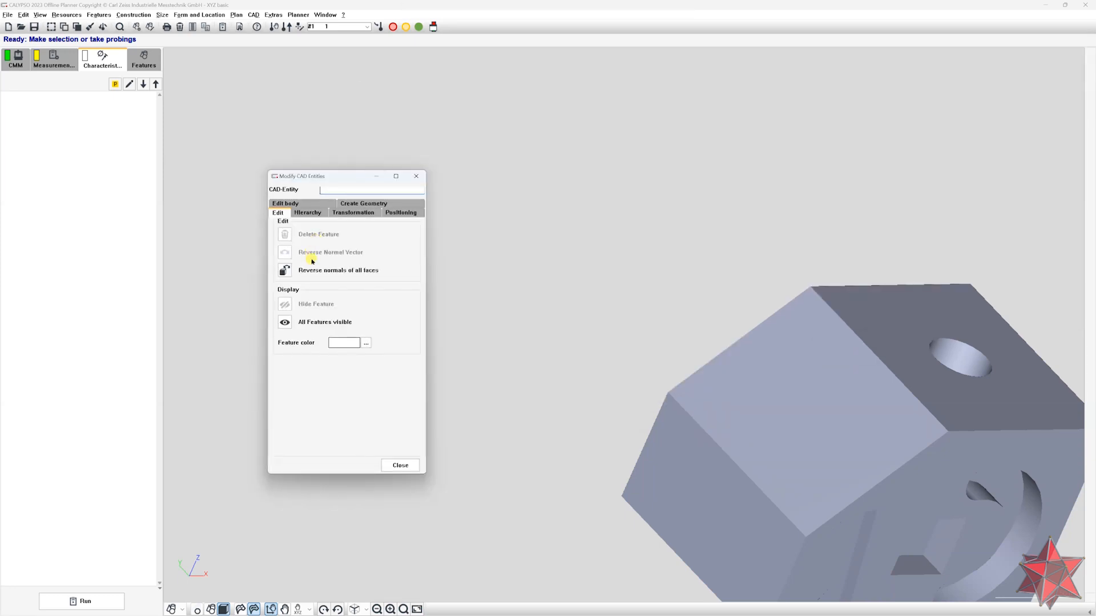
right_click_drag(685, 225, 577, 183)
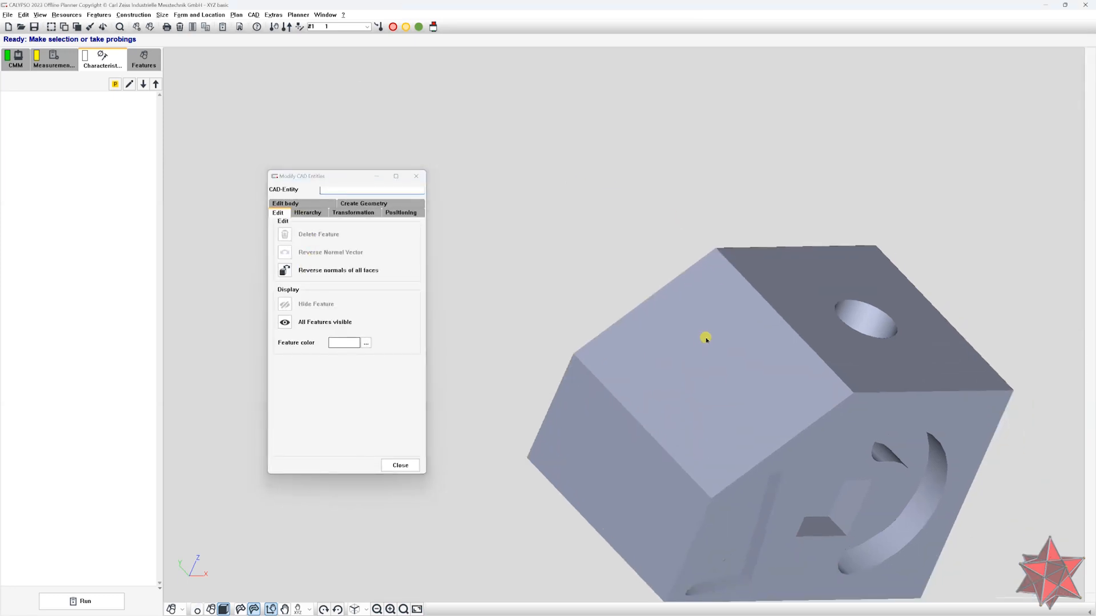
Select the part's large sloped planar face and set its feature color to green.
left_click(678, 388)
left_click_drag(618, 372, 638, 358)
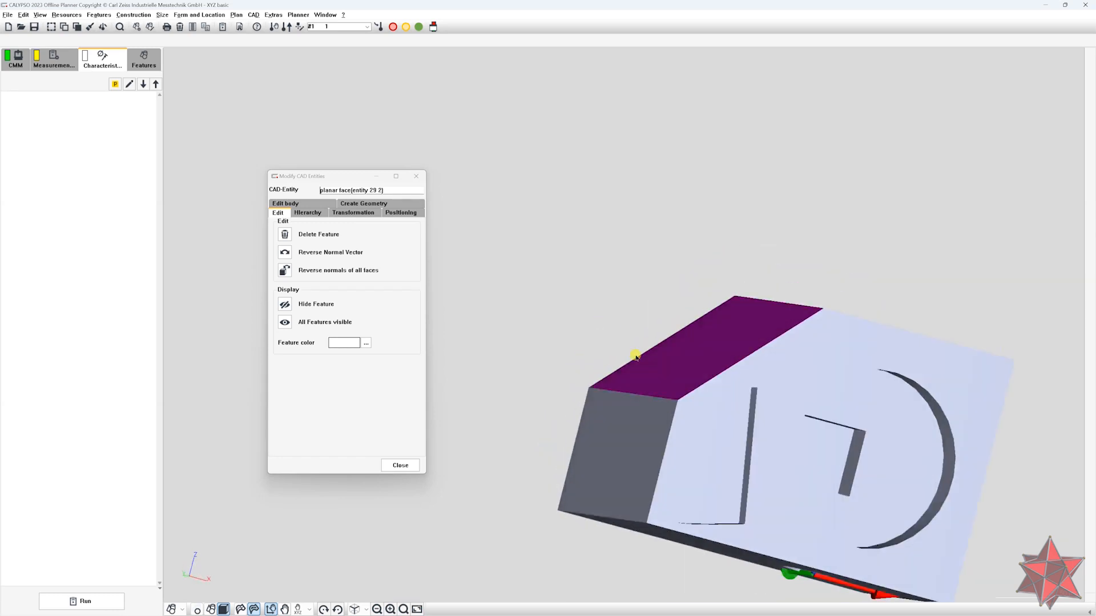
left_click_drag(560, 283, 552, 327)
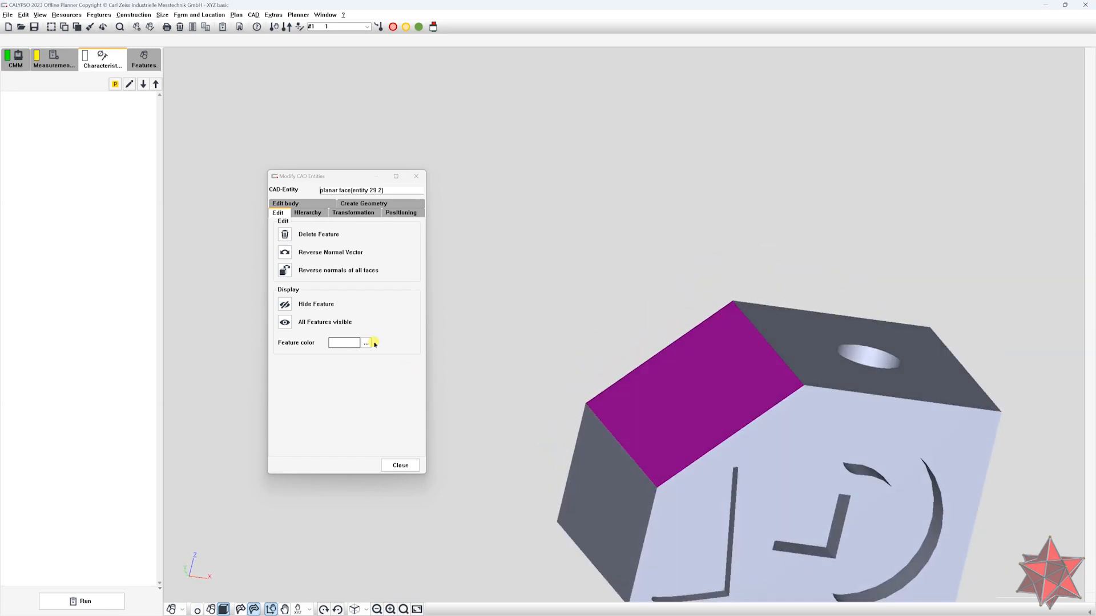
left_click(367, 346)
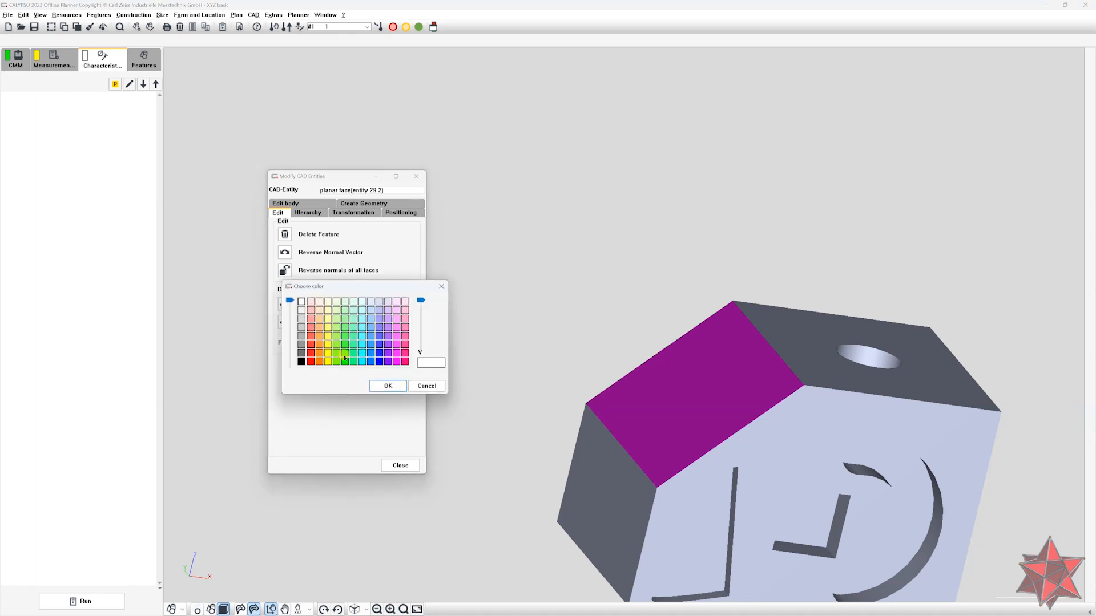
left_click(345, 357)
left_click(388, 386)
Set the feature color of the end face with the large bore and four corner holes to blue.
left_click_drag(588, 398, 686, 410)
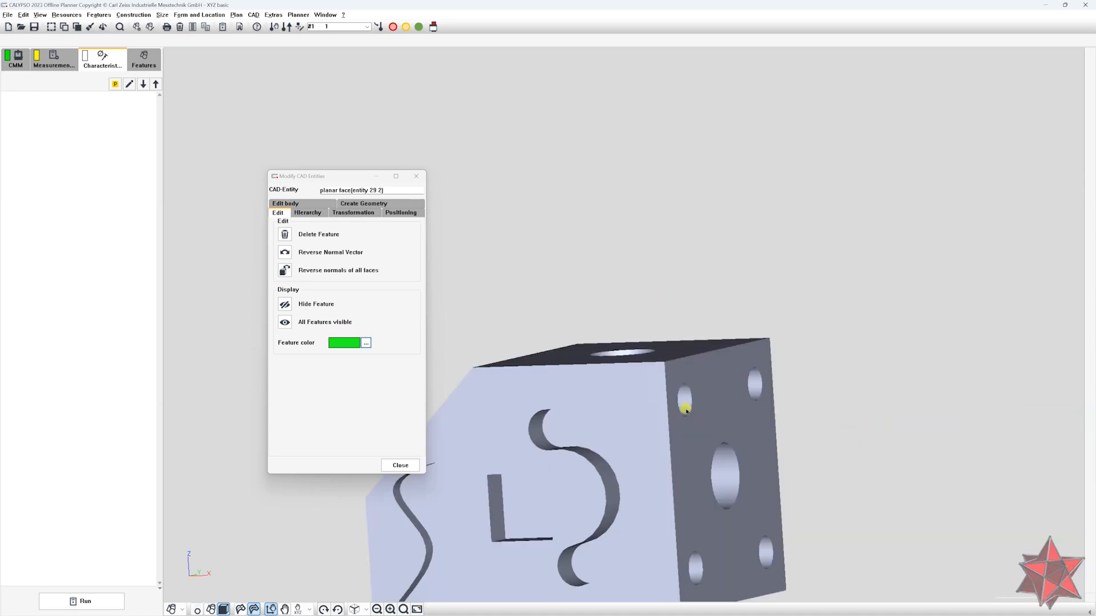
left_click(695, 414)
left_click(351, 347)
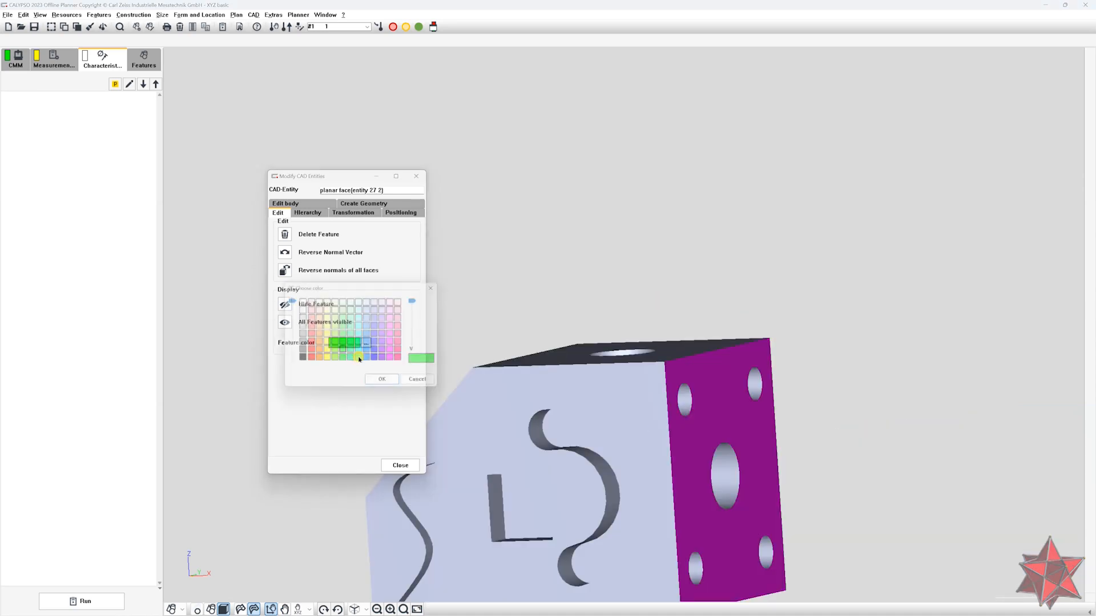
left_click(398, 354)
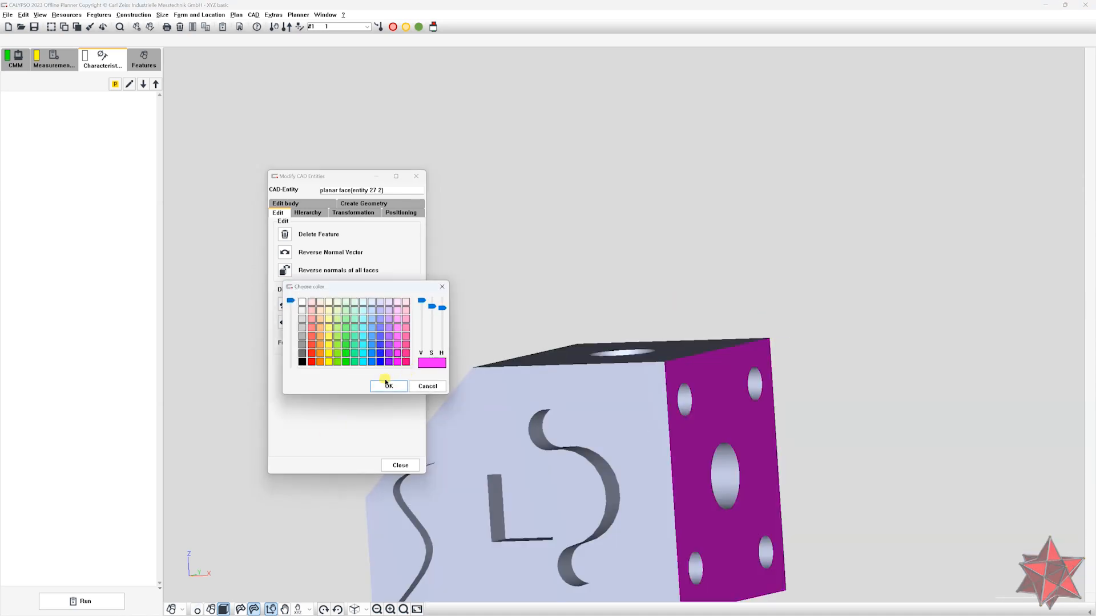
left_click(380, 354)
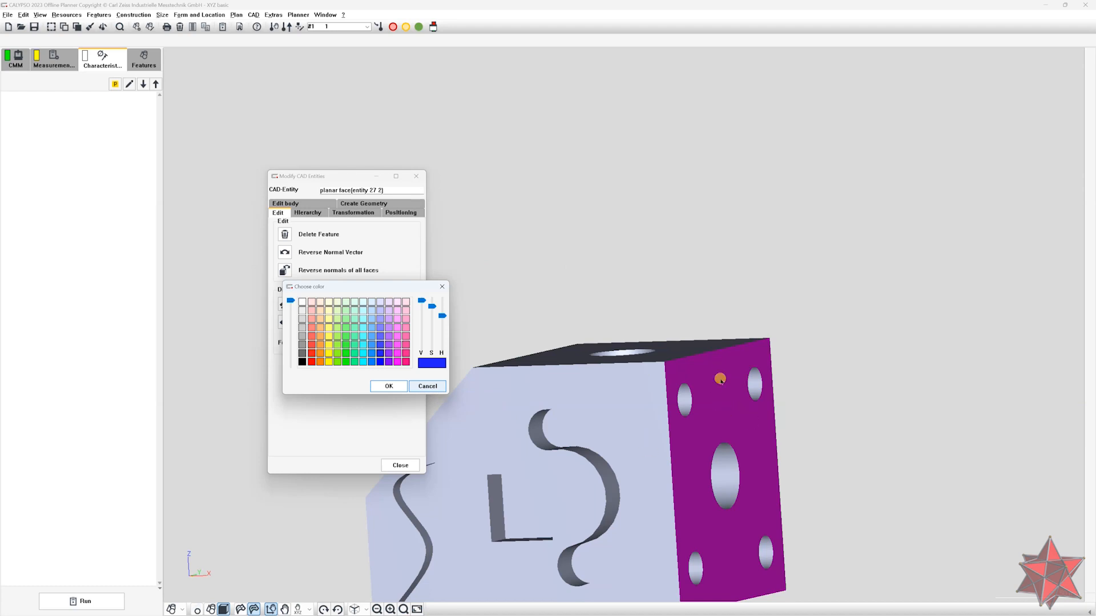
left_click(388, 386)
Hide the planar floor face of the curved slot and make all features visible again.
middle_click_drag(582, 325, 278, 358)
middle_click_drag(717, 323, 807, 396)
left_click(772, 347)
middle_click_drag(774, 349, 736, 337)
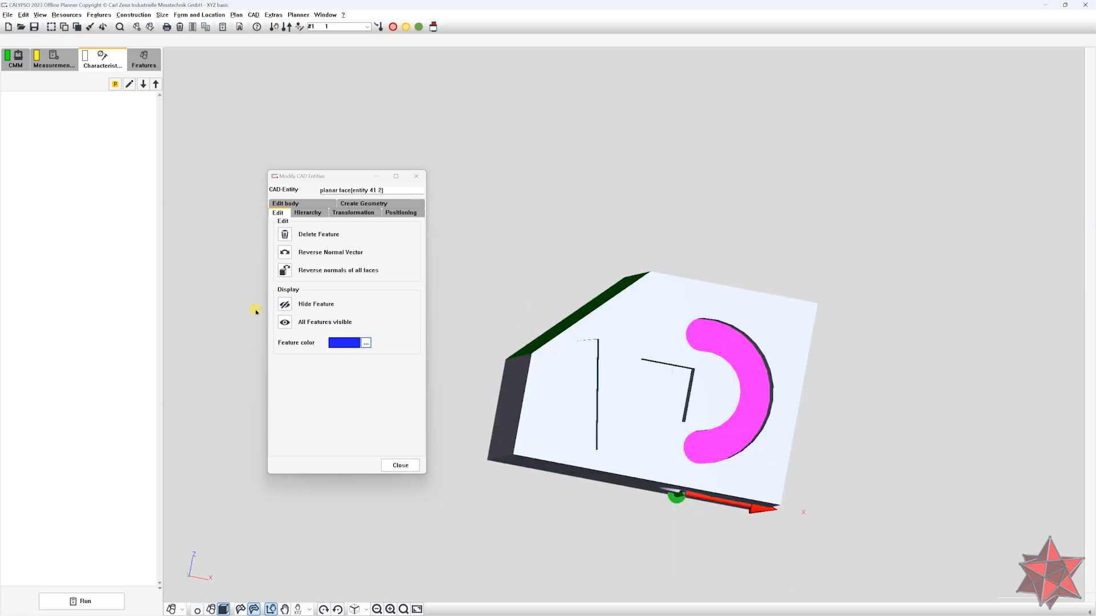
left_click(288, 306)
mouse_move(657, 354)
middle_mouse_down()
mouse_move(670, 343)
mouse_move(647, 323)
mouse_move(736, 347)
mouse_move(726, 374)
mouse_move(675, 382)
mouse_move(721, 376)
mouse_move(668, 326)
mouse_move(670, 350)
mouse_move(656, 342)
middle_mouse_up()
left_click(285, 322)
middle_click_drag(857, 432, 827, 436)
middle_click_drag(468, 289, 457, 319)
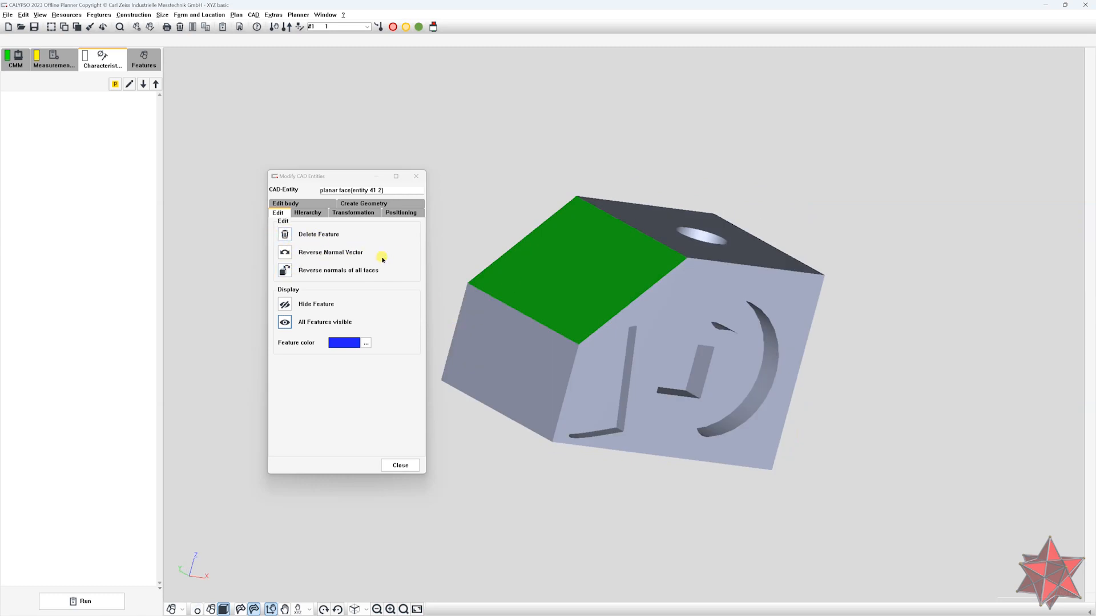
Switch Modify CAD Entities to body editing and select the part's entire sheet body.
middle_click_drag(803, 343, 783, 362)
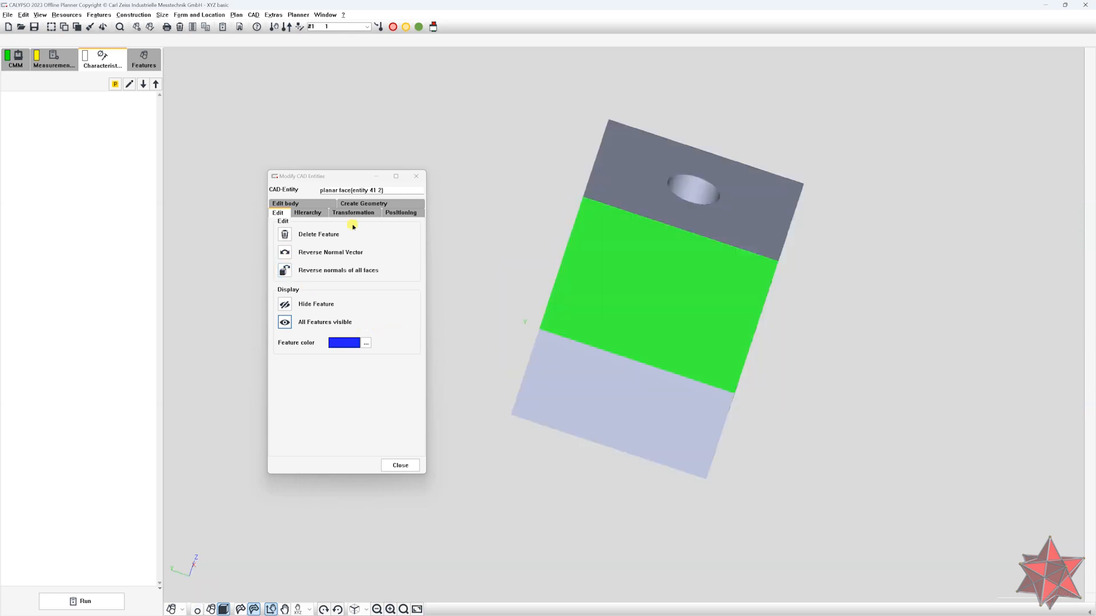
middle_click_drag(586, 195, 638, 275)
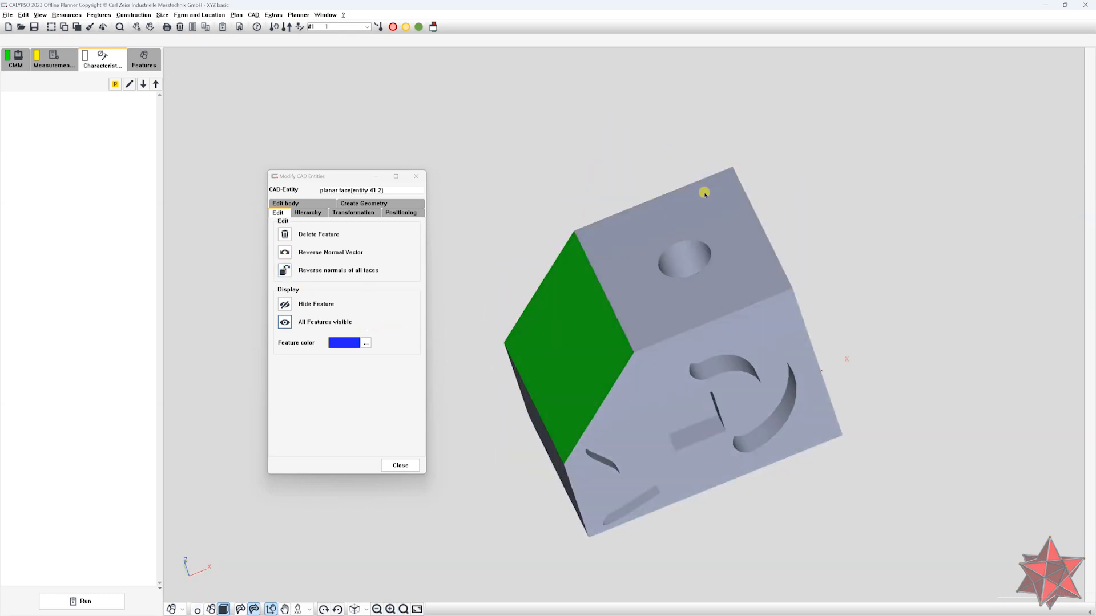
middle_click_drag(826, 314, 782, 254)
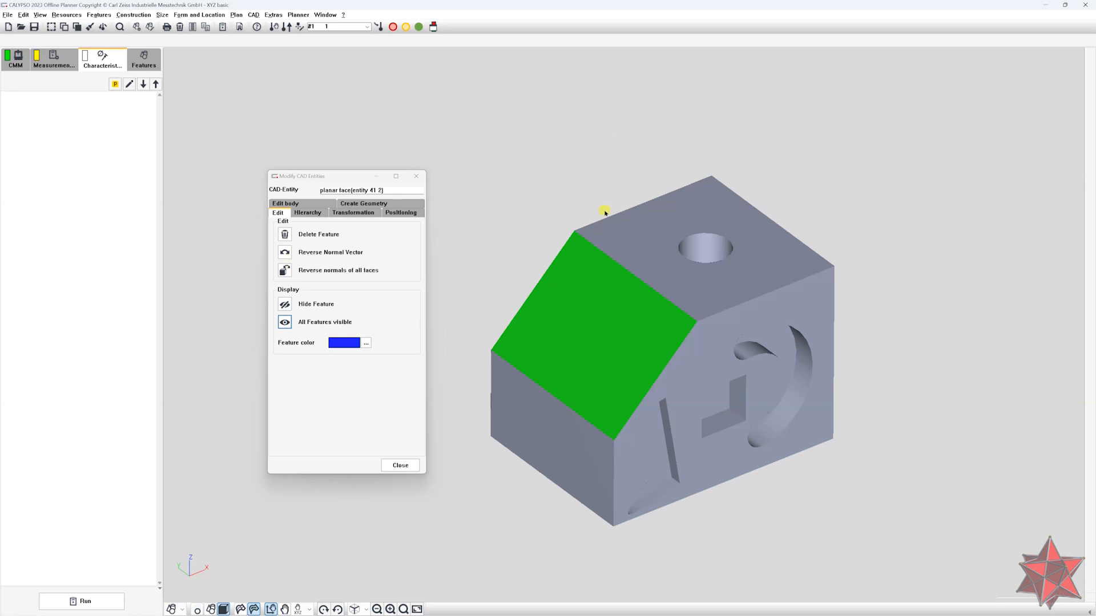
middle_click_drag(612, 132, 660, 210)
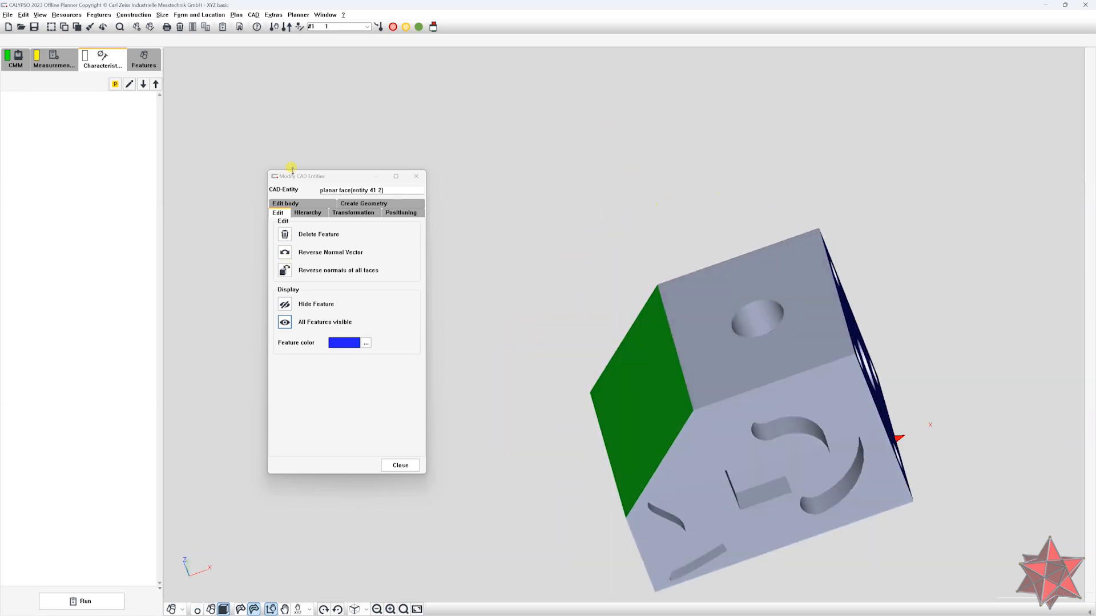
left_click(288, 203)
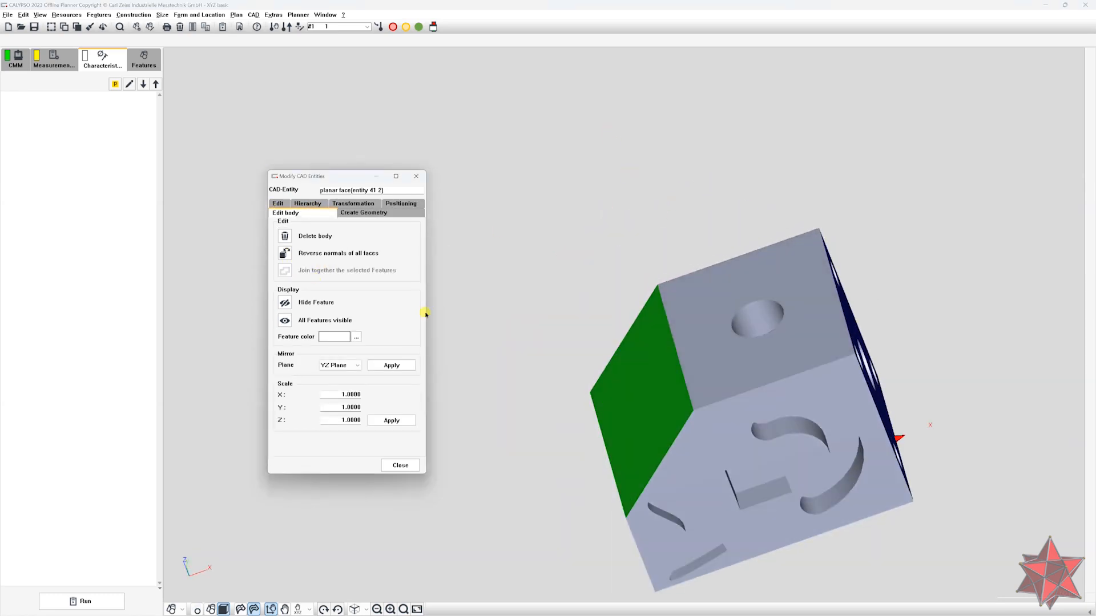
middle_click_drag(603, 221, 680, 276)
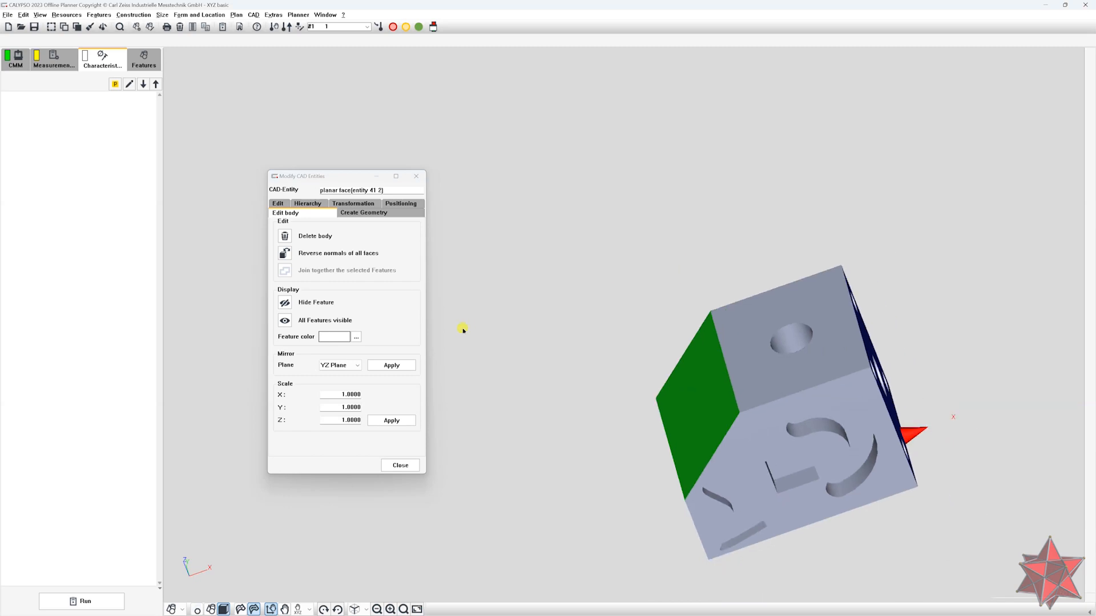
middle_click_drag(543, 381, 597, 354)
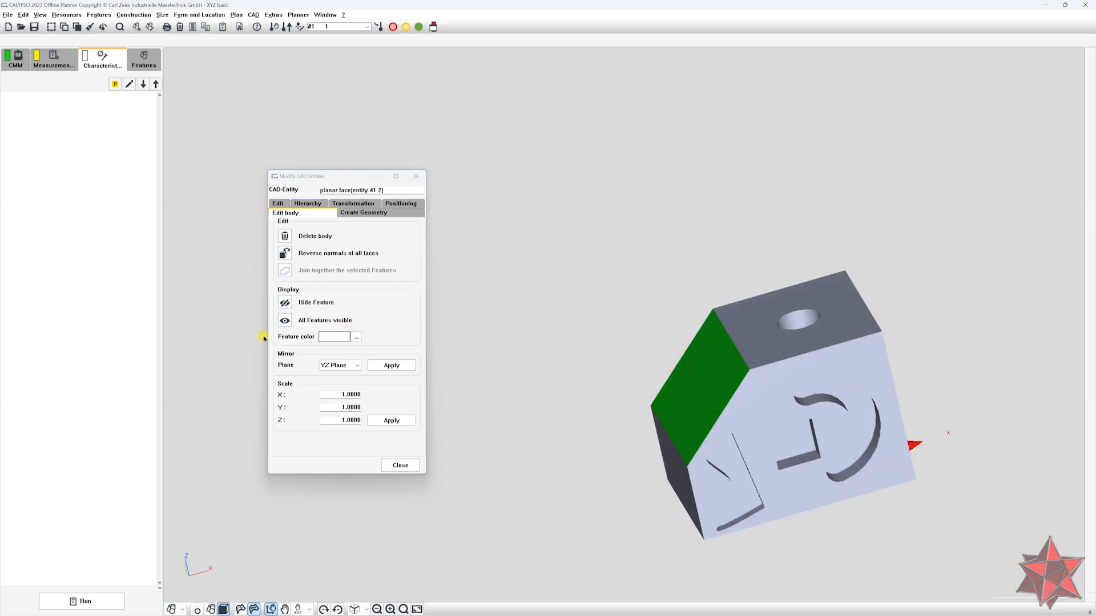
left_click(862, 377)
middle_click_drag(927, 352, 990, 270)
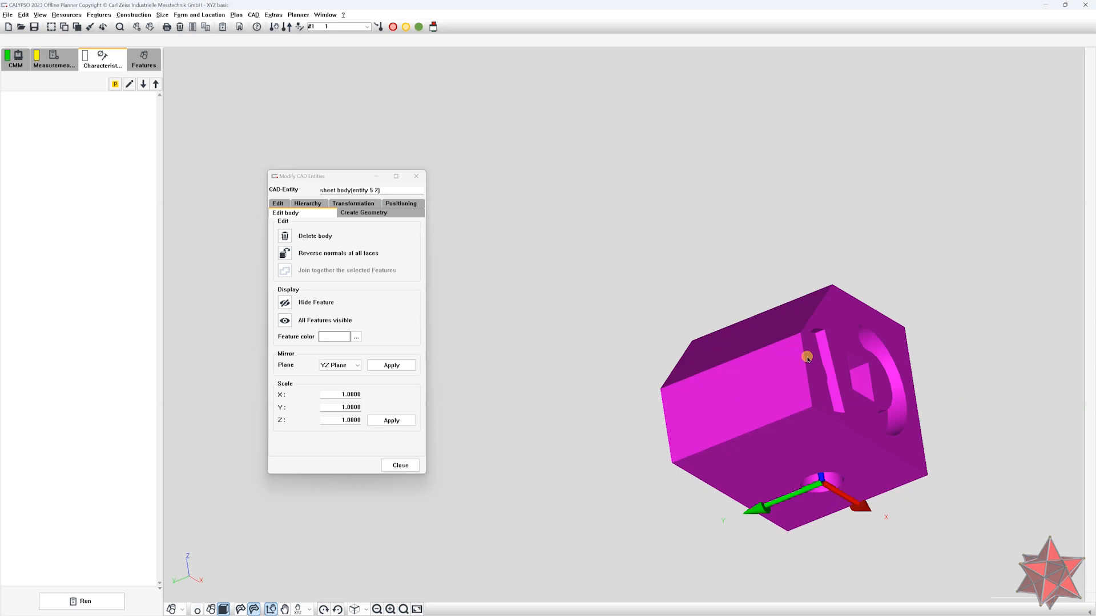
Examine the selected sheet body from several sides, relating it to the mirror plane and the X, Y and Z scale options.
middle_click_drag(539, 273, 388, 426)
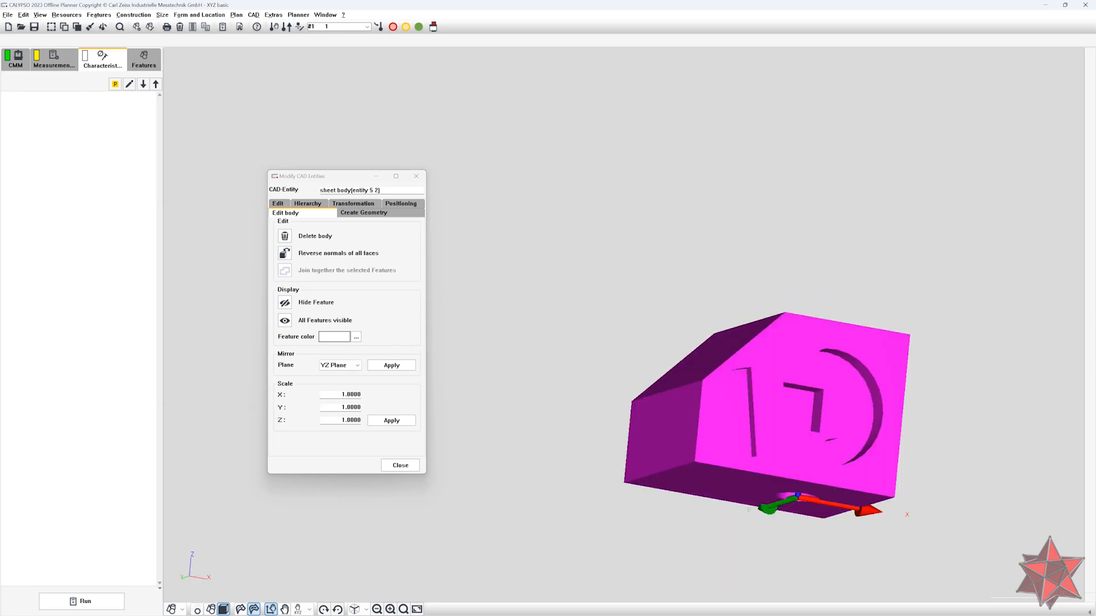
middle_click_drag(752, 428, 762, 466)
scroll(763, 466, "up", 2)
right_click_drag(763, 466, 766, 383)
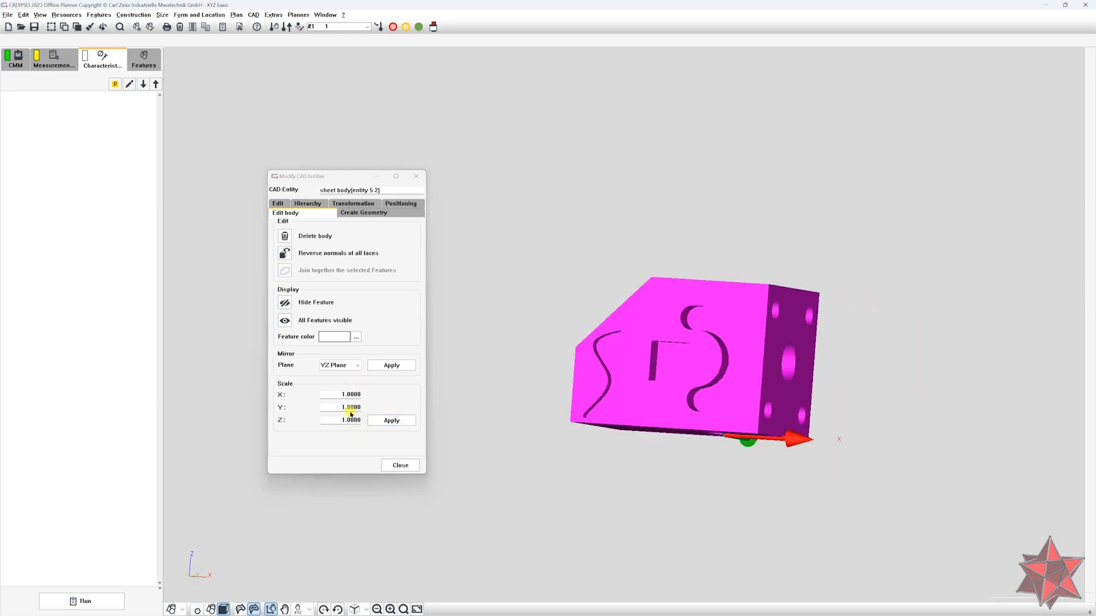
middle_click_drag(575, 323, 650, 428)
right_click_drag(585, 257, 576, 330)
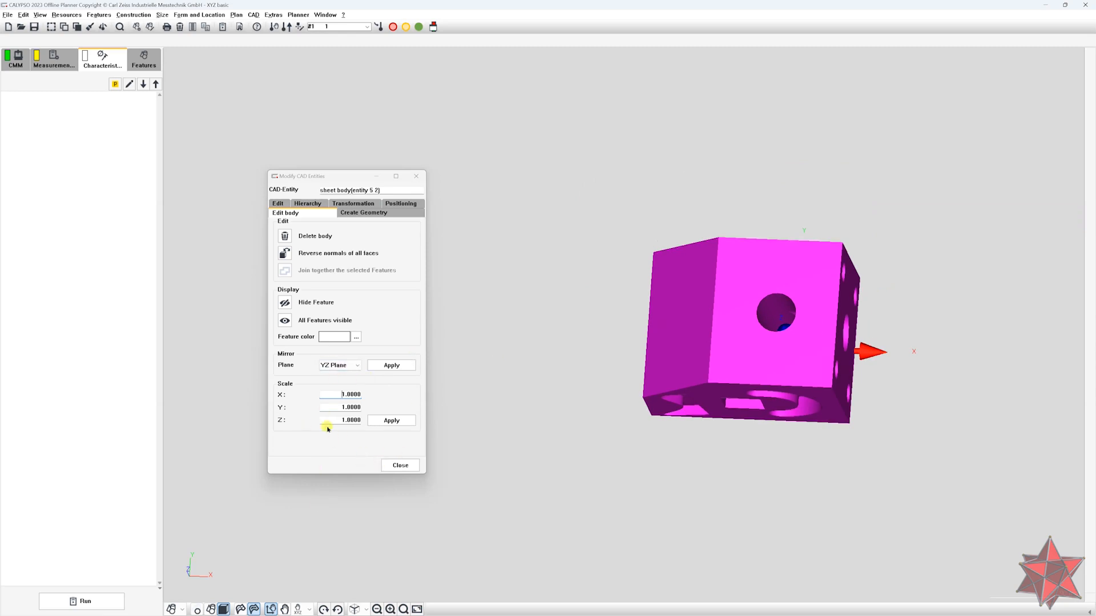
middle_click_drag(583, 408, 596, 285)
right_click_drag(575, 177, 529, 235)
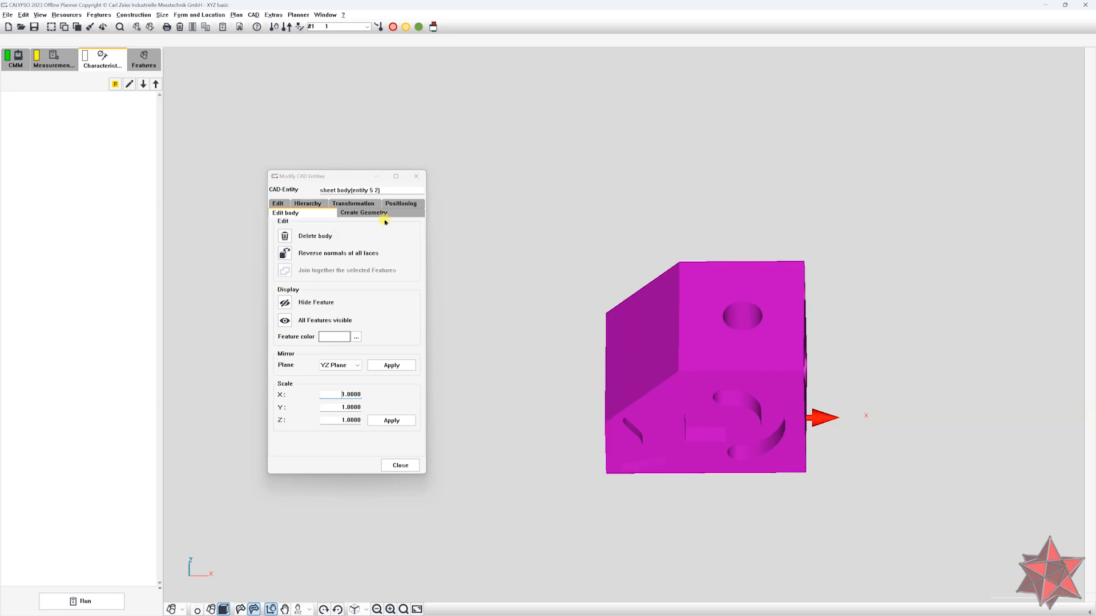
Open the entity hierarchy, expand XYZ basic.SAT and look through its list of entities.
left_click(308, 203)
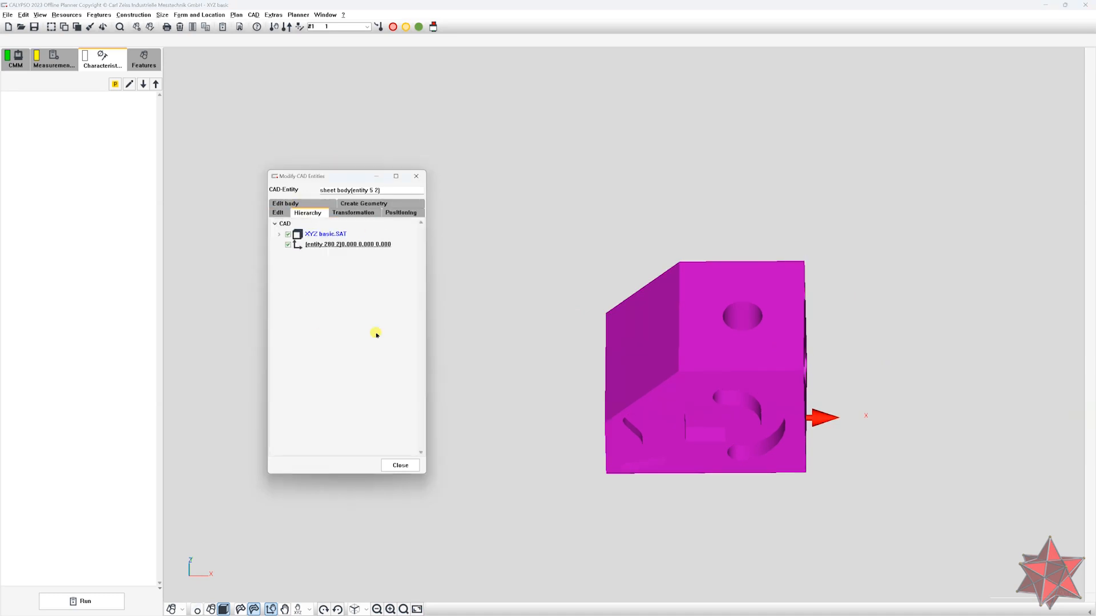
middle_click_drag(702, 276, 697, 173)
right_click_drag(944, 250, 941, 352)
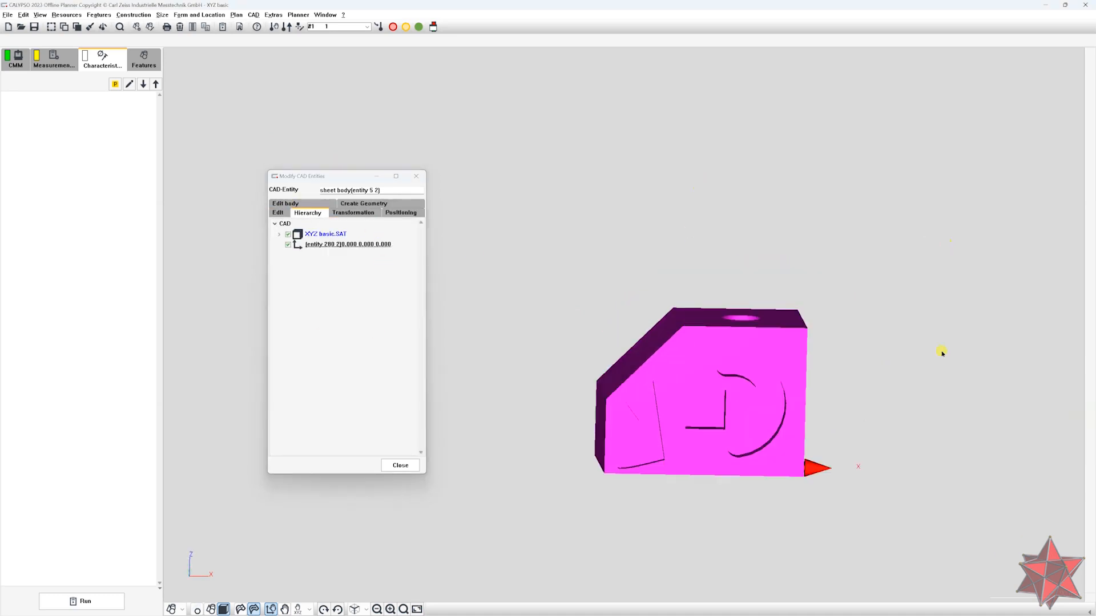
left_click(274, 234)
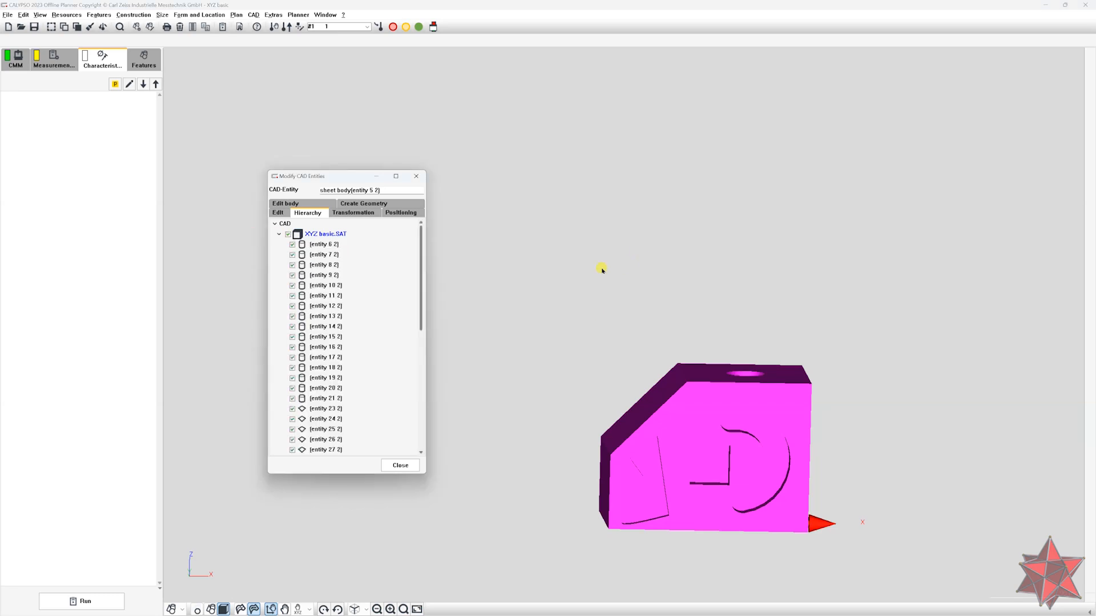
scroll(384, 384, "down", 3)
scroll(388, 395, "down", 5)
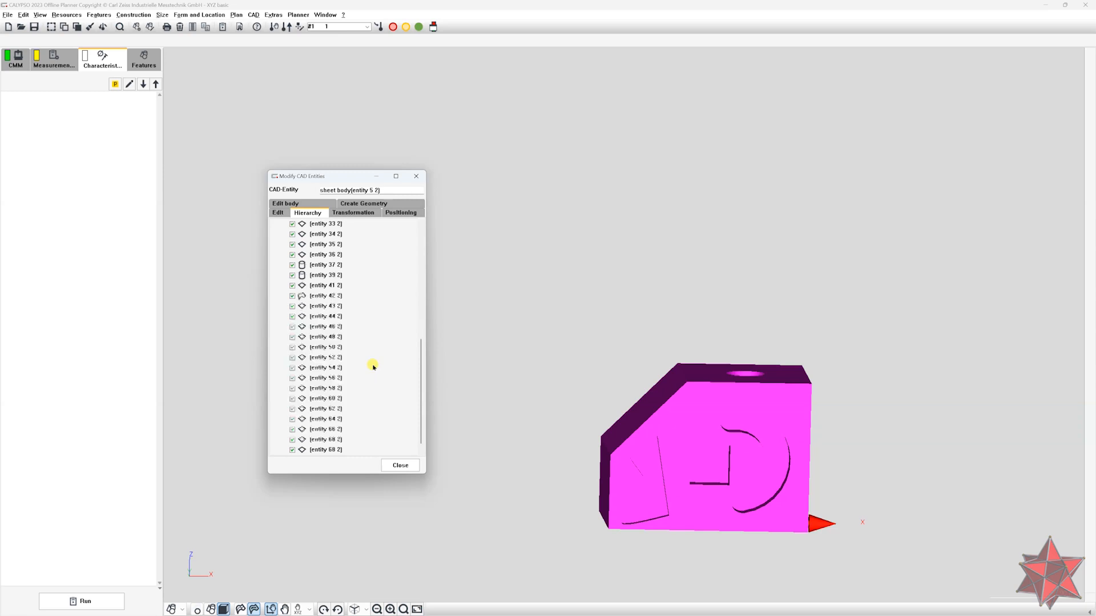
Select entities 44, 41, 37 and 36 one after another in the hierarchy to locate their faces on the model.
left_click(371, 383)
left_click(304, 356)
left_click(318, 314)
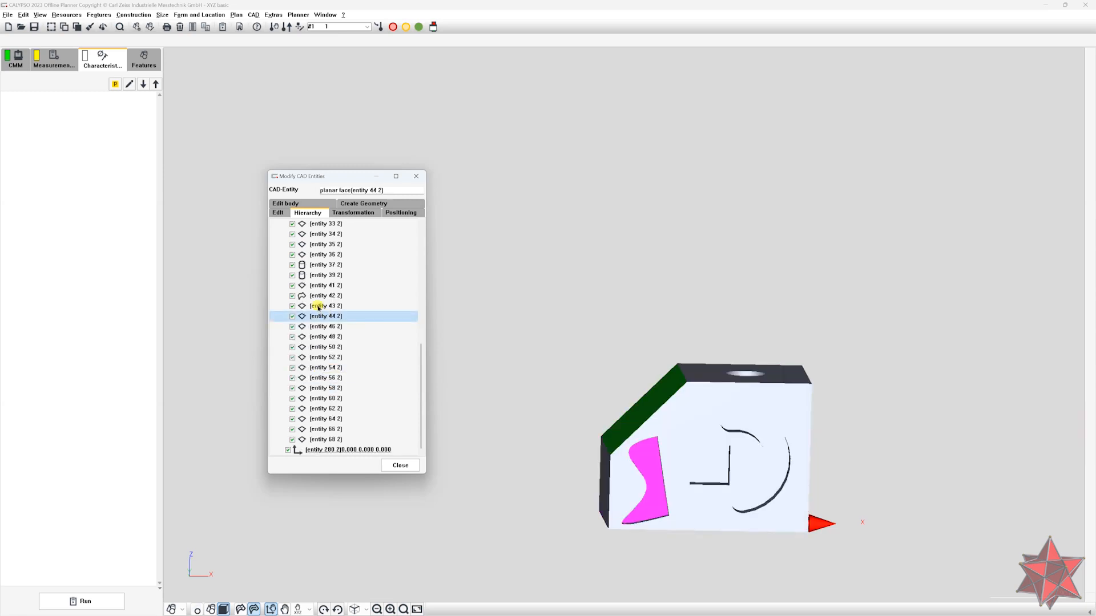
left_click(321, 286)
left_click(325, 267)
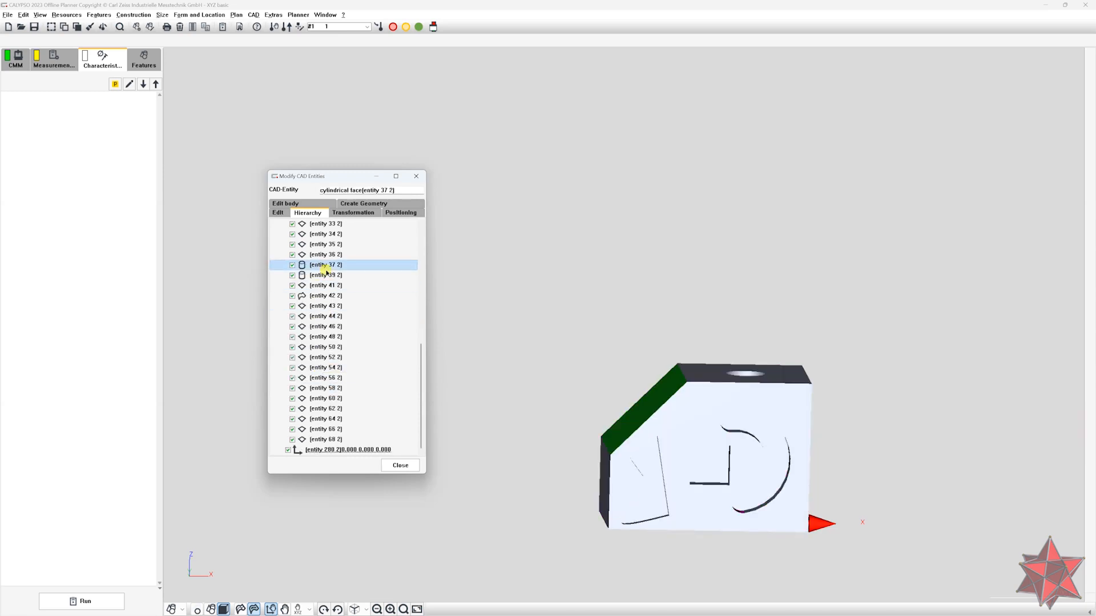
left_click(326, 257)
Check the actions available for planar face entity 36 and collapse the XYZ basic.SAT hierarchy.
middle_click_drag(625, 333, 405, 295)
scroll(353, 357, "up", 2)
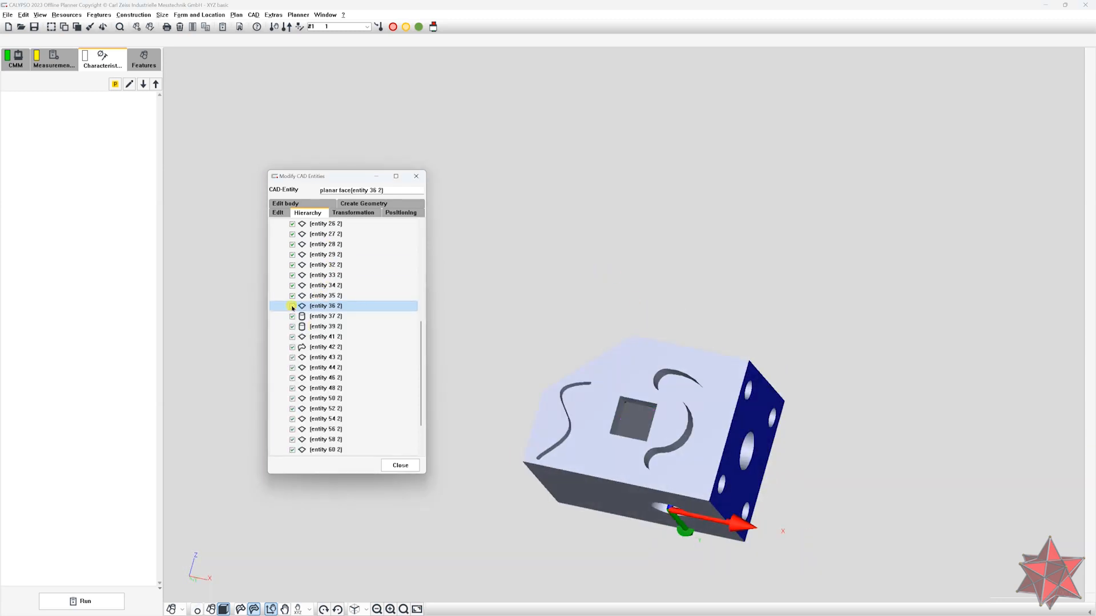
right_click(307, 308)
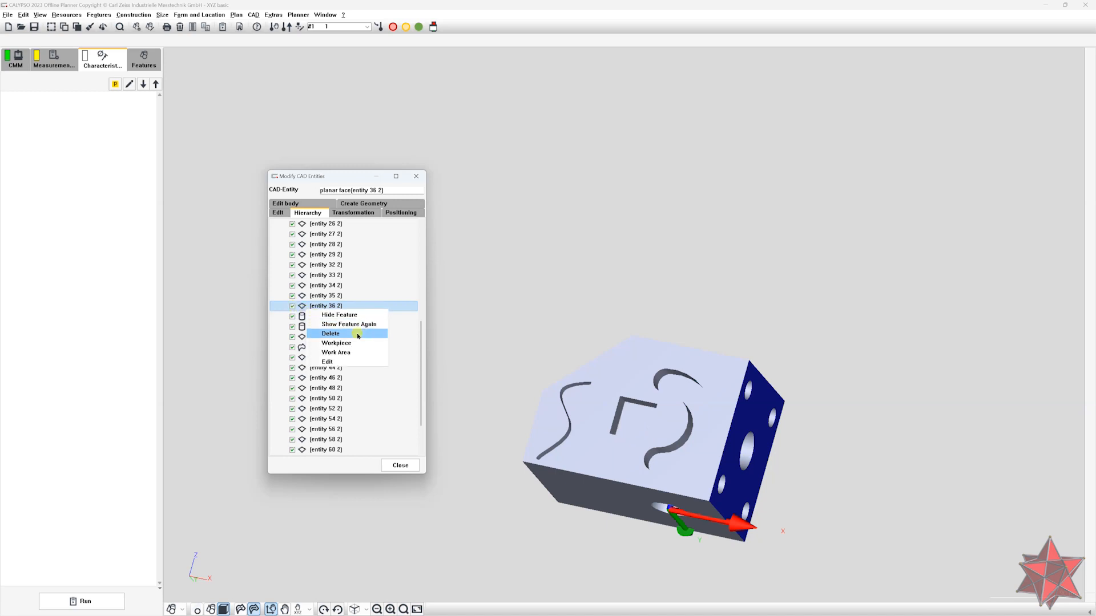
left_click(449, 485)
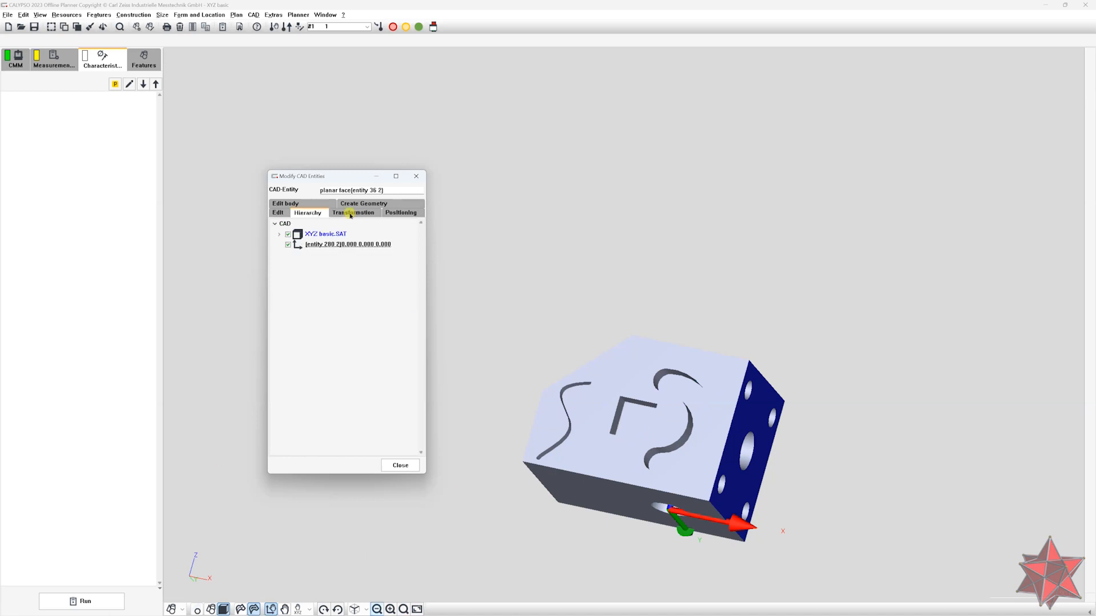
Open the transformation settings and examine the active alignment choices and the X, Y and Z shift and rotation options.
left_click(351, 214)
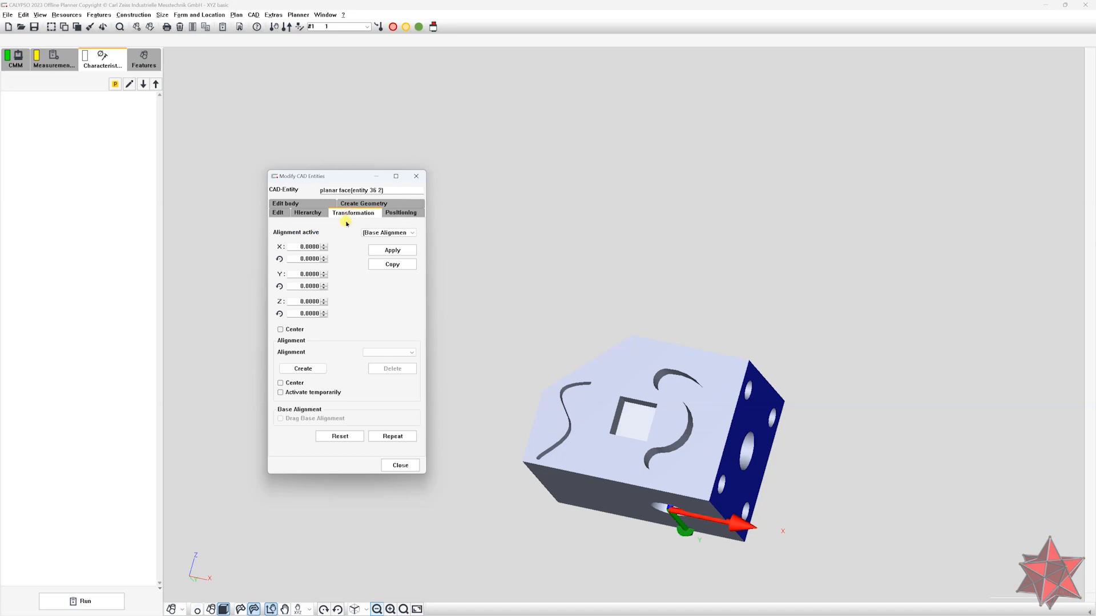
left_click_drag(664, 280, 590, 343)
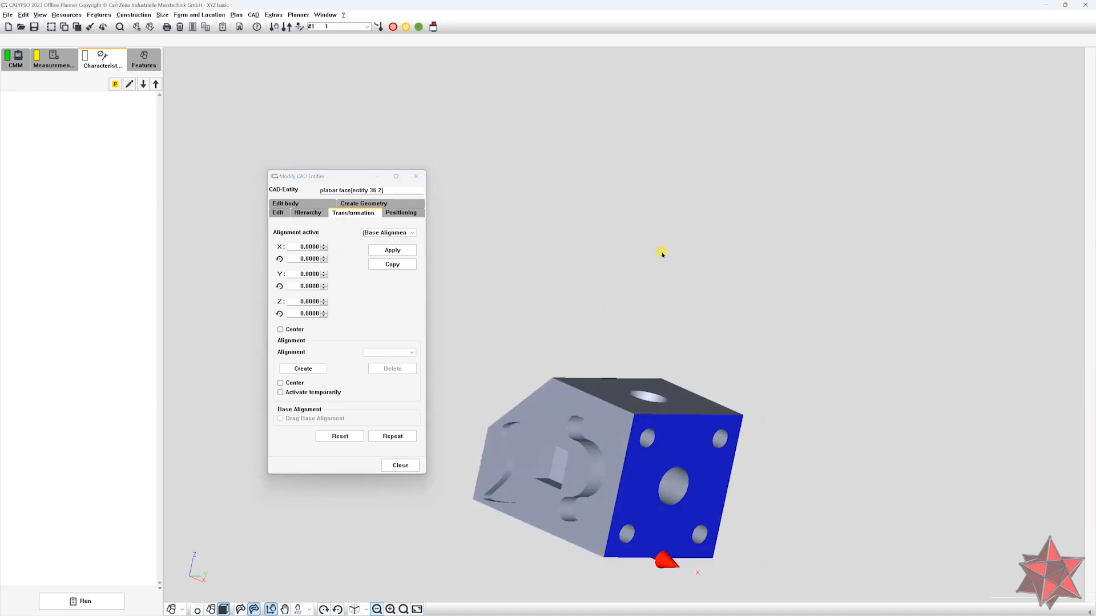
right_click_drag(660, 252, 850, 183)
left_click_drag(716, 330, 747, 239)
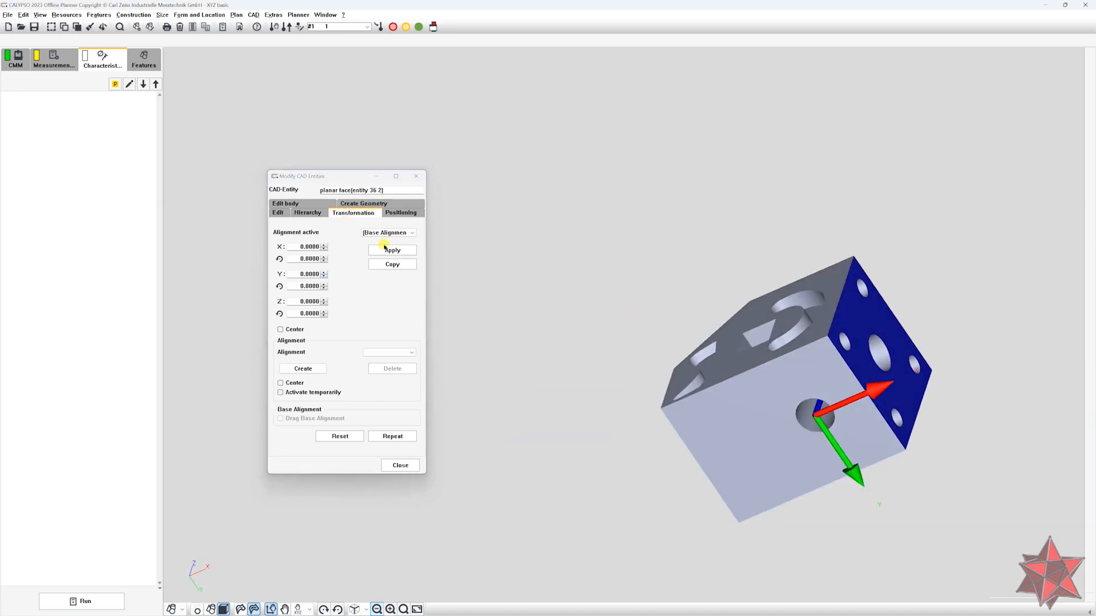
left_click(381, 233)
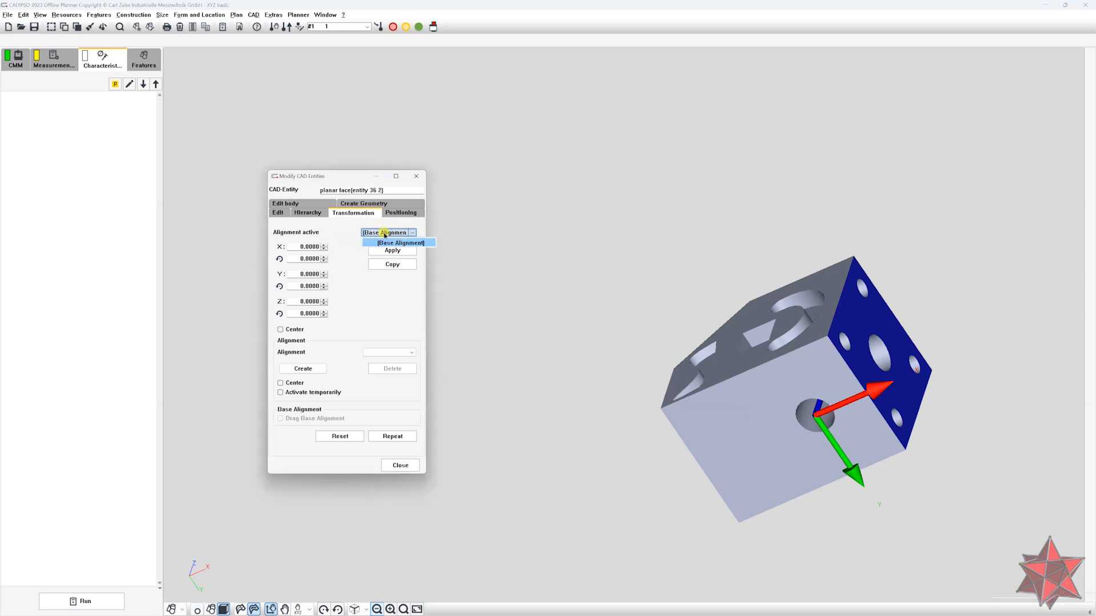
left_click(389, 234)
middle_click_drag(655, 289, 702, 300)
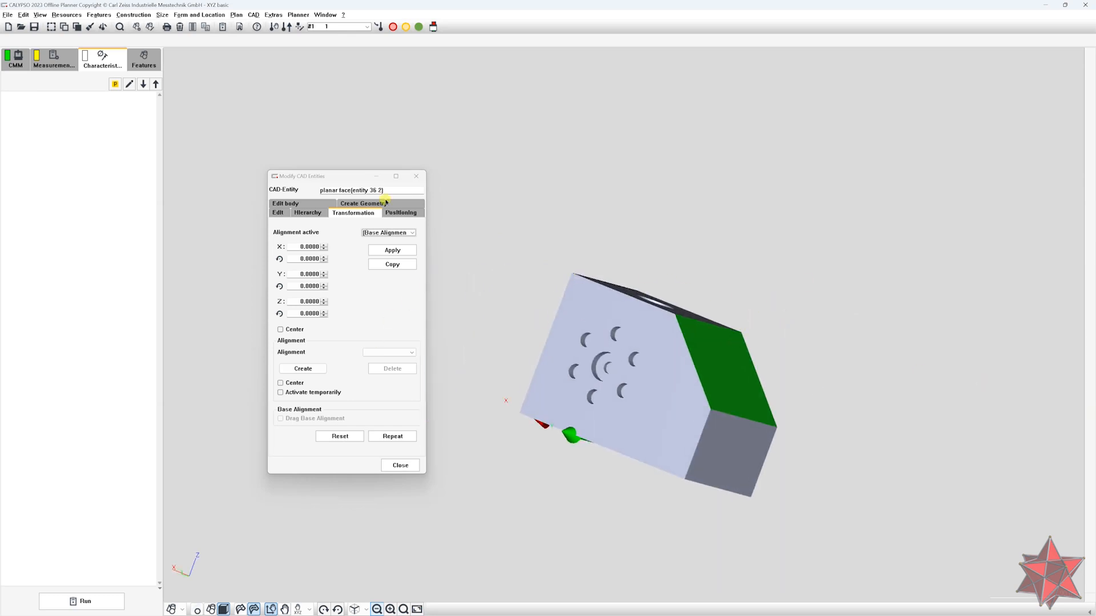
Open the positioning settings and examine the translation, rotation and positioning options in relation to the part's axes.
middle_click_drag(587, 213, 500, 452)
left_click(402, 213)
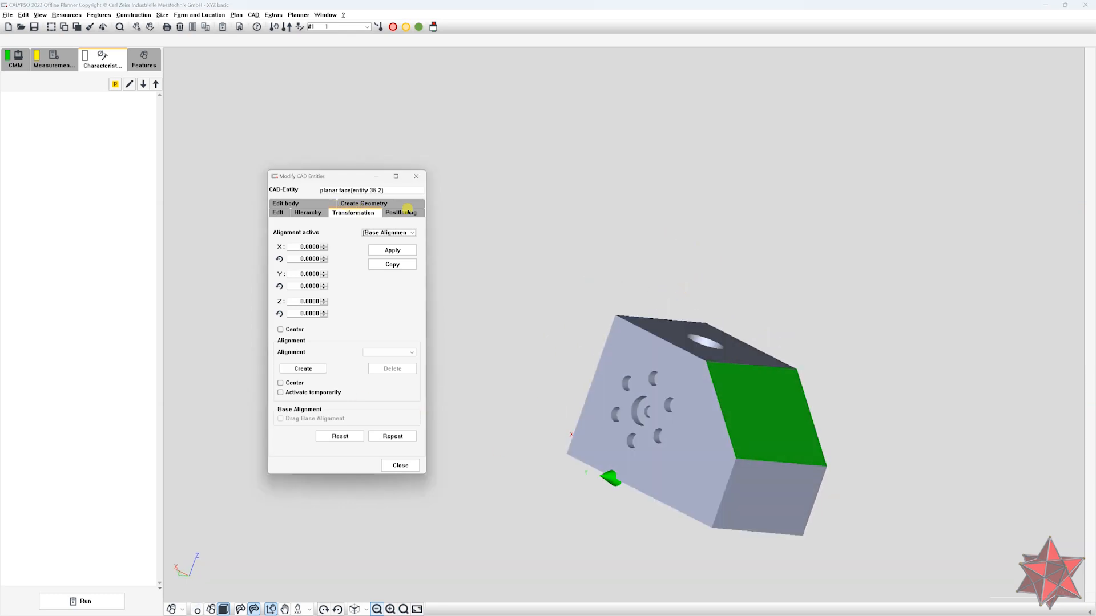
middle_click_drag(633, 269, 714, 396)
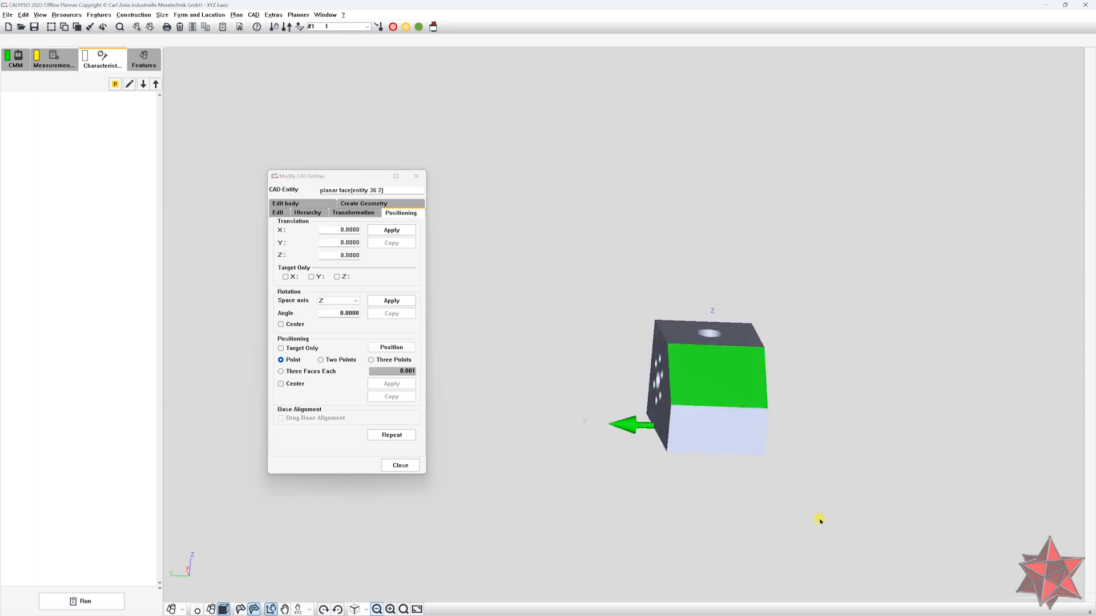
middle_click_drag(863, 260, 785, 314)
scroll(784, 314, "down", 3)
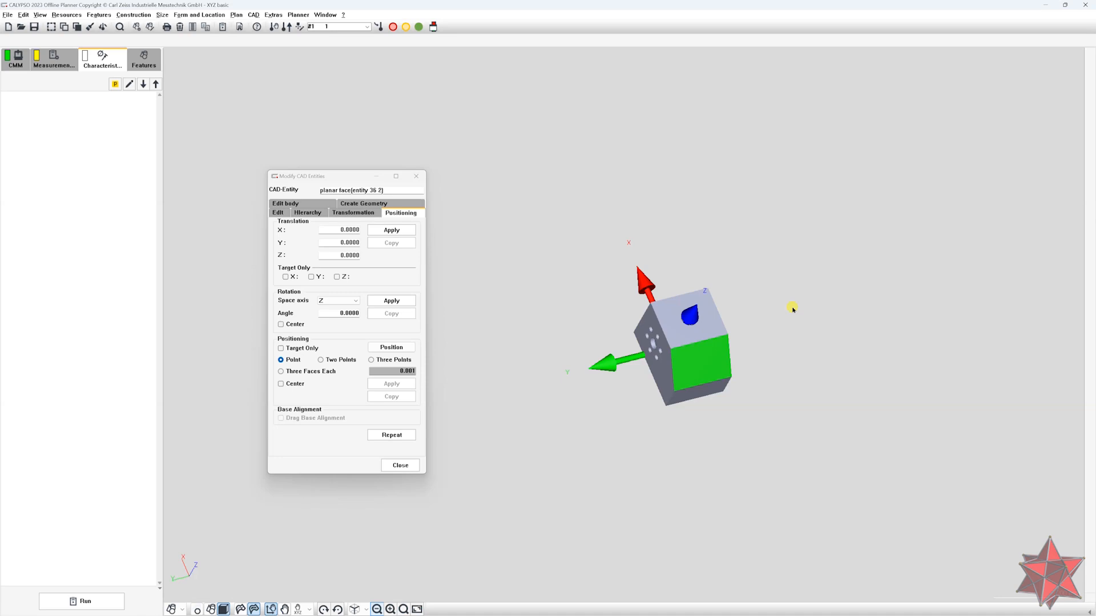
middle_click_drag(714, 326, 697, 258)
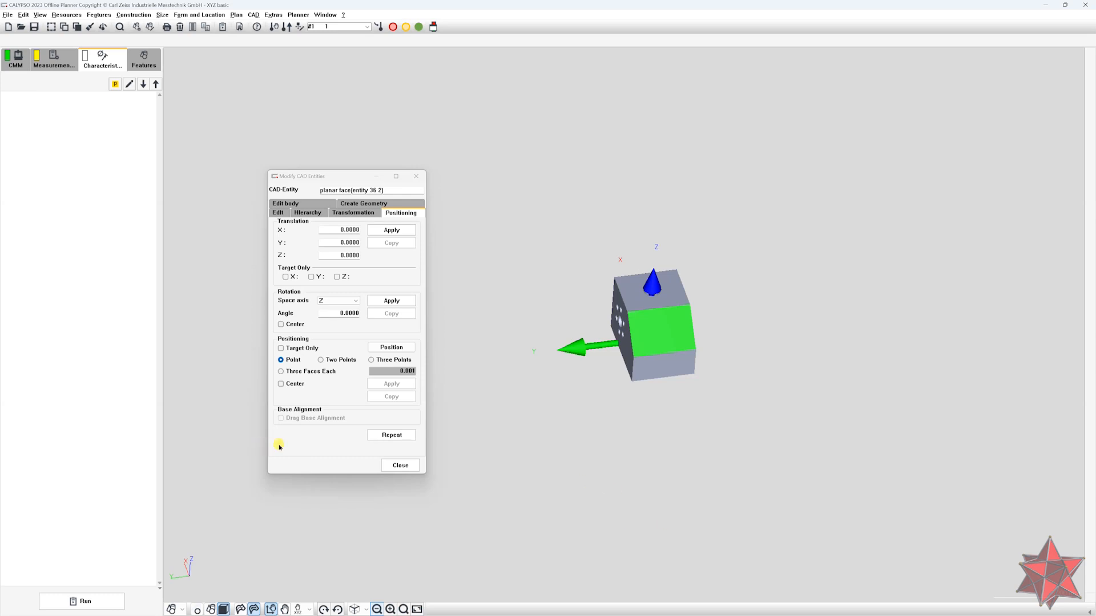
left_click_drag(736, 477, 527, 358)
left_click_drag(463, 425, 686, 465)
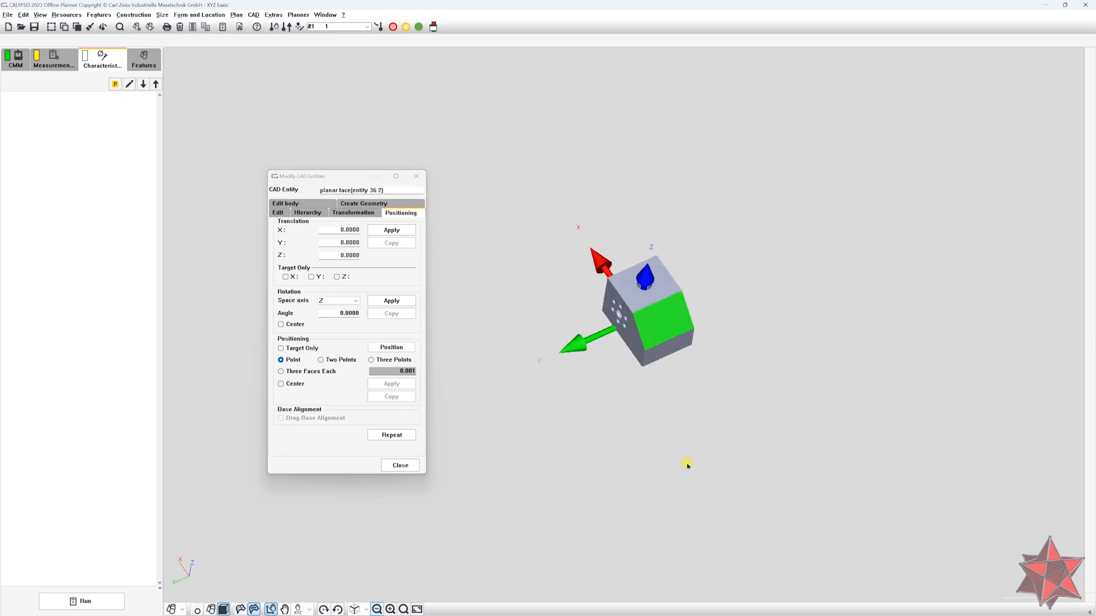
left_click_drag(799, 372, 573, 295)
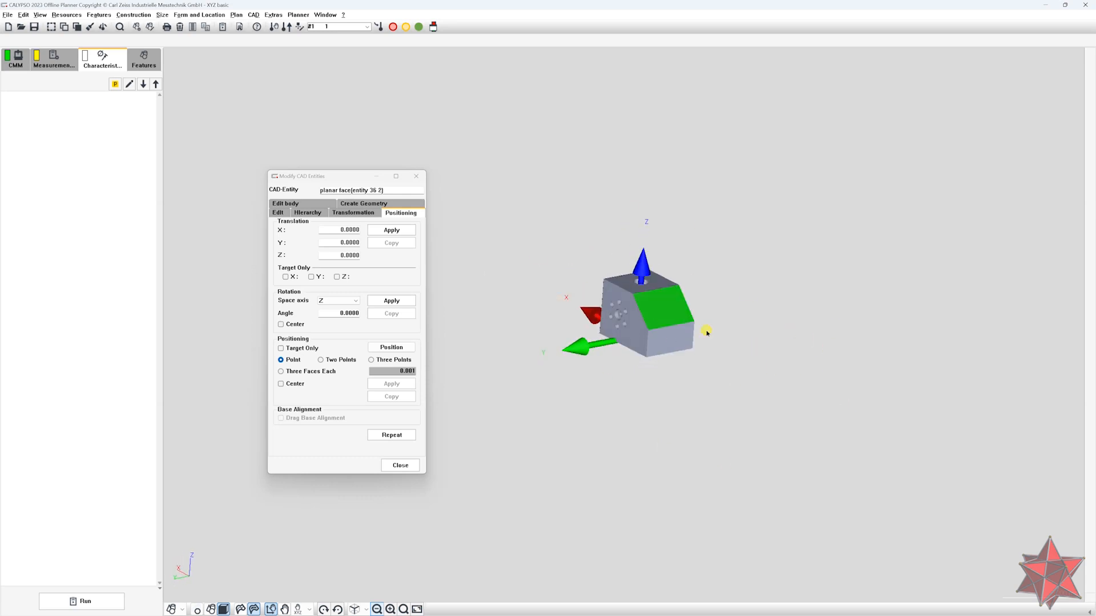
left_click_drag(768, 353, 779, 419)
left_click_drag(741, 252, 706, 380)
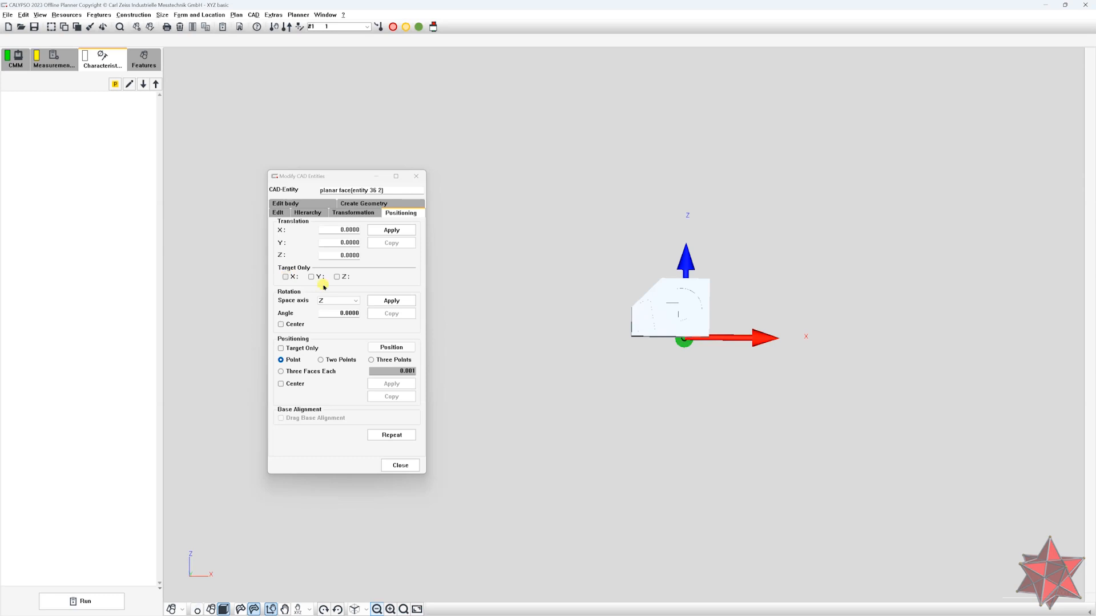
Select the part's entire sheet body and try to translate it along X with only the X target enabled.
left_click(666, 303)
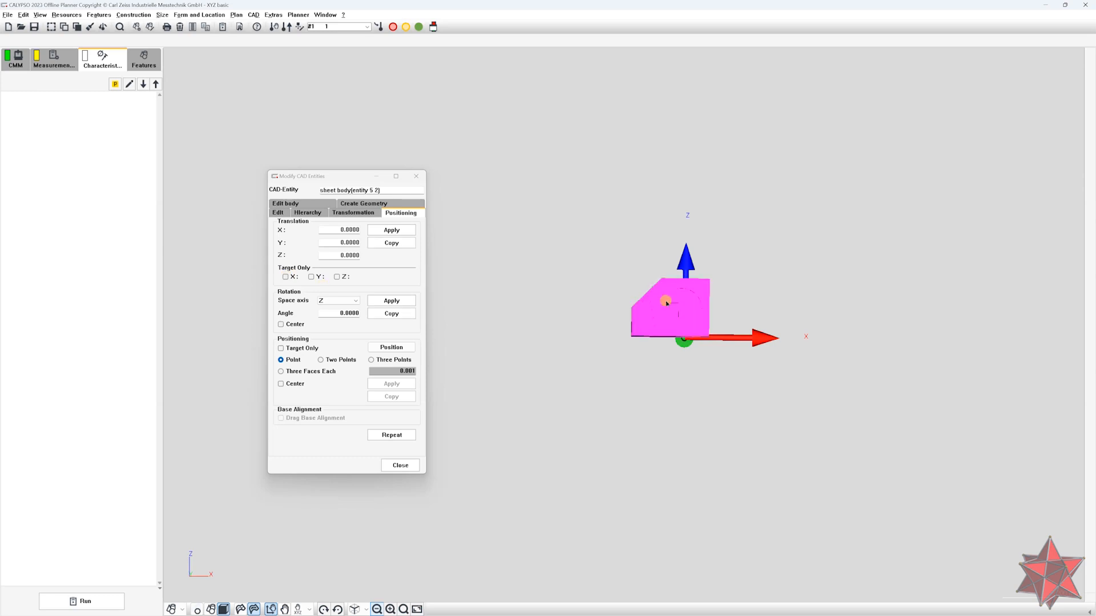
left_click(285, 277)
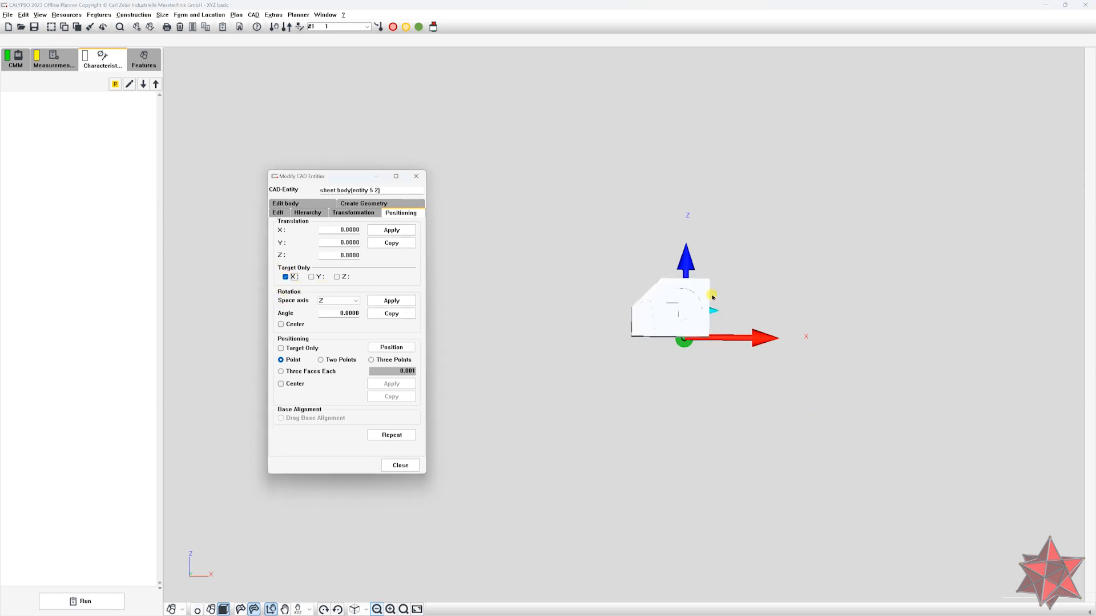
left_click_drag(710, 310, 963, 325)
left_click(392, 230)
left_click(285, 278)
Preview a translation of the sheet body by about -240 along Z with only the Z target enabled.
left_click(337, 277)
mouse_move(738, 311)
middle_mouse_down()
mouse_move(759, 344)
mouse_move(738, 319)
middle_mouse_up()
right_click_drag(741, 320, 740, 328)
left_click_drag(740, 329, 738, 432)
left_click(334, 261)
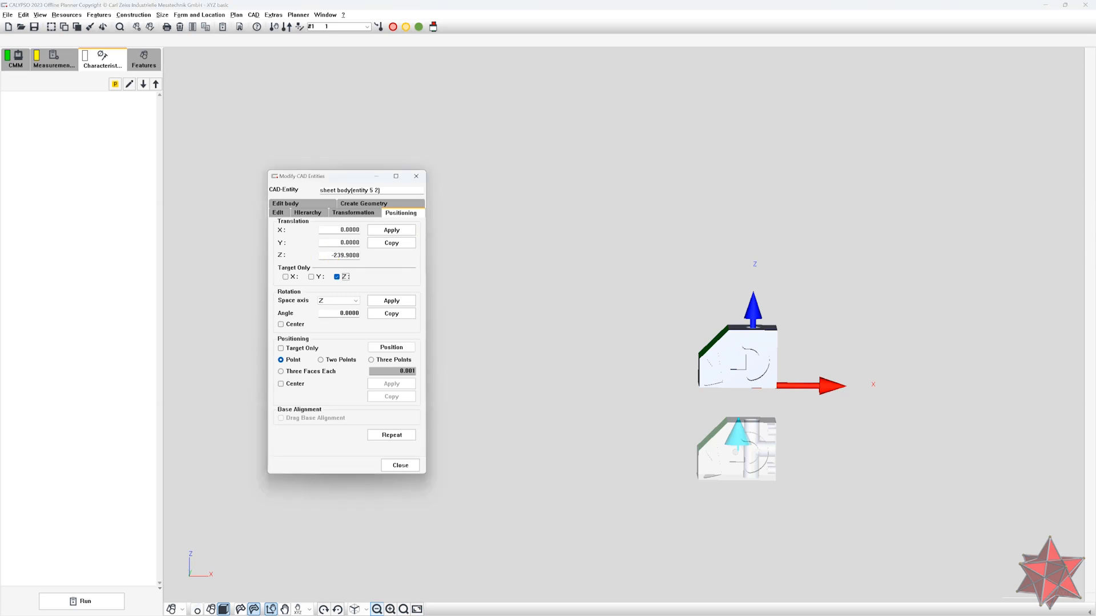
left_click_drag(334, 257, 362, 256)
middle_click_drag(895, 419, 930, 410)
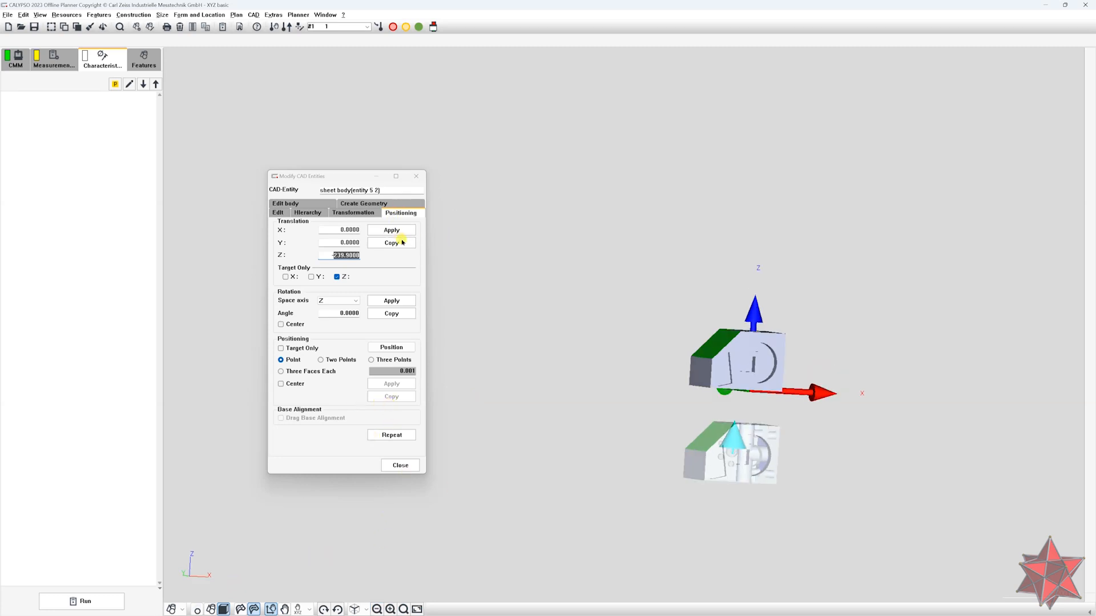
middle_click_drag(905, 337, 817, 335)
middle_click_drag(804, 436, 842, 425)
middle_click_drag(841, 387, 858, 410)
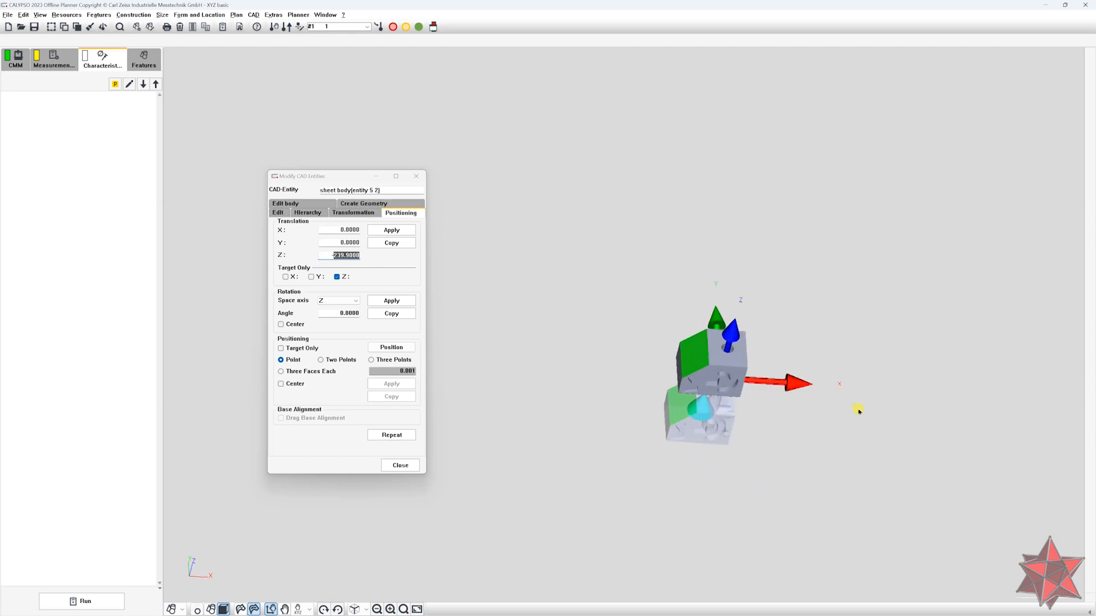
scroll(859, 410, "up", 3)
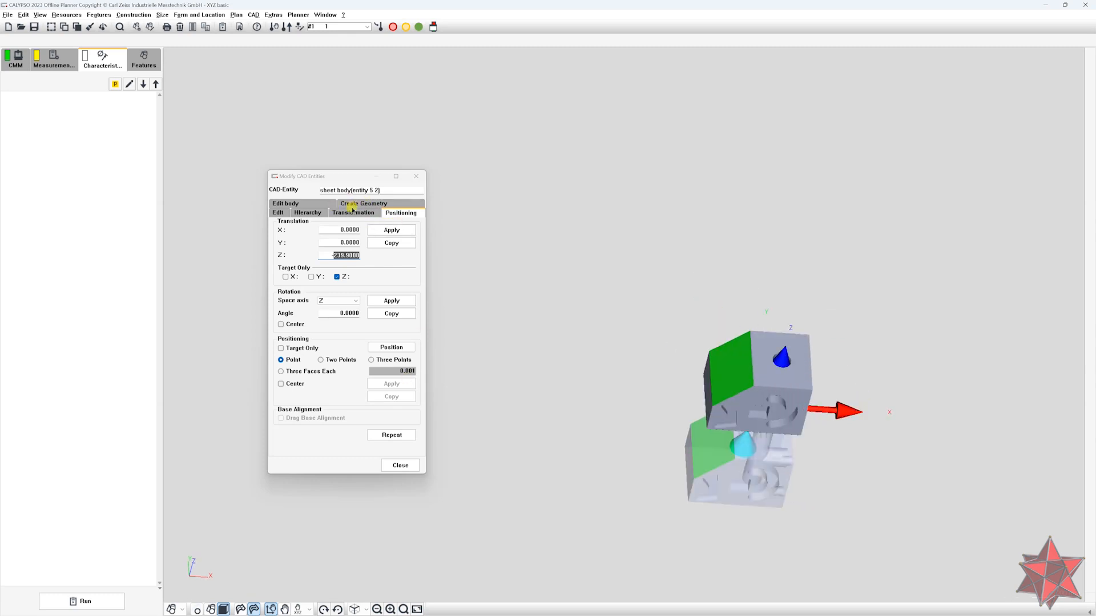
Open the geometry creation settings and examine the previewed cylinder's position and orientation relative to the part.
left_click(377, 204)
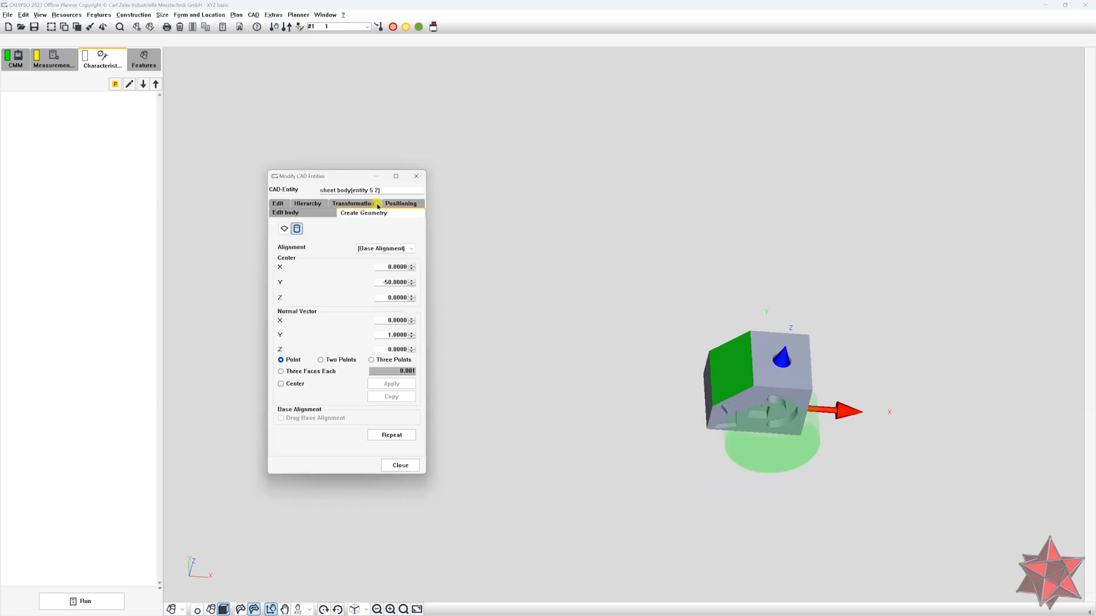
middle_click_drag(659, 274, 821, 262)
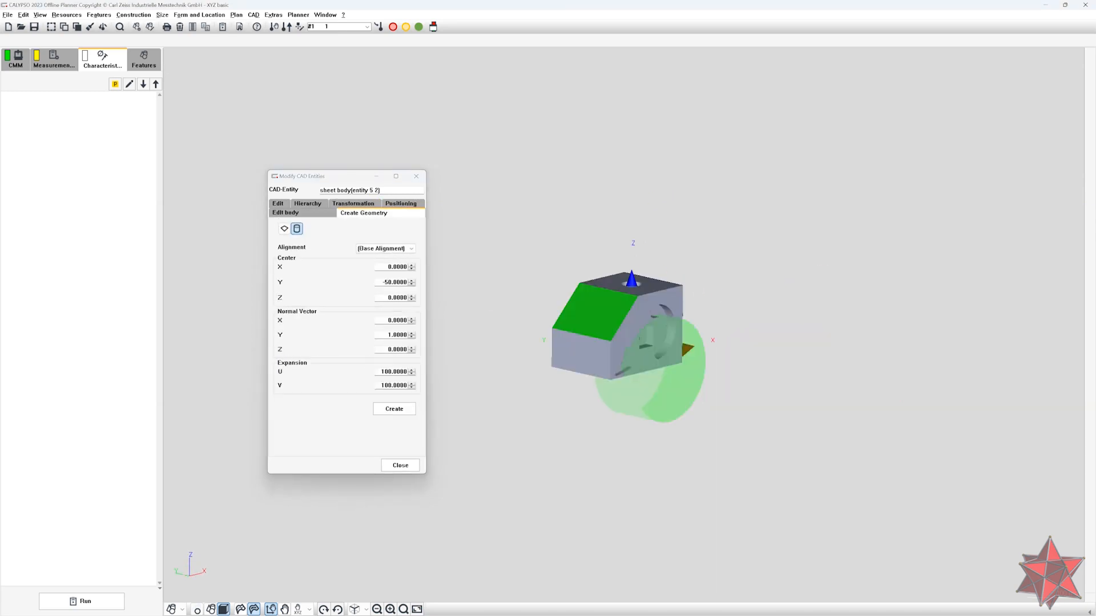
right_click_drag(818, 284, 856, 146)
scroll(775, 367, "up", 3)
right_click_drag(775, 366, 813, 522)
middle_click_drag(813, 522, 951, 452)
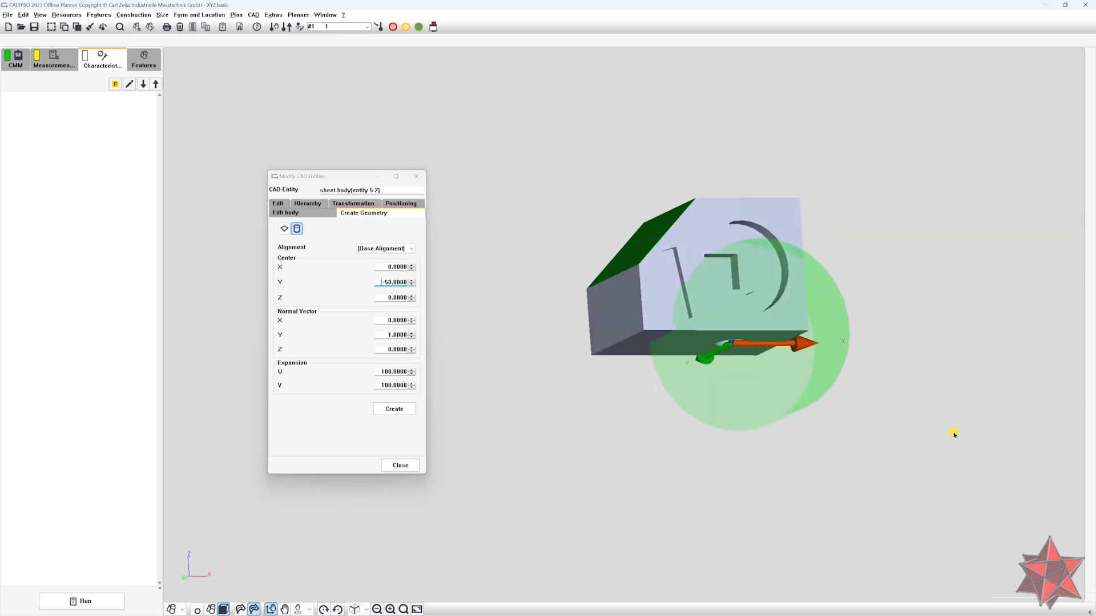
middle_click_drag(806, 317, 895, 362)
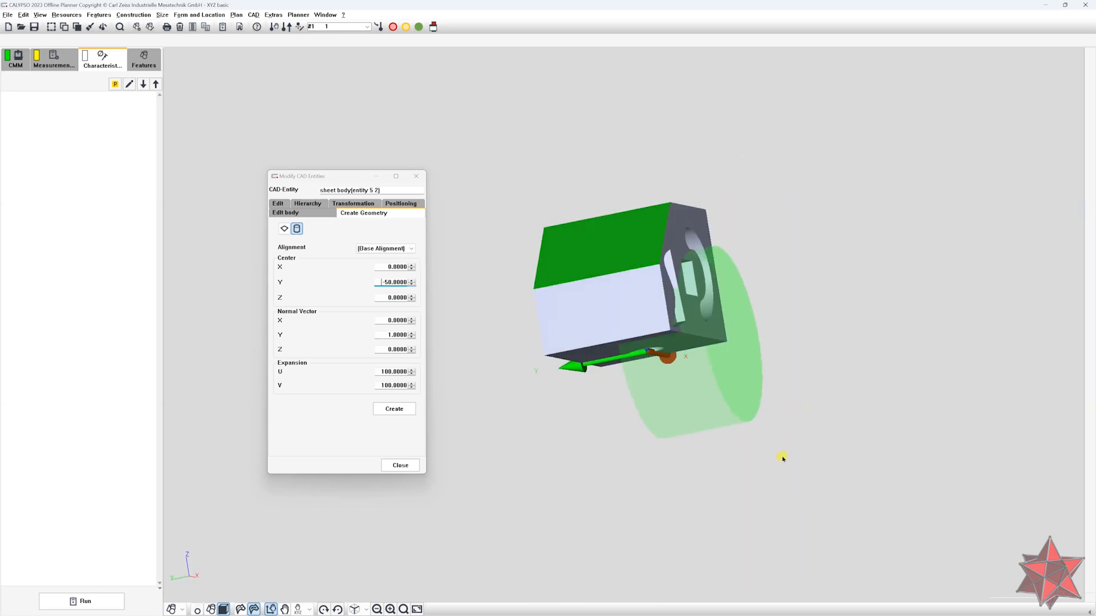
middle_click_drag(781, 417, 813, 419)
middle_click_drag(586, 254, 685, 291)
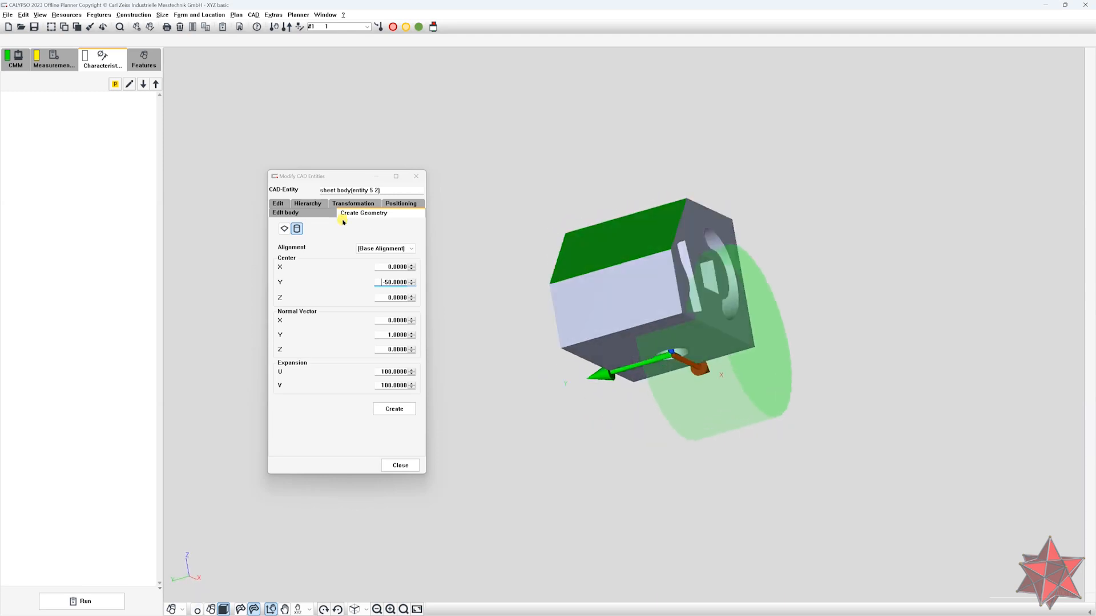
Choose a cylinder as the geometry to create and set its height to 200.
left_click(295, 229)
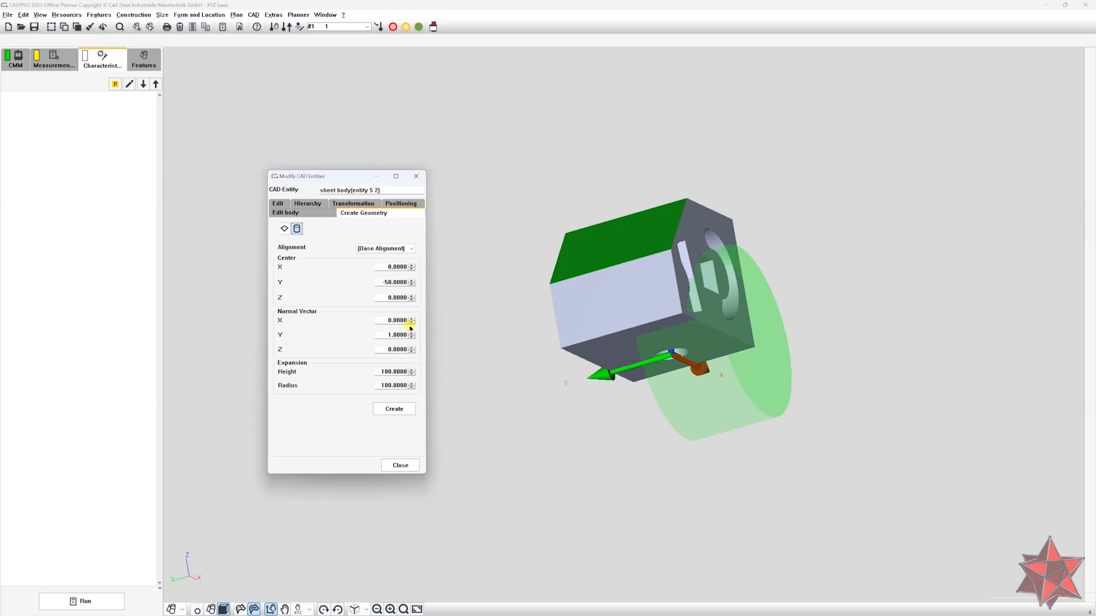
double_click(384, 377)
type("50.0")
key("Tab")
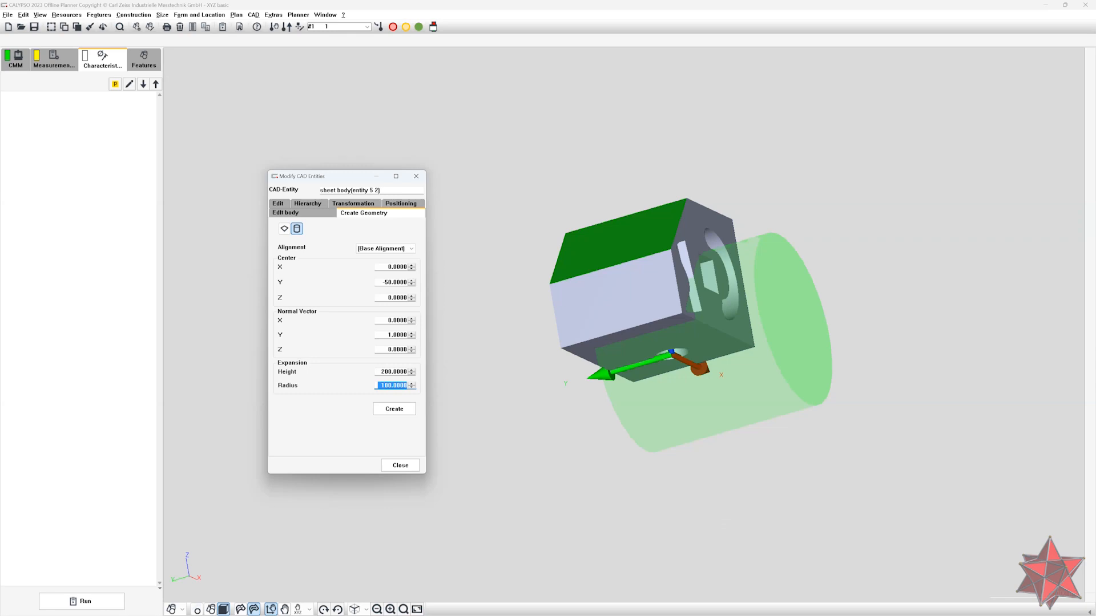
Orient the previewed cylinder along Z by setting its normal vector to 1 in Z and 0 in Y.
left_click_drag(684, 359, 681, 398)
left_click_drag(754, 318, 758, 274)
left_click(397, 349)
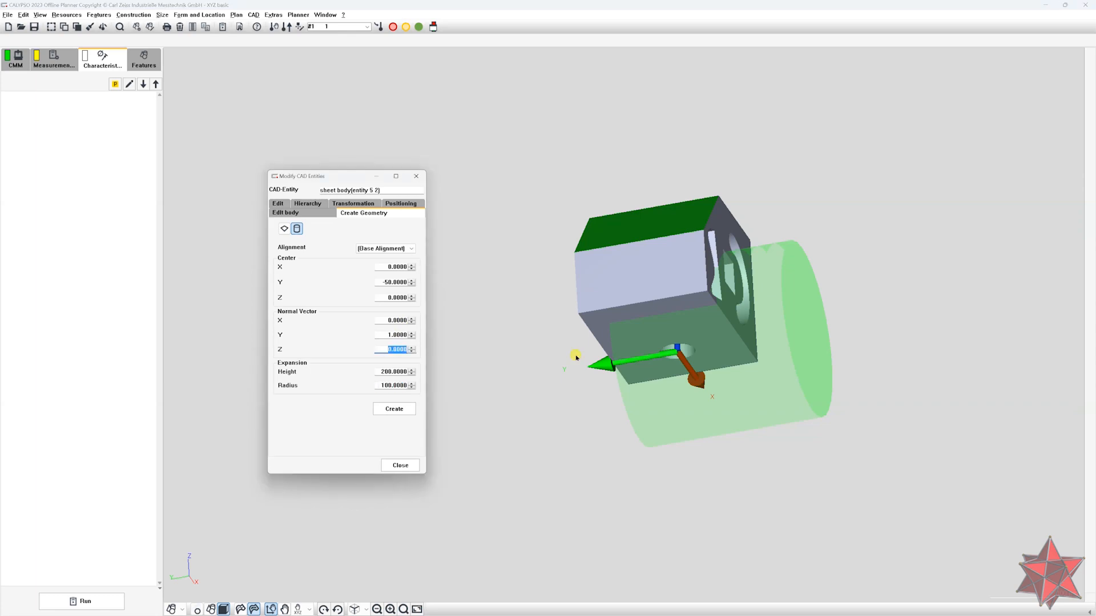
type("1")
key("shift+Tab")
type("0")
key("Tab")
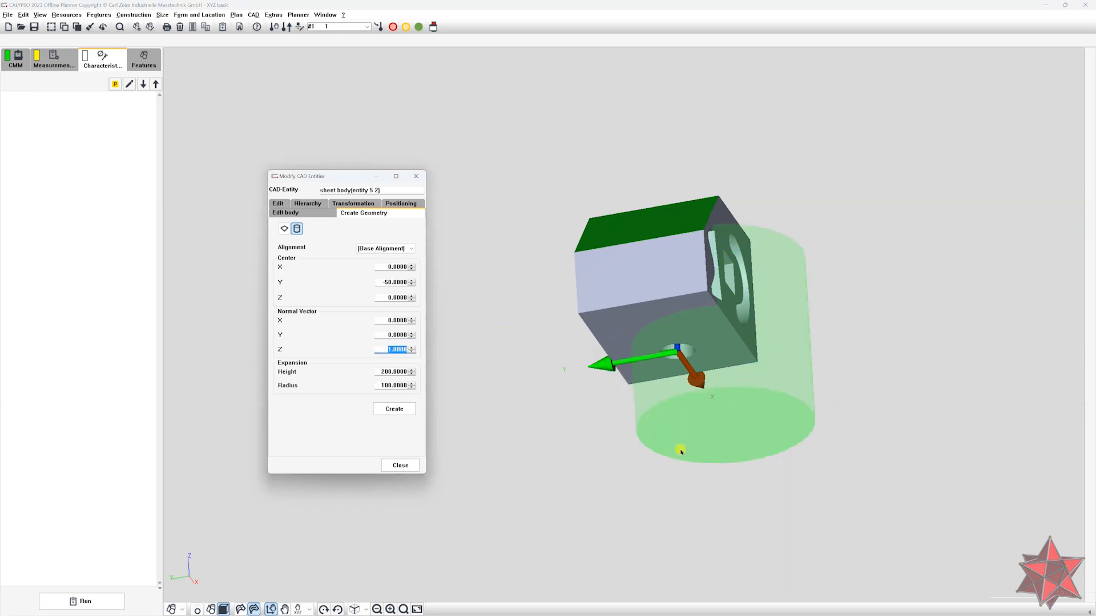
left_click_drag(682, 447, 841, 511)
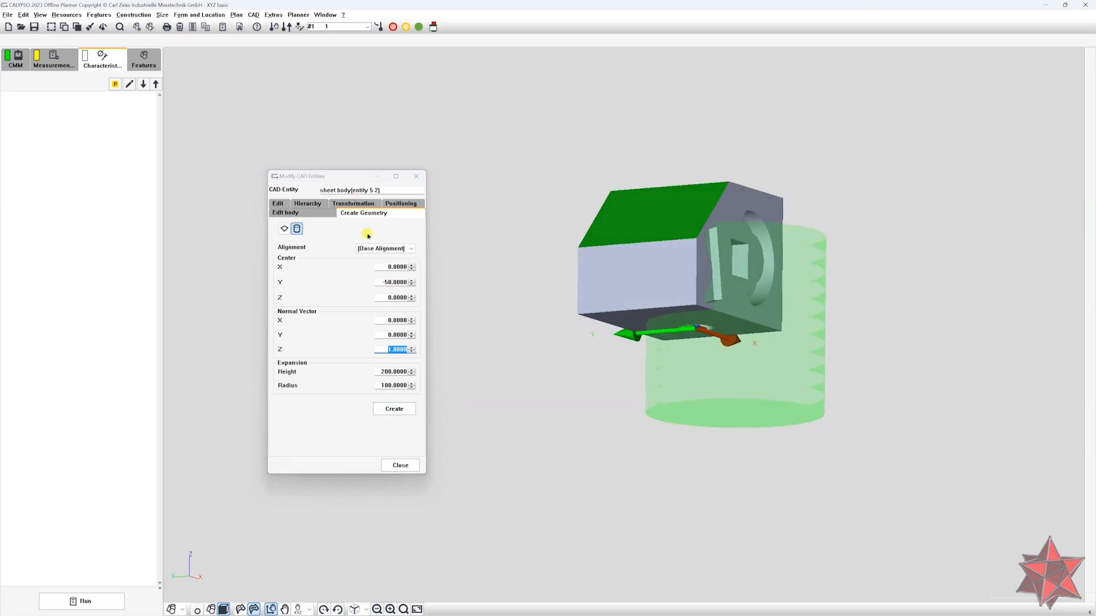
Try a center Y value of -100 for the previewed cylinder.
left_click_drag(381, 282, 540, 287)
type("-1")
key("Tab")
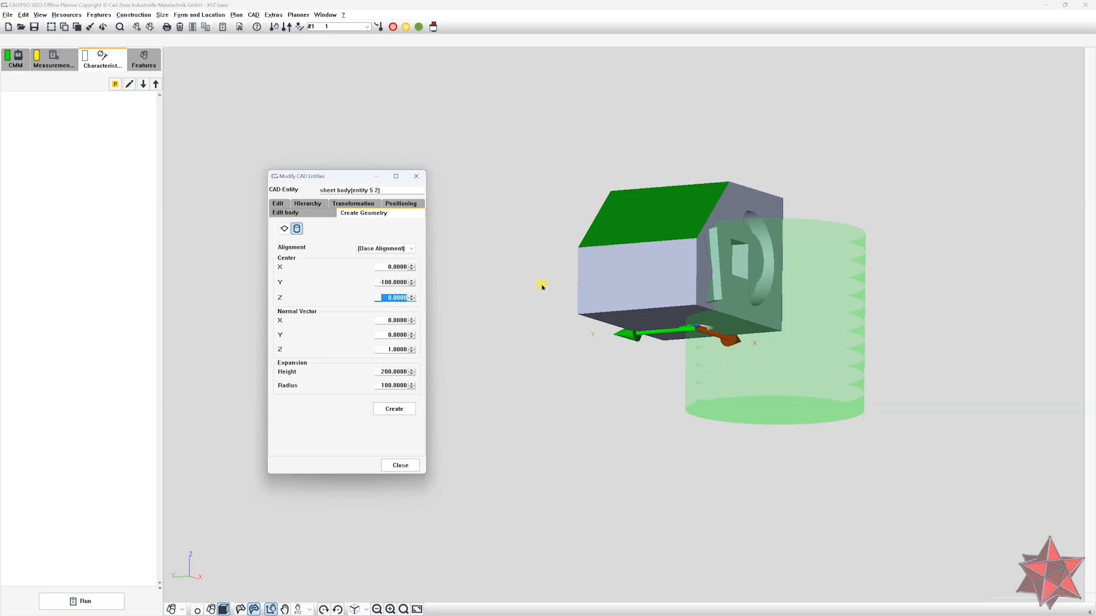
Set the cylinder's center to 0 in Y and -100 in Z.
key("shift+Tab")
type("0")
key("Tab")
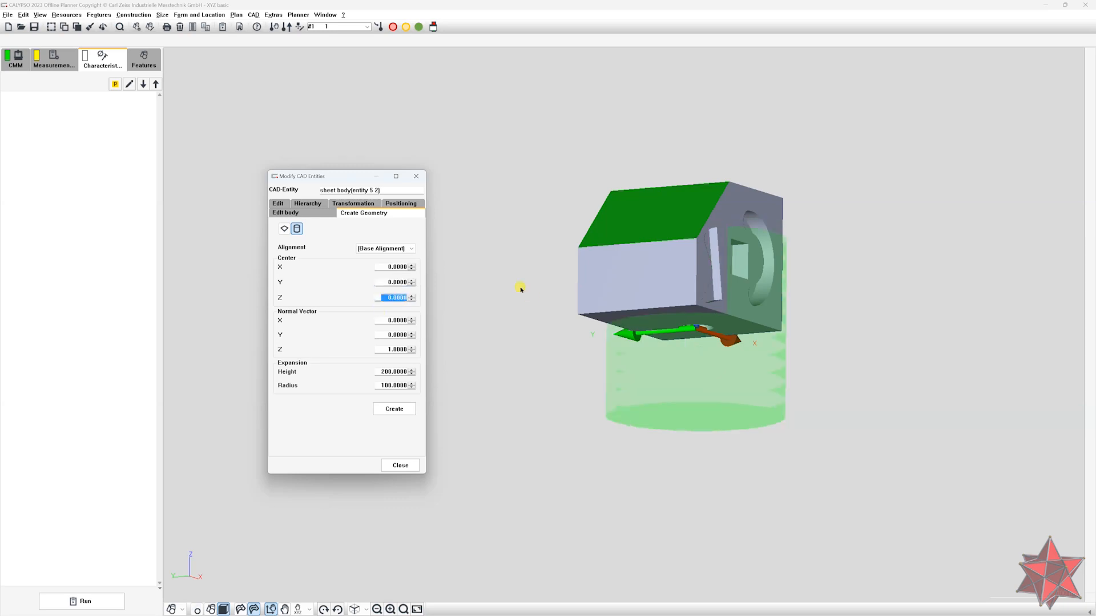
key("BackSpace")
key("Tab")
middle_click_drag(560, 291, 695, 369)
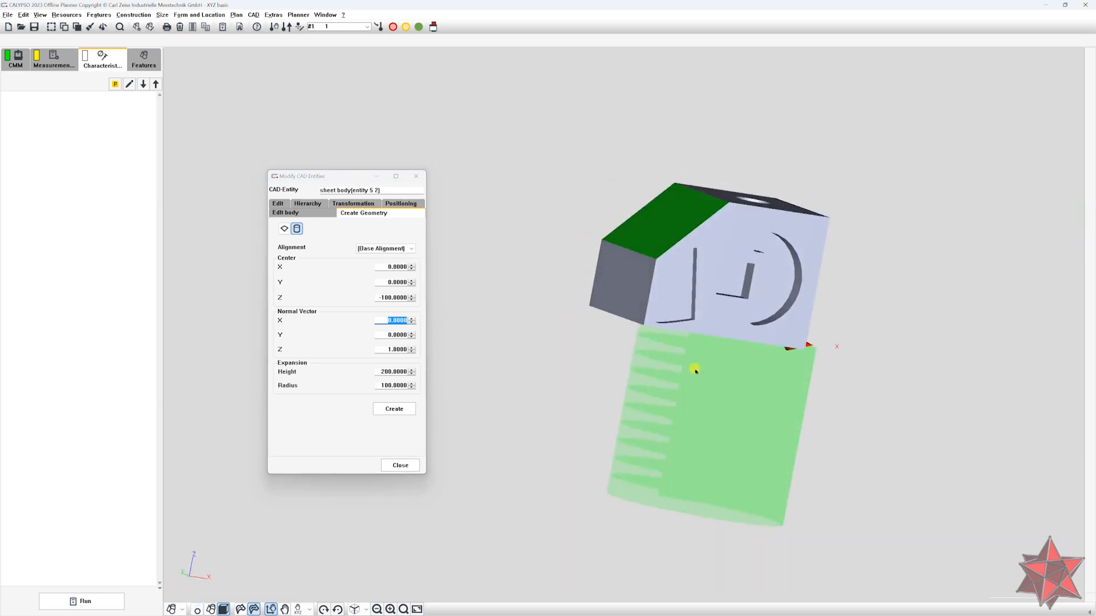
Create the previewed cylinder, examine its placement relative to the part from several sides, and finish modifying CAD entities.
left_click(389, 406)
mouse_move(758, 453)
middle_mouse_down()
mouse_move(714, 384)
mouse_move(814, 472)
mouse_move(807, 420)
mouse_move(849, 371)
mouse_move(934, 367)
mouse_move(584, 340)
mouse_move(783, 384)
mouse_move(817, 411)
mouse_move(610, 411)
middle_mouse_up()
middle_click_drag(723, 435, 610, 421)
left_click_drag(733, 377, 607, 439)
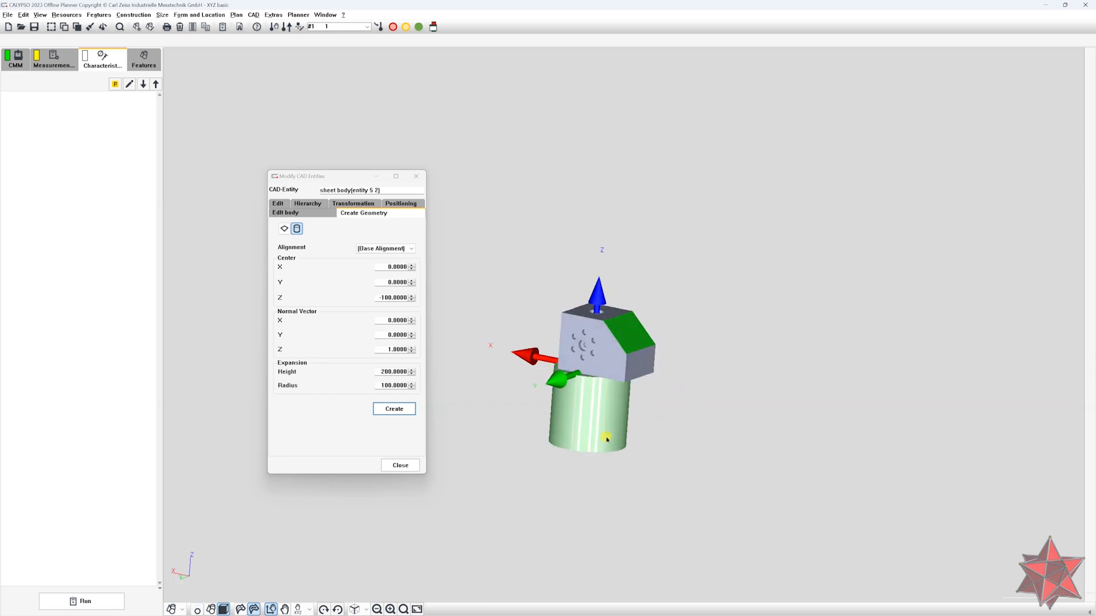
left_click_drag(675, 311, 459, 346)
left_click_drag(655, 402, 669, 375)
left_click_drag(540, 467, 747, 410)
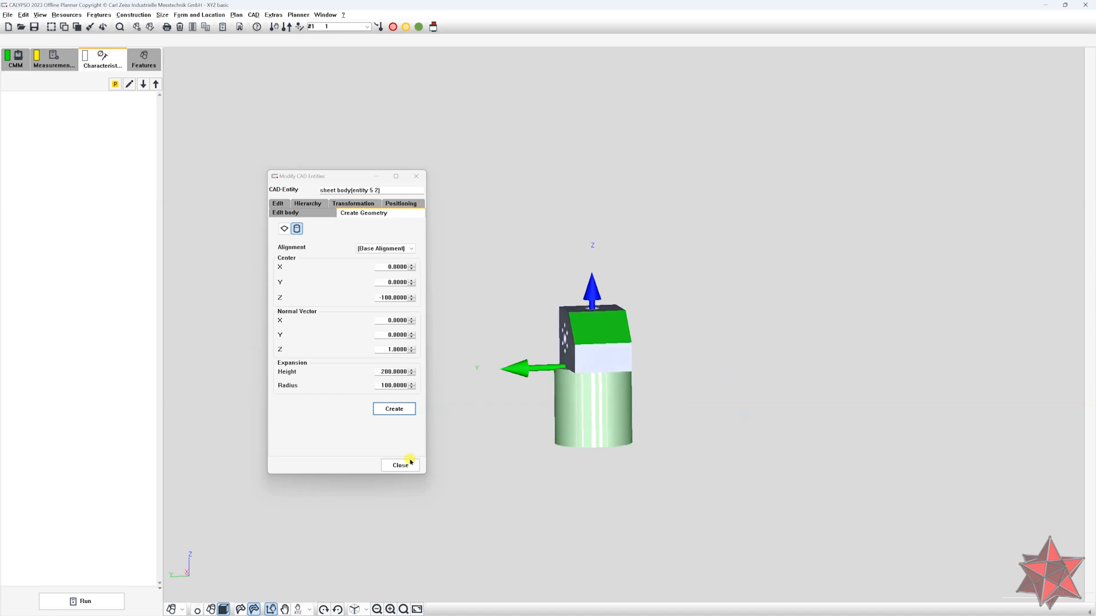
left_click_drag(743, 331, 573, 271)
right_click_drag(728, 392, 672, 425)
right_click_drag(620, 379, 674, 344)
right_click_drag(728, 393, 707, 390)
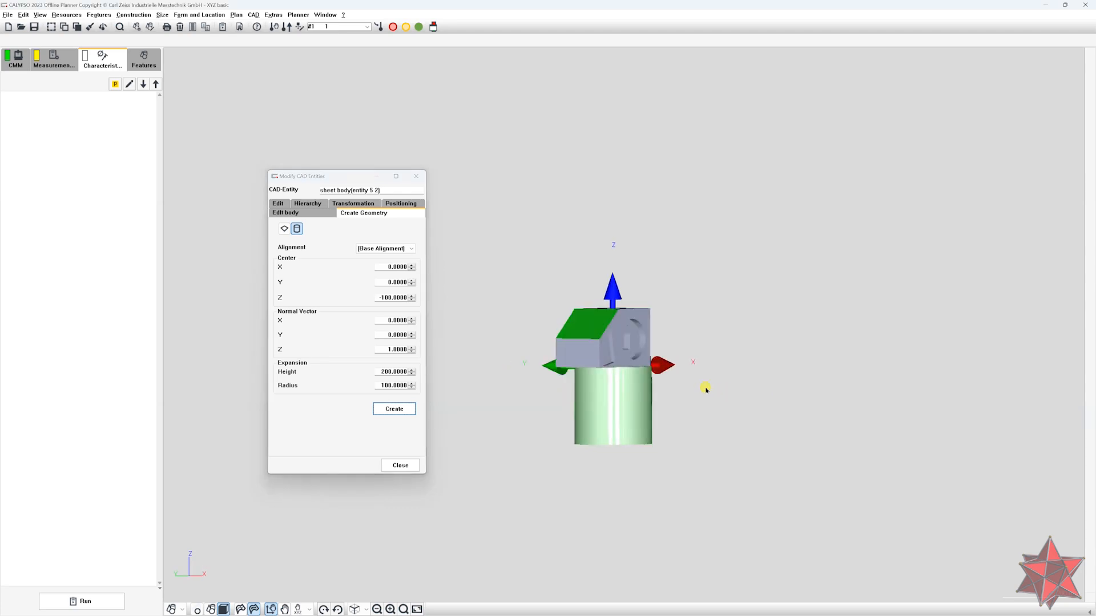
left_click(400, 465)
right_click_drag(827, 371, 790, 375)
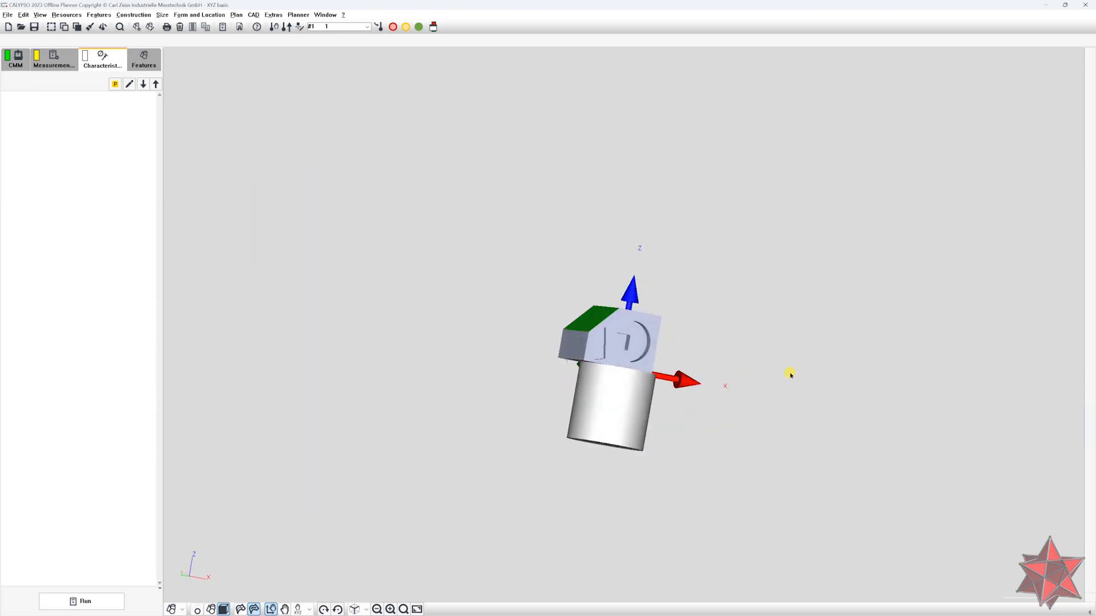
Reopen the CAD entity modification, select the whole solid body of the created cylinder and delete it.
left_click(250, 15)
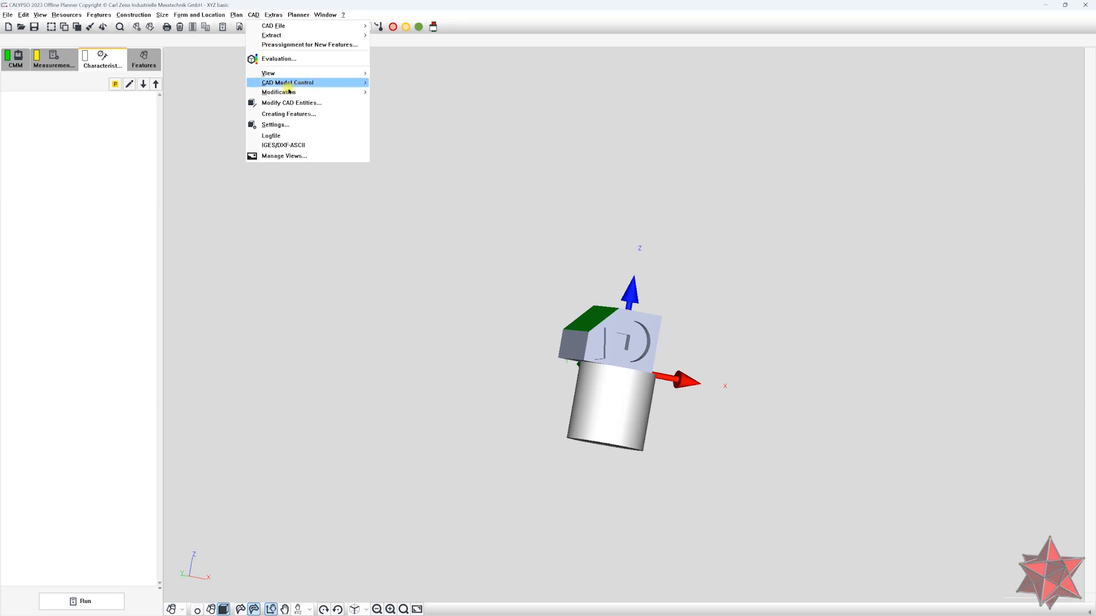
left_click(290, 102)
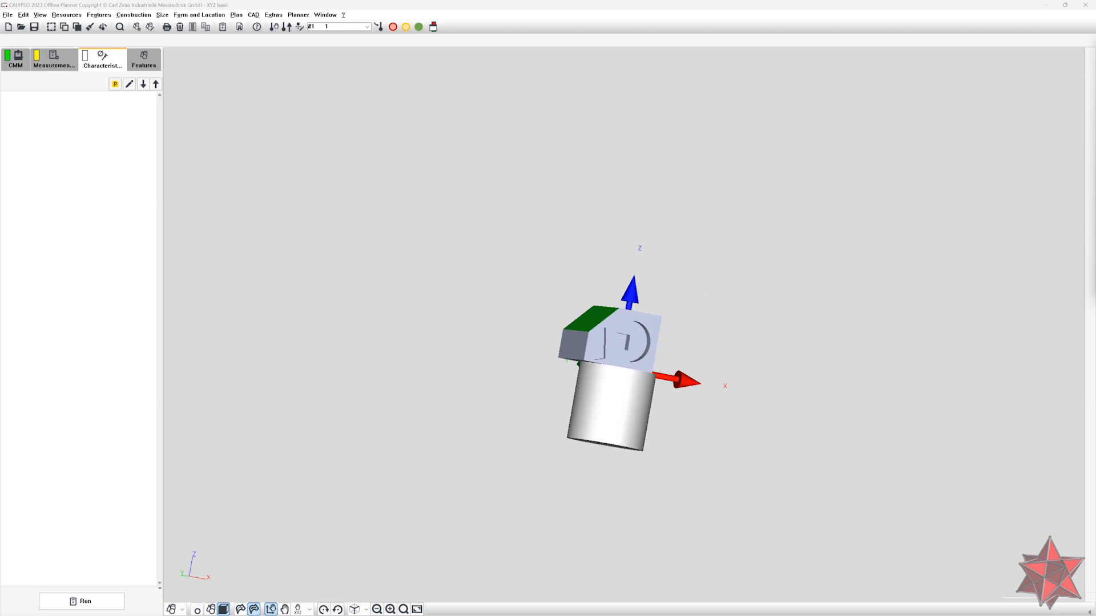
left_click(588, 387)
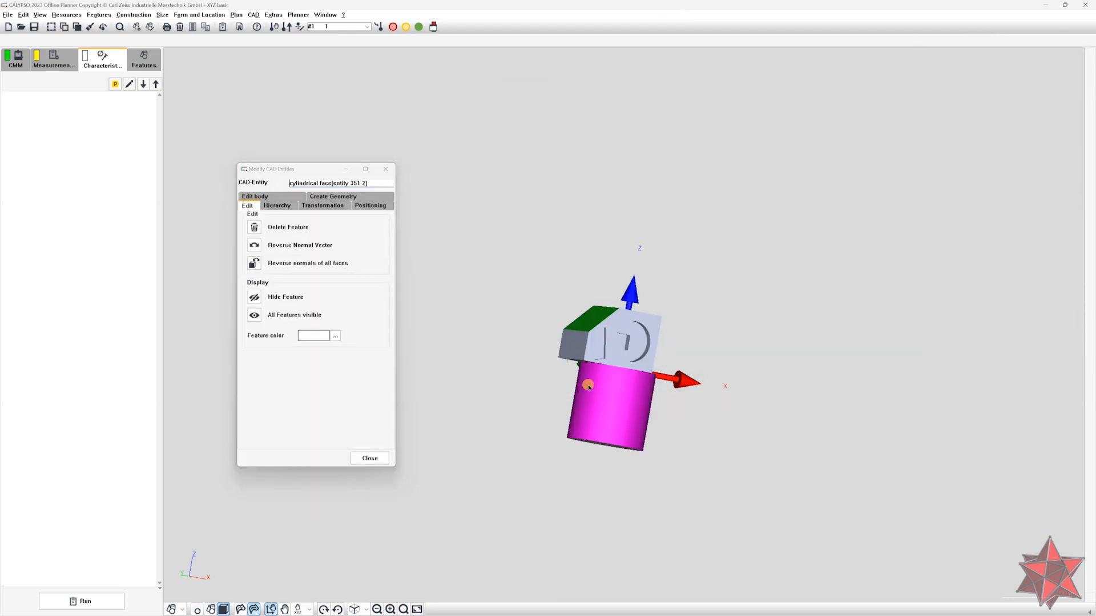
left_click_drag(588, 386, 614, 416)
left_click(614, 418)
left_click_drag(763, 428, 743, 384)
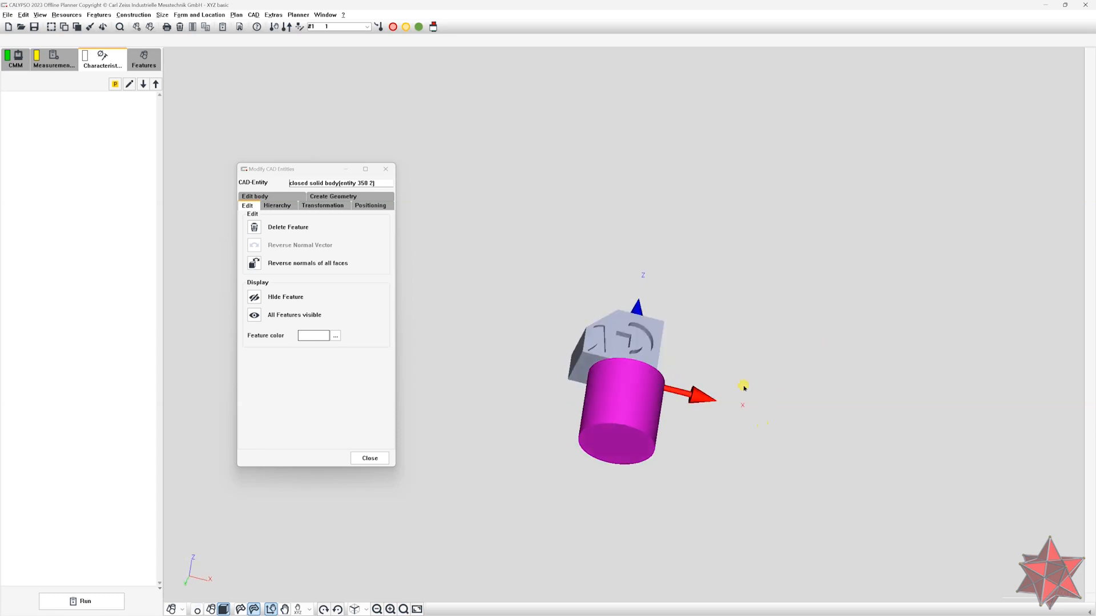
left_click(255, 228)
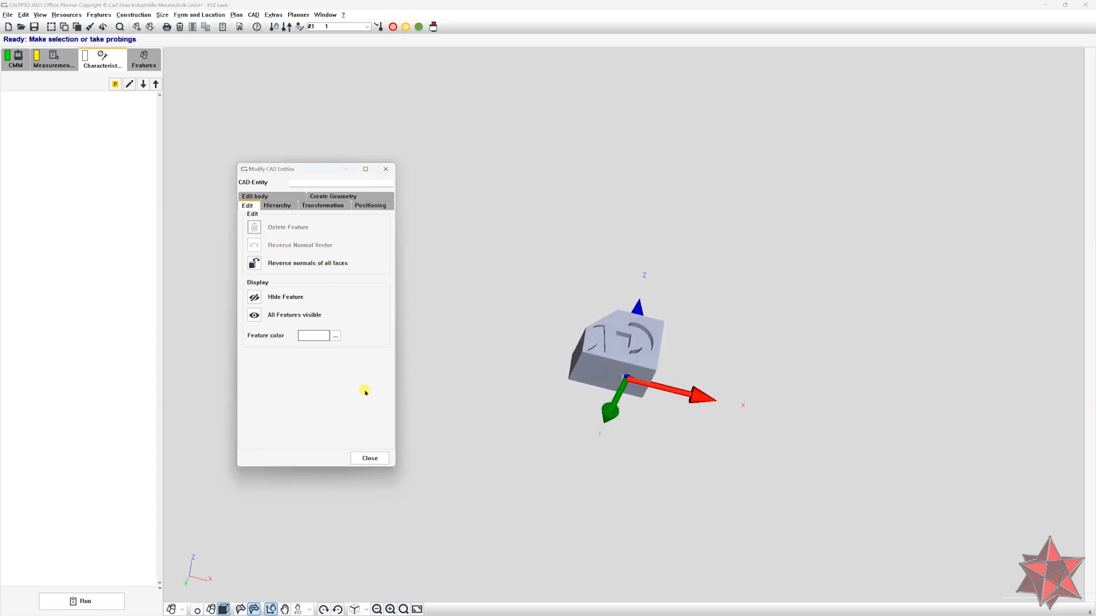
left_click(376, 459)
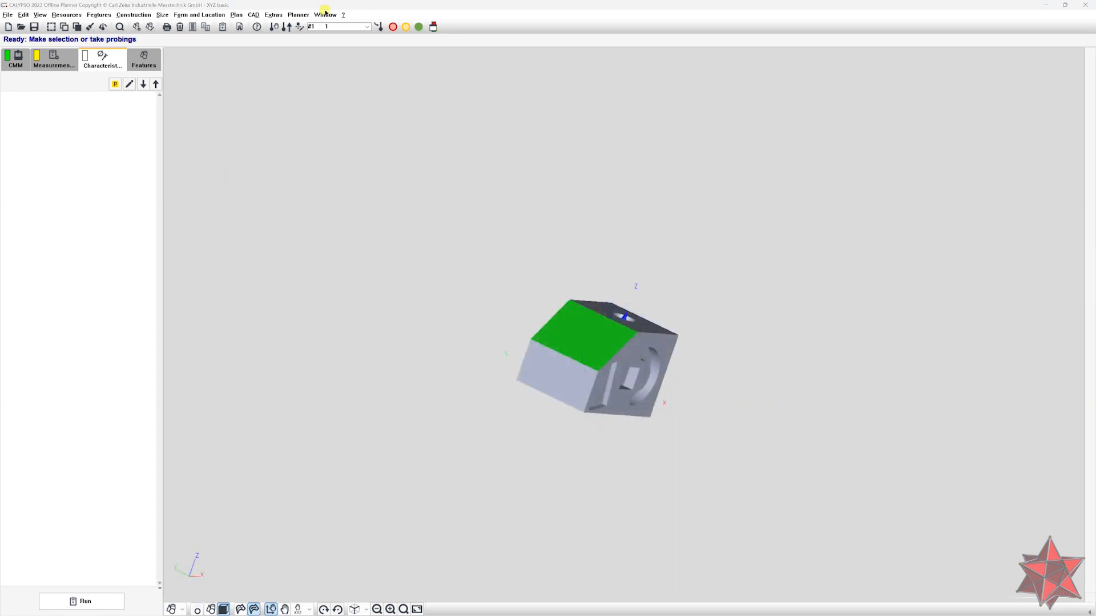
Open the CAD settings and change the part color to dark gray.
left_click(254, 15)
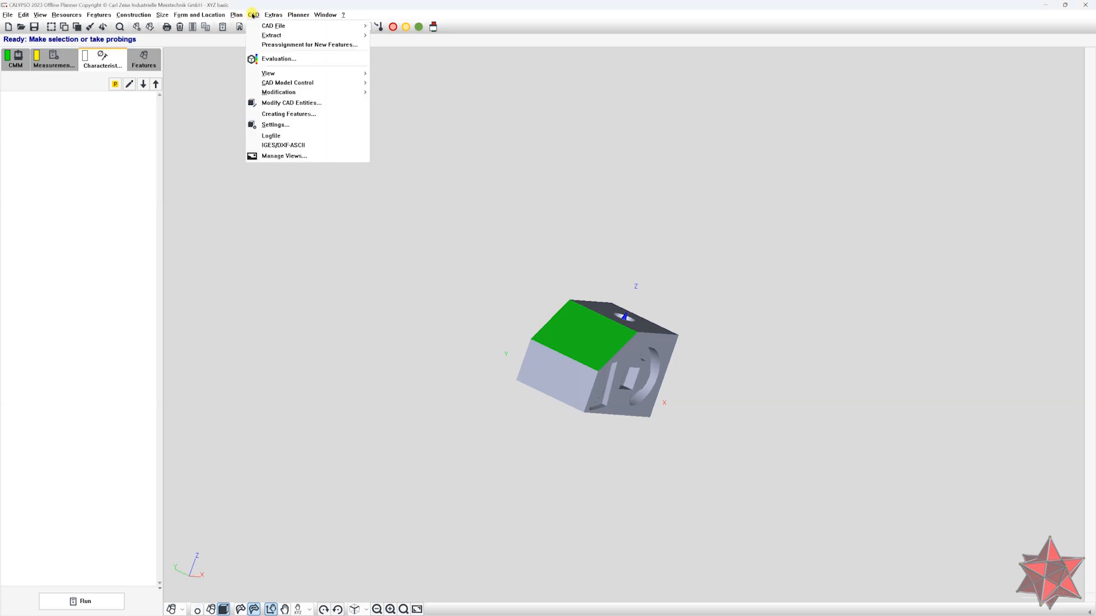
left_click(318, 125)
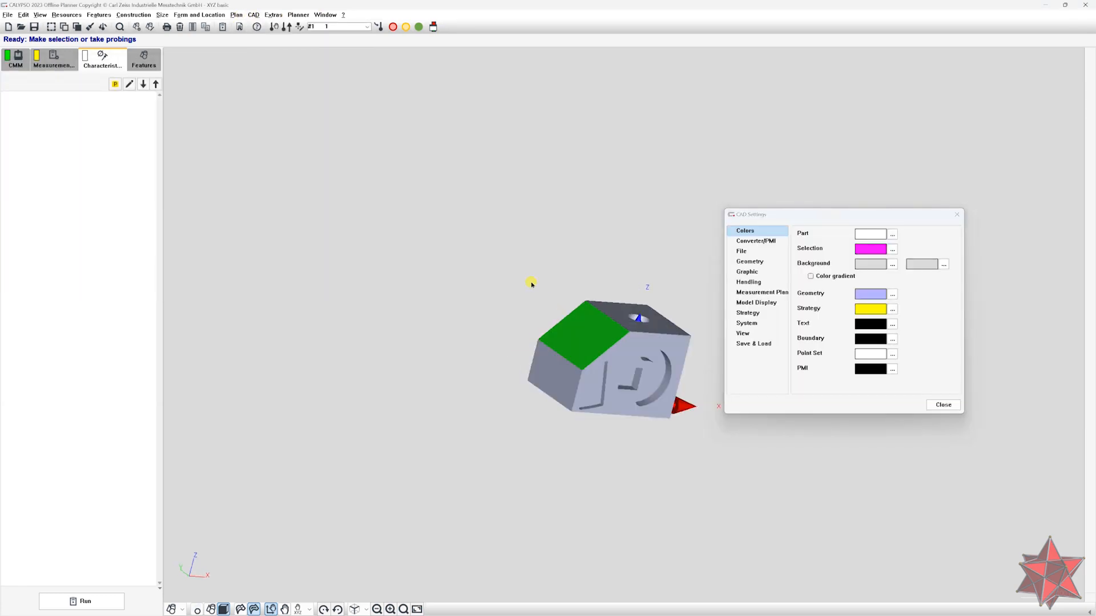
right_click_drag(466, 210, 386, 235)
middle_click_drag(564, 316, 544, 324)
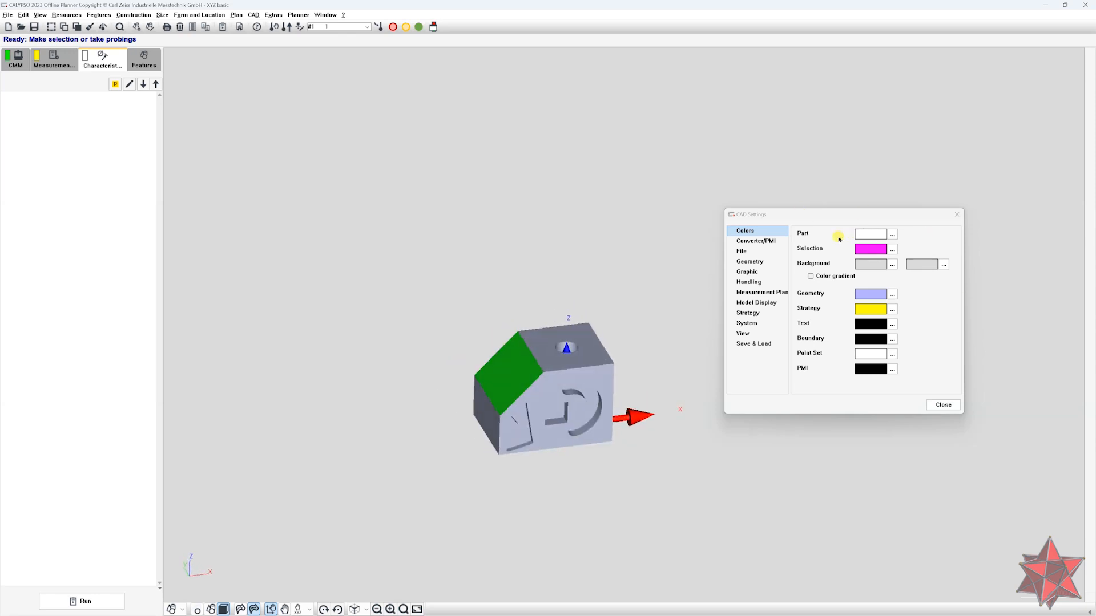
mouse_move(568, 271)
right_mouse_down()
mouse_move(509, 292)
mouse_move(549, 261)
right_mouse_up()
left_click(894, 235)
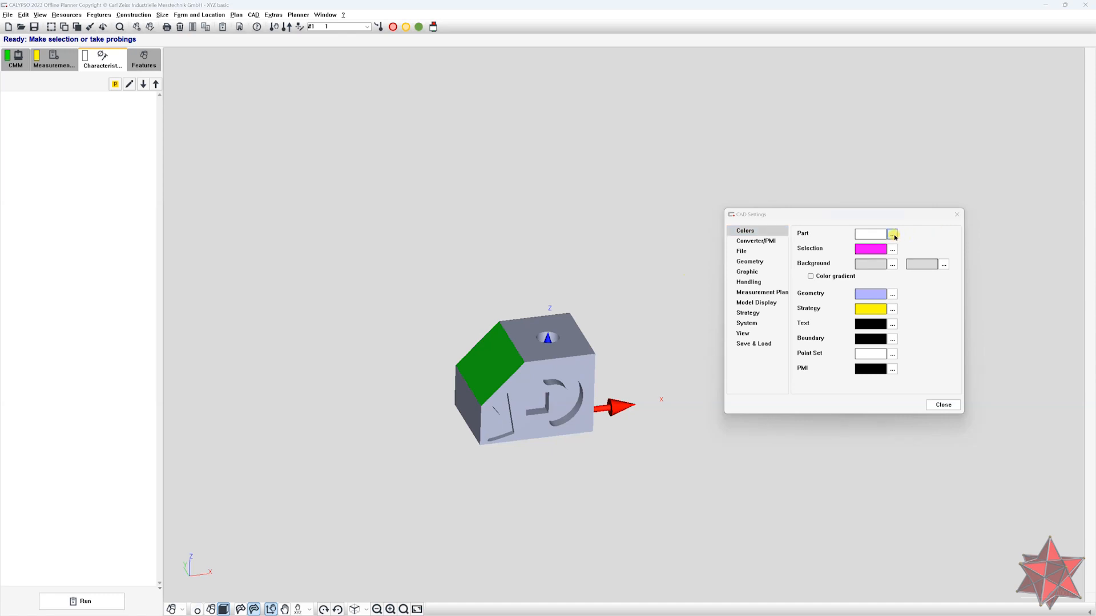
left_click(830, 243)
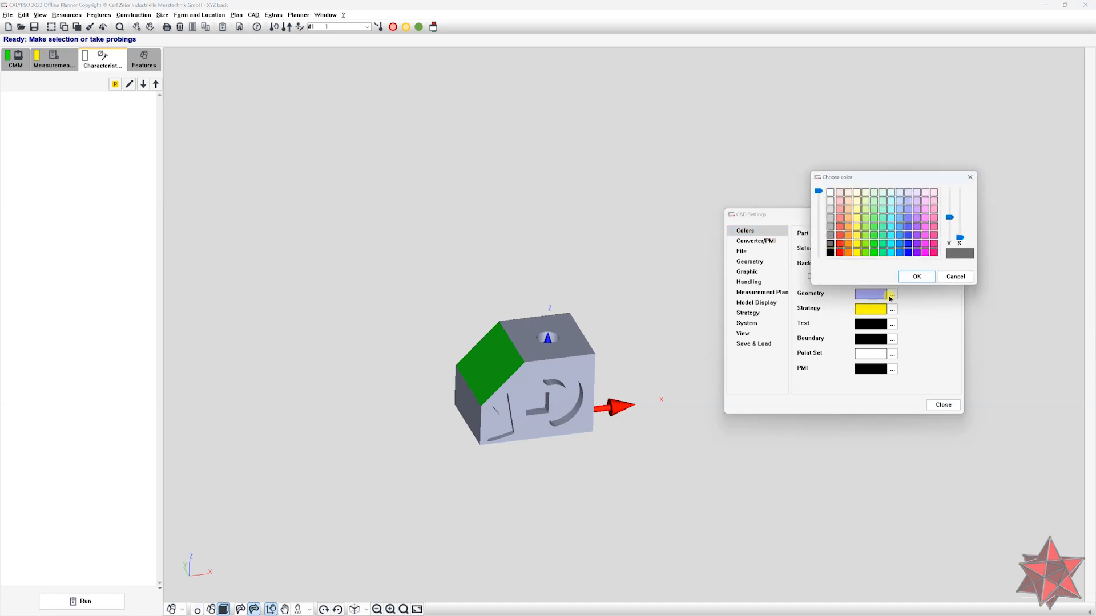
left_click(915, 277)
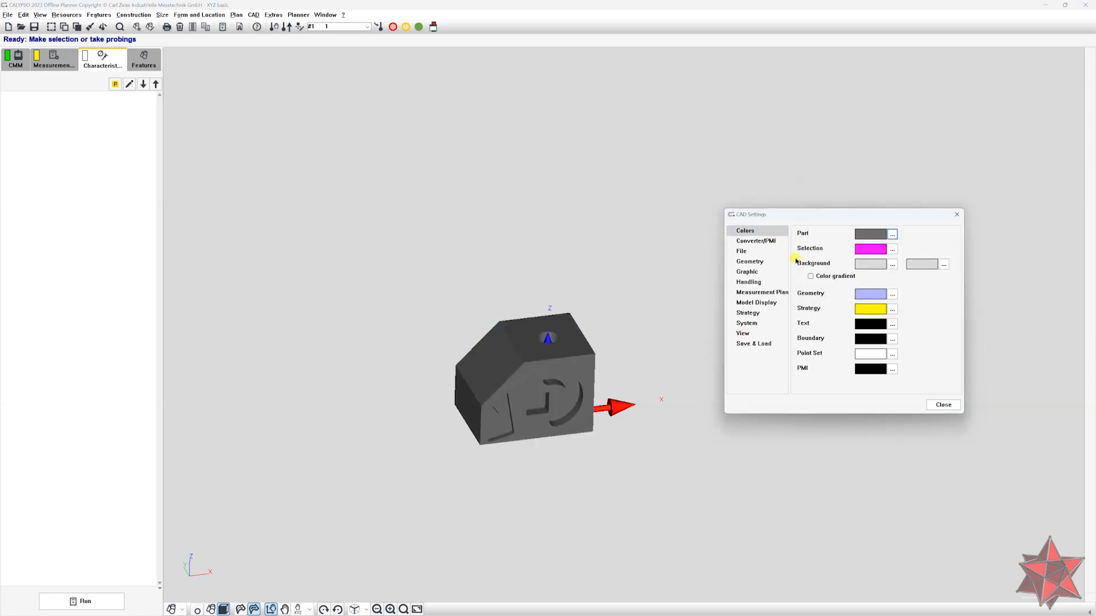
left_click_drag(595, 415, 550, 428)
left_click_drag(512, 394, 572, 395)
left_click_drag(635, 410, 573, 420)
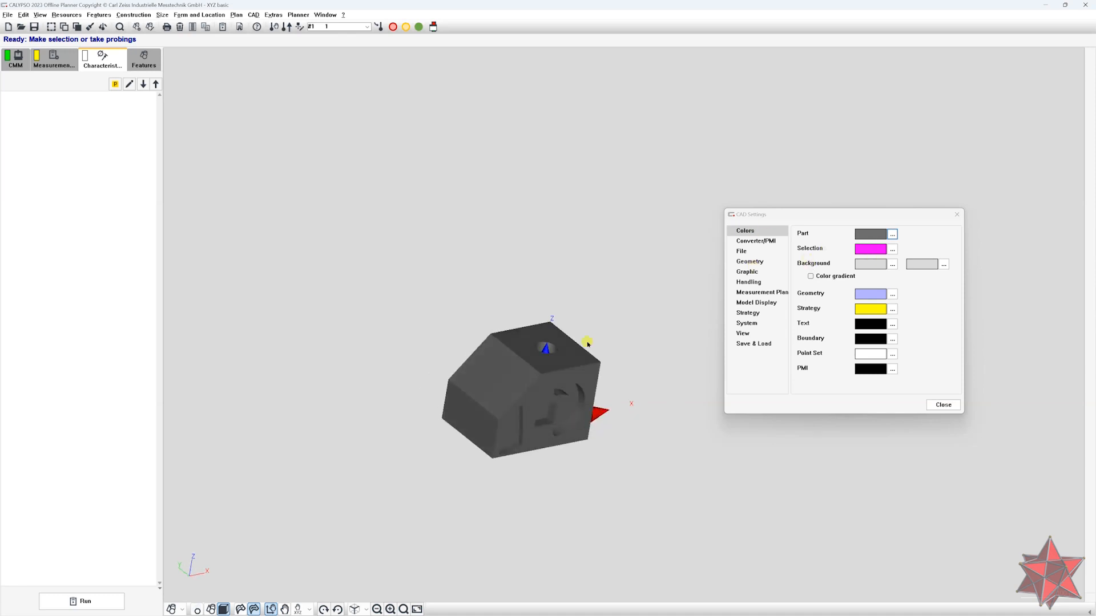
Pick the part's sloped face, its top face and the floor of the curved recess as plane features.
left_click(511, 373)
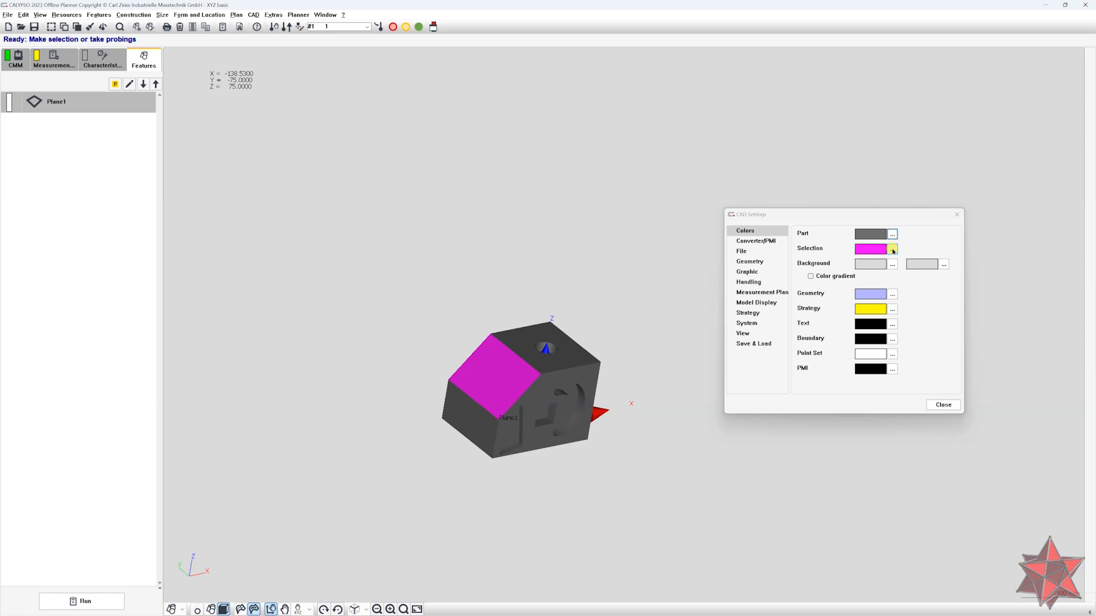
left_click(570, 355)
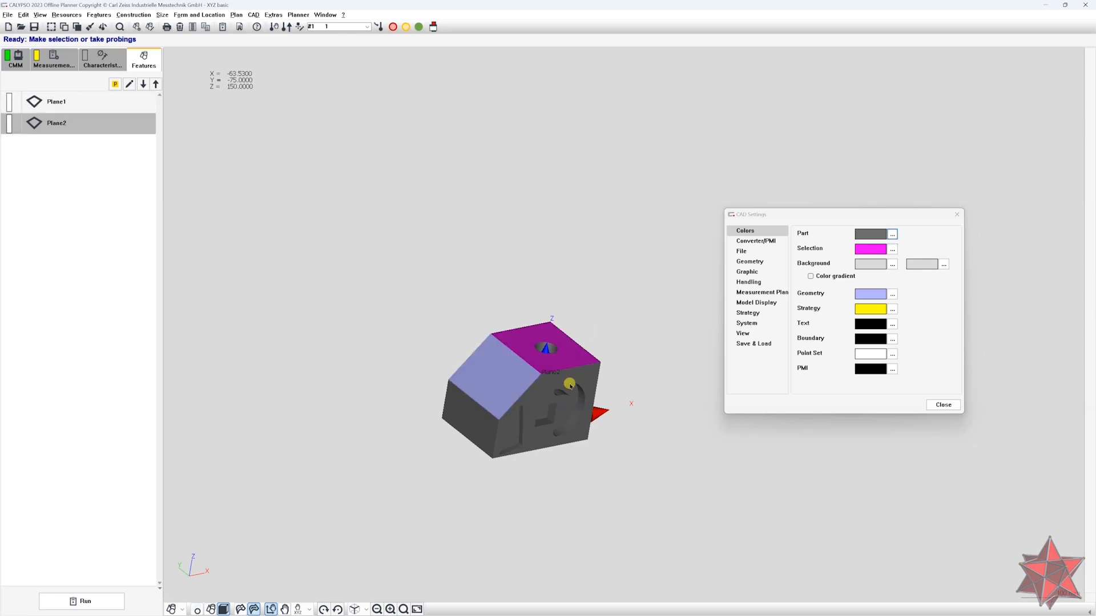
left_click(570, 386)
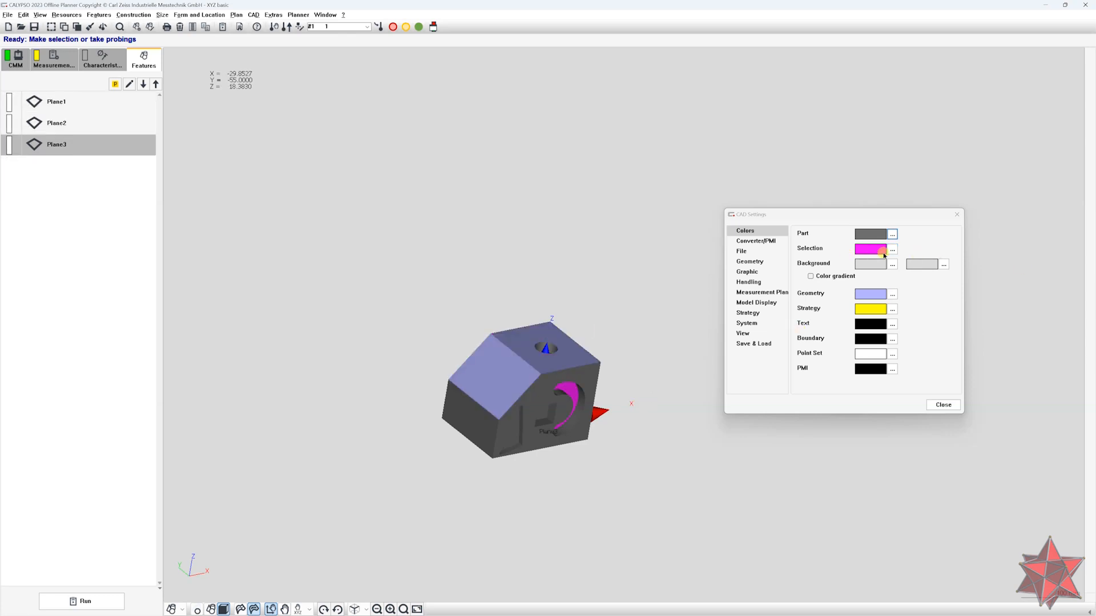
left_click_drag(562, 425, 523, 424)
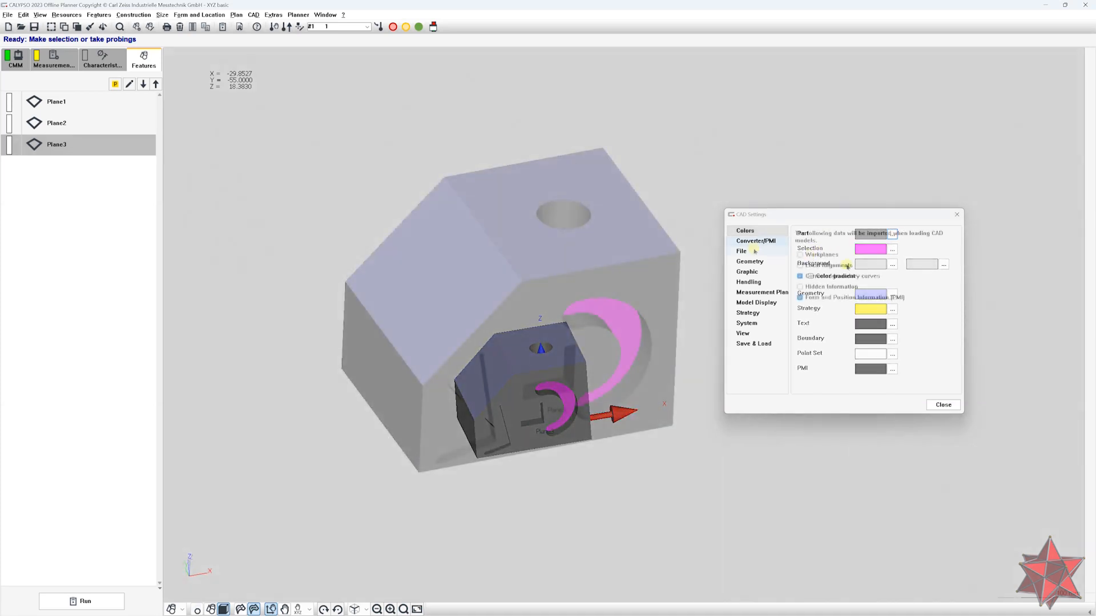
Review the file settings and try the model display options for always showing feature-list points and selecting features automatically.
left_click(753, 251)
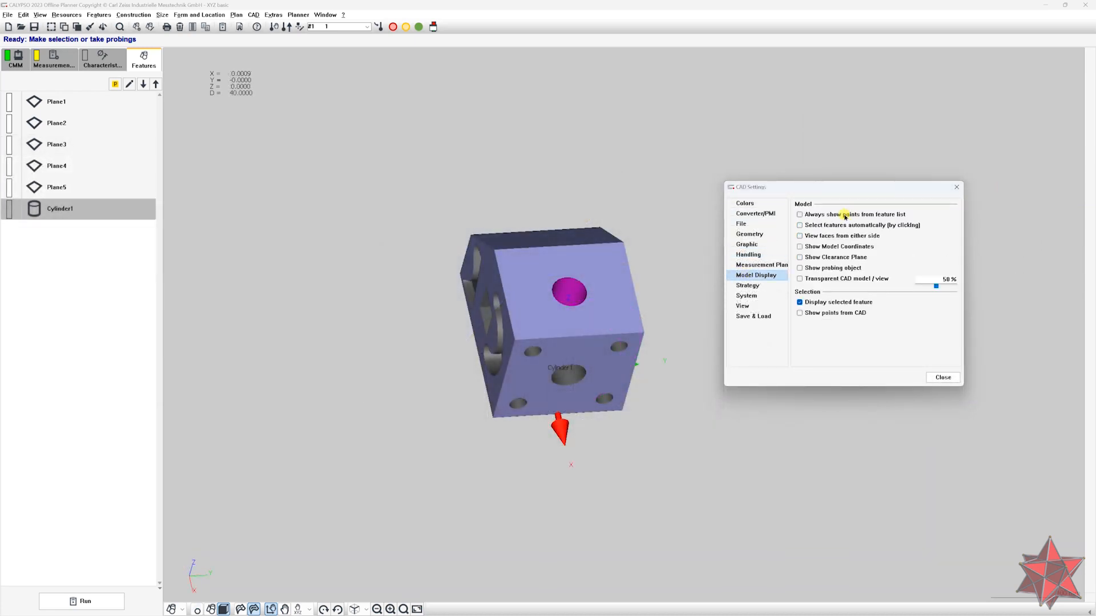
left_click(845, 216)
left_click(890, 216)
left_click(833, 227)
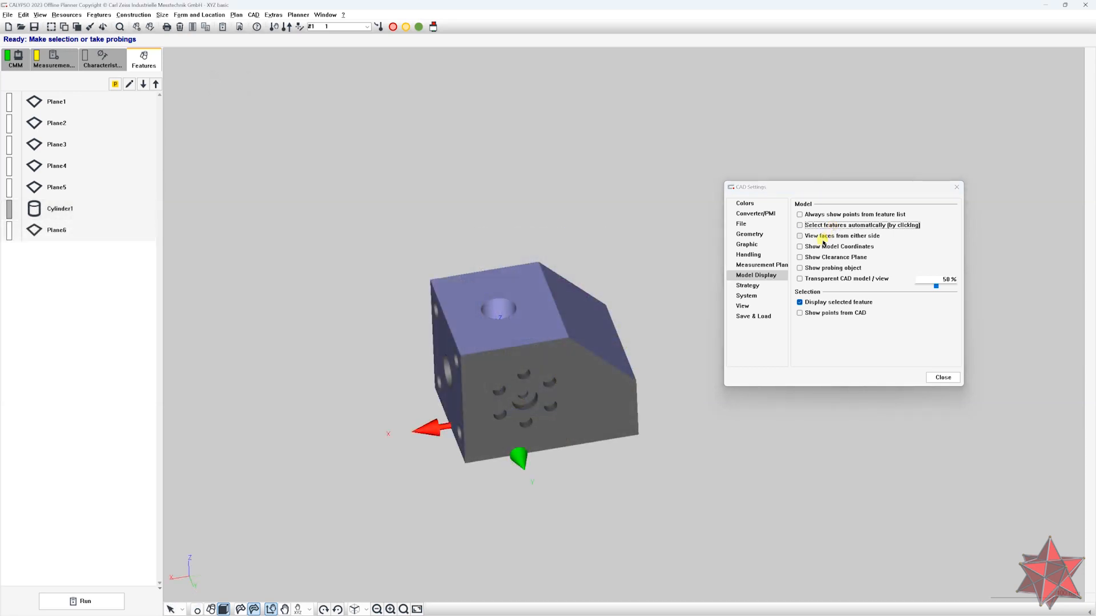
Try viewing faces from either side, turn it off again, and try the option for showing model coordinates.
left_click(825, 237)
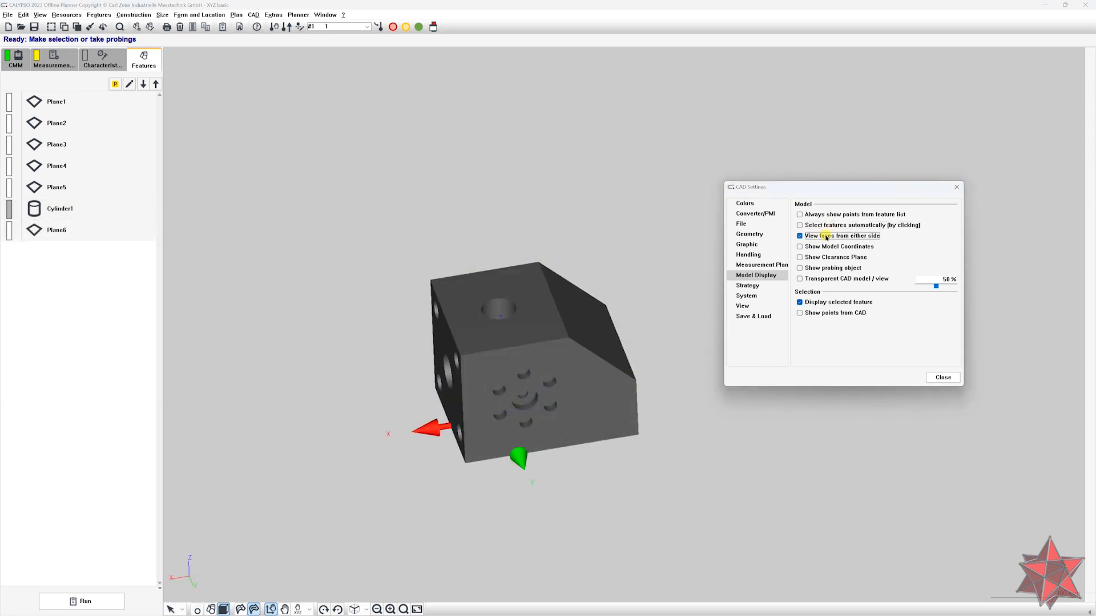
left_click_drag(588, 301, 645, 274)
left_click(816, 238)
left_click(818, 246)
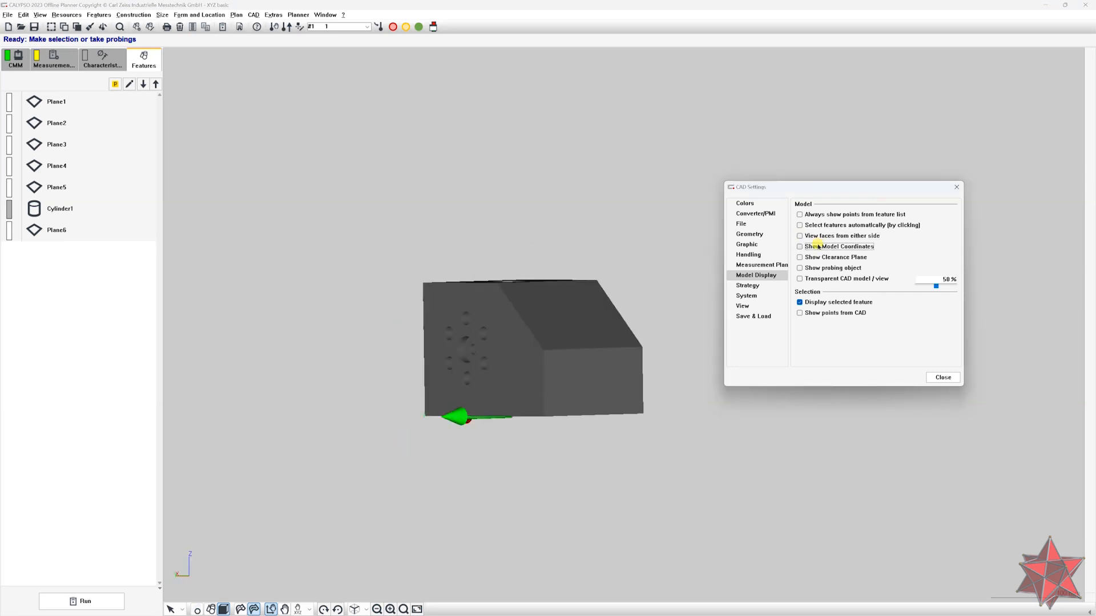
left_click_drag(607, 463, 508, 451)
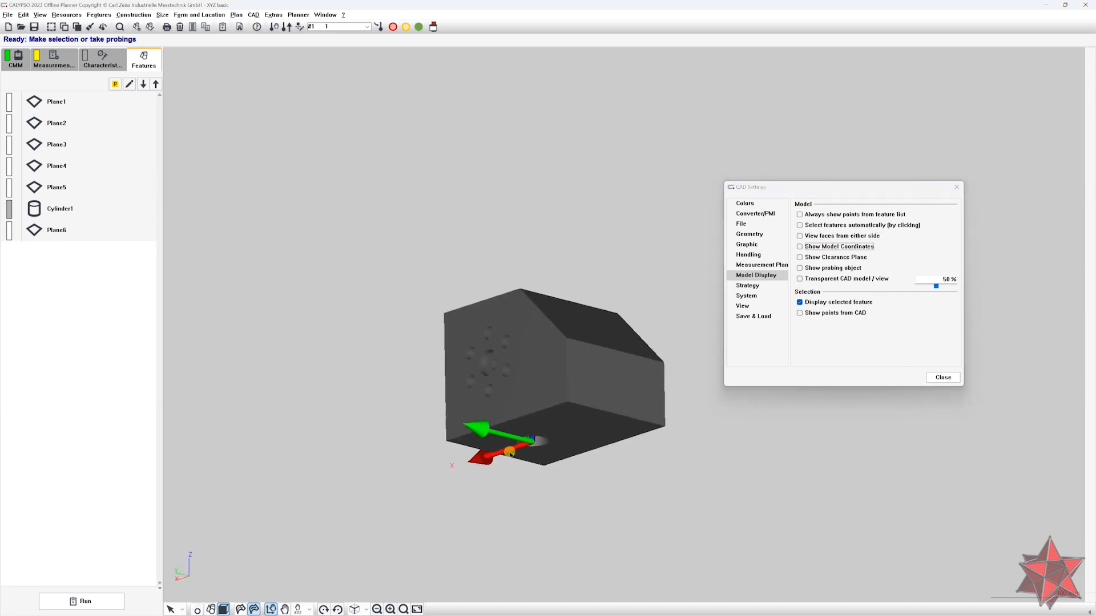
Turn on the clearance plane display and examine the clearance planes around the part.
left_click(844, 257)
left_click_drag(430, 426, 624, 359)
left_click_drag(590, 155, 484, 238)
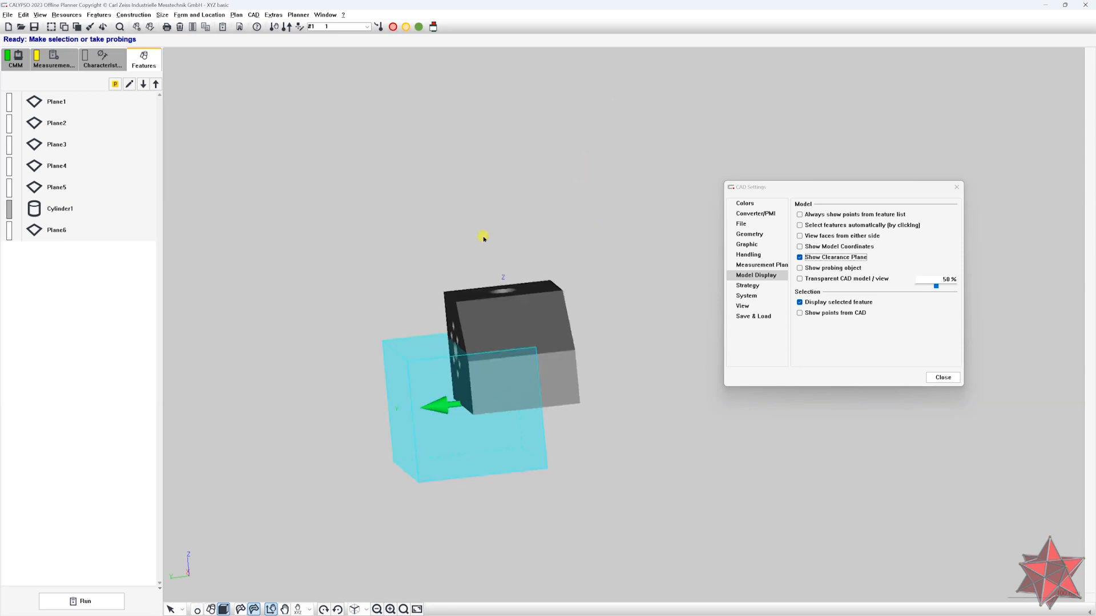
Examine the clearance planes around the part from several angles and turn off their display.
left_click_drag(628, 343, 529, 371)
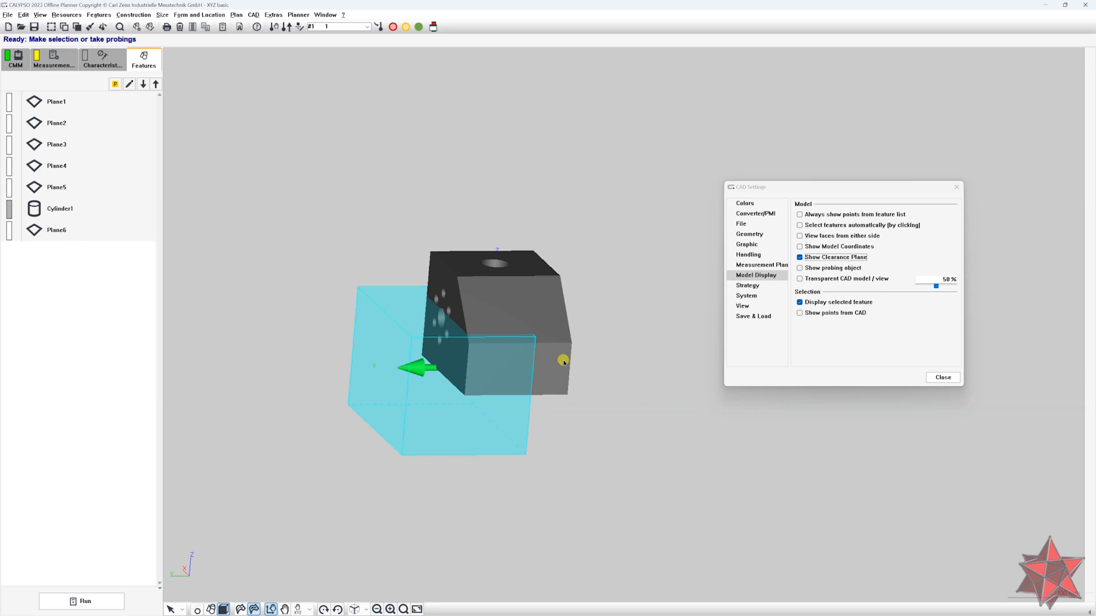
left_click_drag(592, 404, 484, 401)
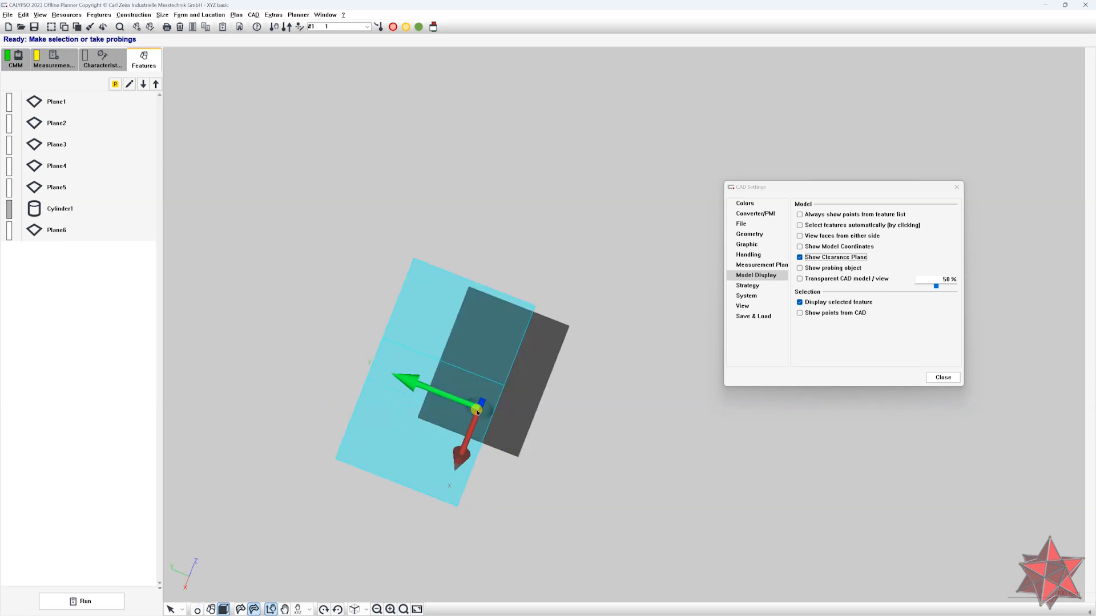
left_click_drag(580, 360, 643, 388)
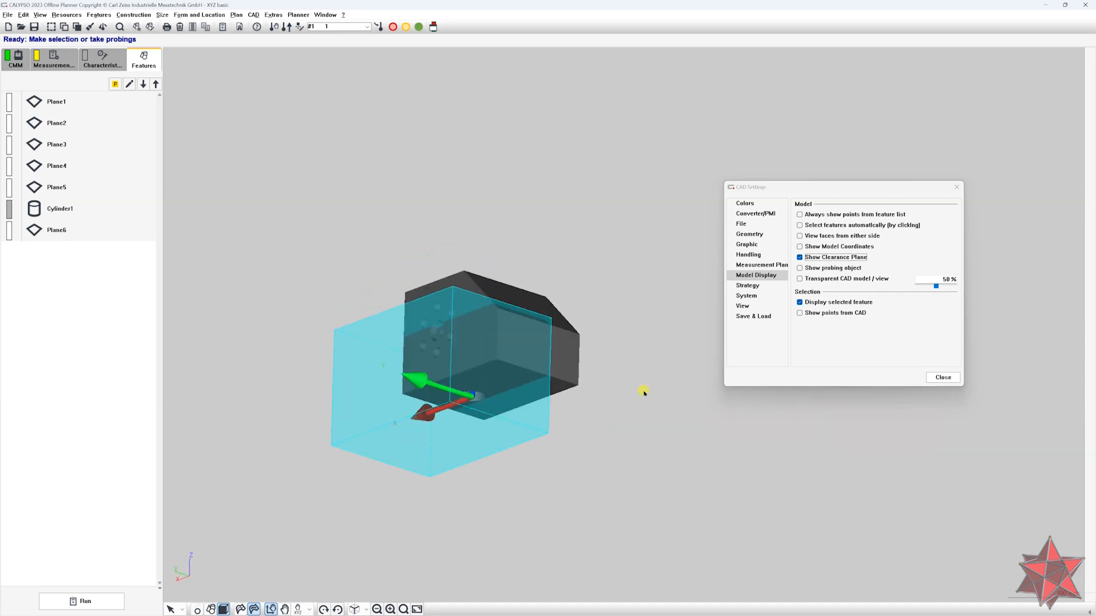
left_click(799, 257)
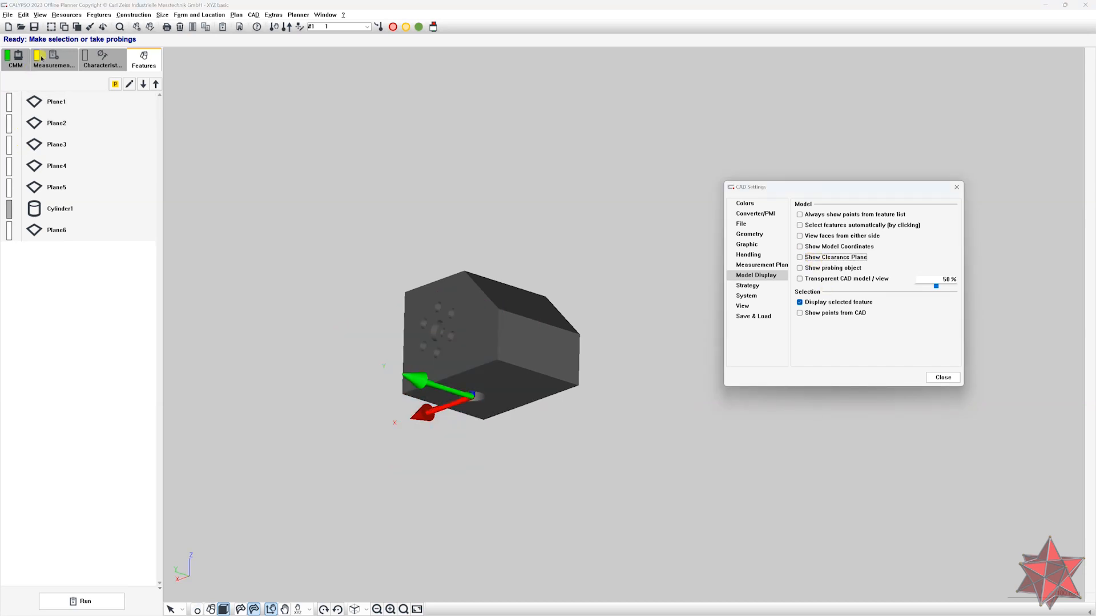
Recalculate the measurement plan's clearance planes from the CAD model and accept them.
left_click(44, 58)
left_click(28, 118)
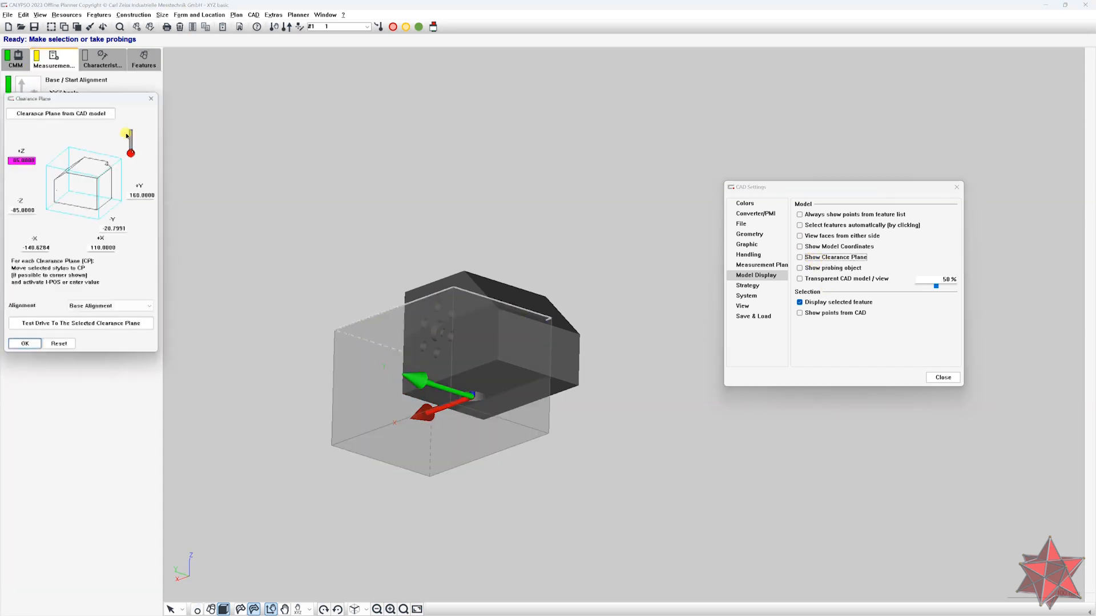
left_click(246, 120)
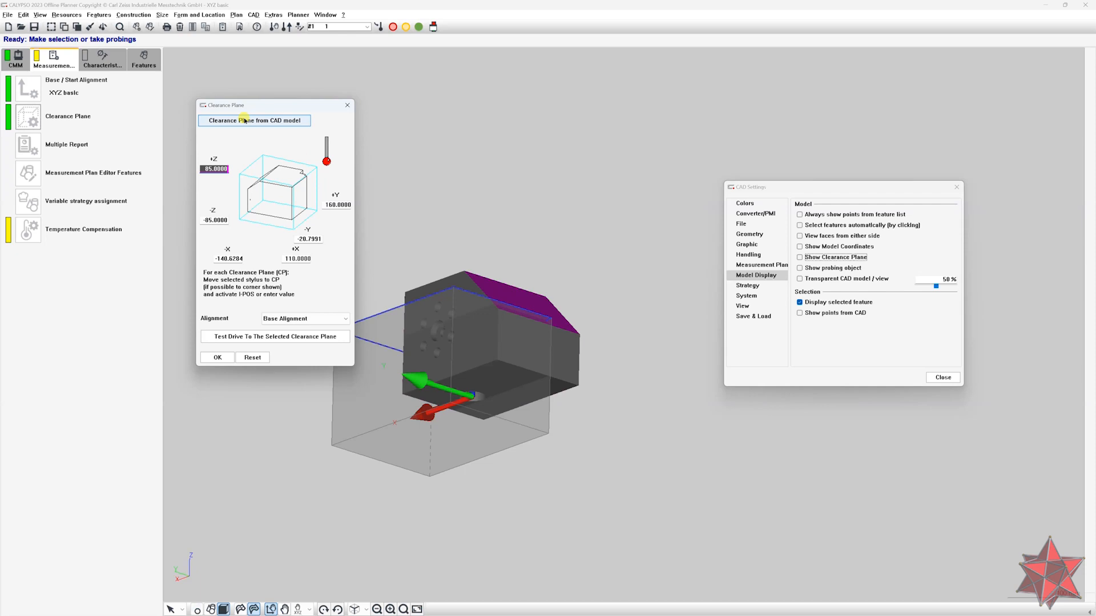
left_click(244, 133)
left_click_drag(599, 186, 517, 242)
left_click(218, 357)
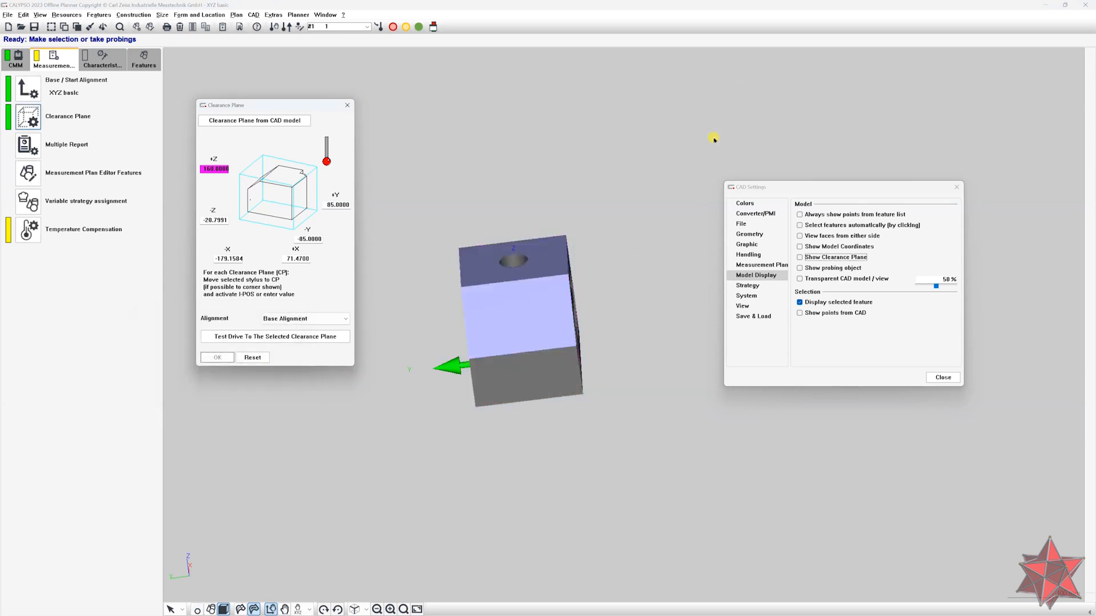
Try the model display option for showing the probing object while viewing the part.
left_click(836, 268)
left_click_drag(406, 391, 439, 357)
left_click(811, 272)
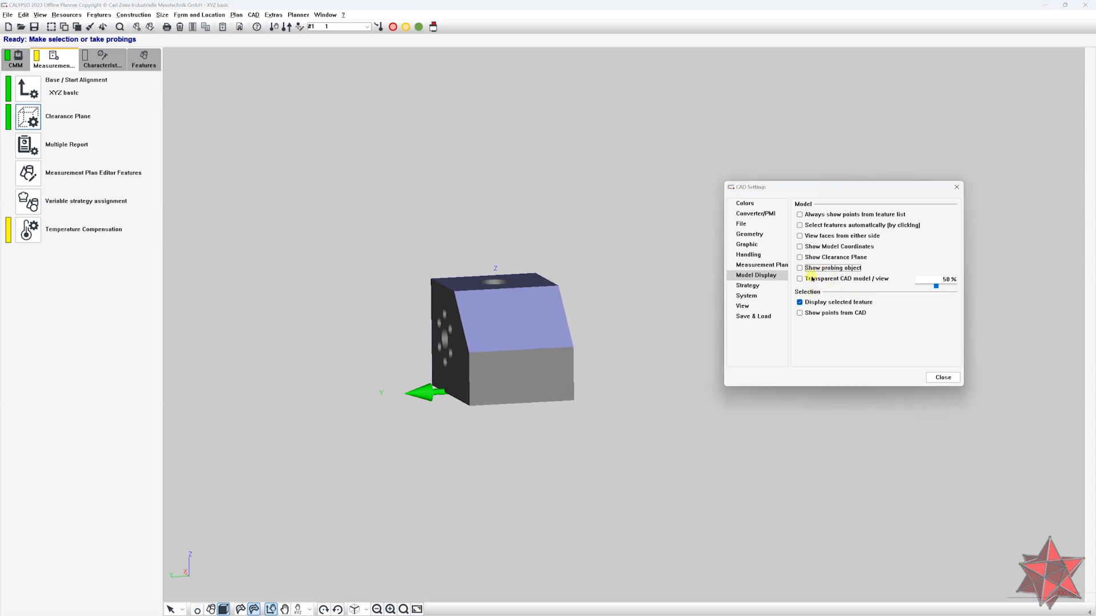
Turn on the transparent CAD model view, set its transparency to 59 %, and turn it off again.
left_click(820, 279)
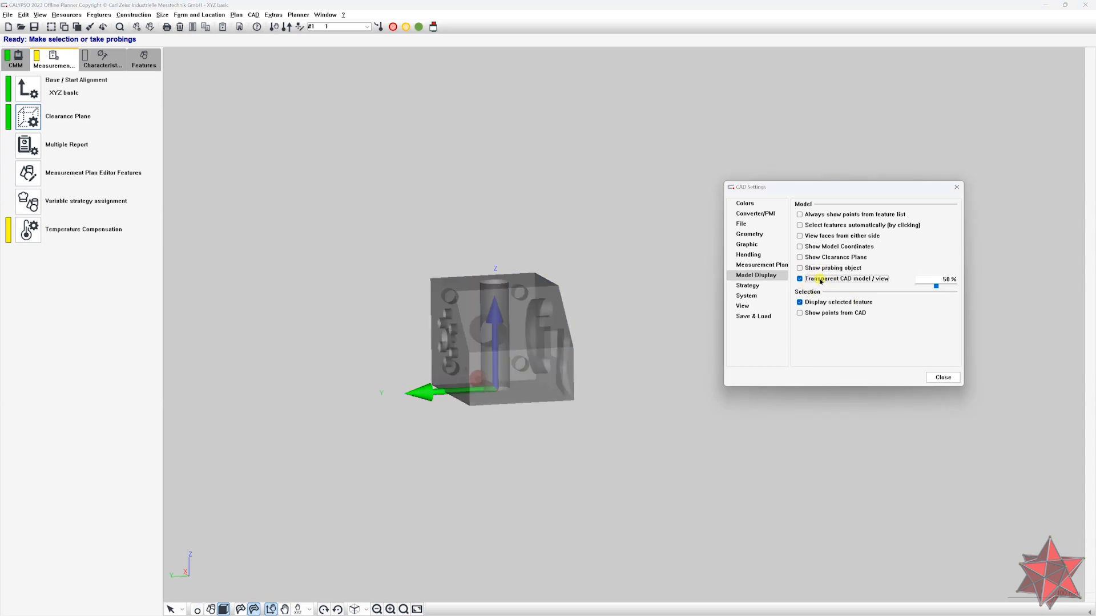
mouse_move(937, 285)
left_mouse_down()
mouse_move(949, 282)
mouse_move(922, 294)
mouse_move(952, 297)
mouse_move(938, 300)
left_mouse_up()
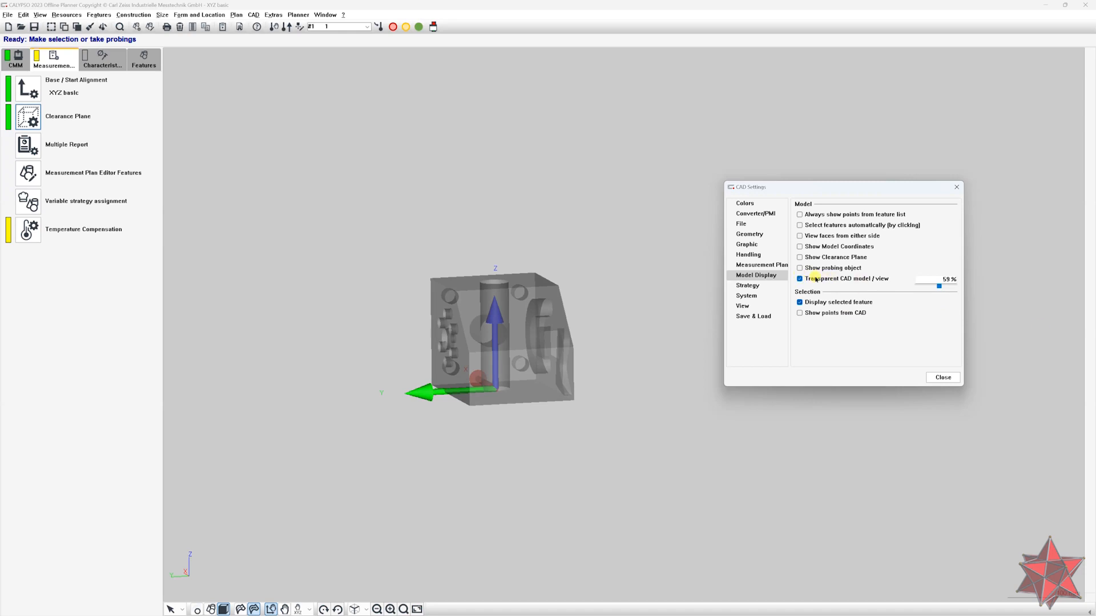
left_click(816, 279)
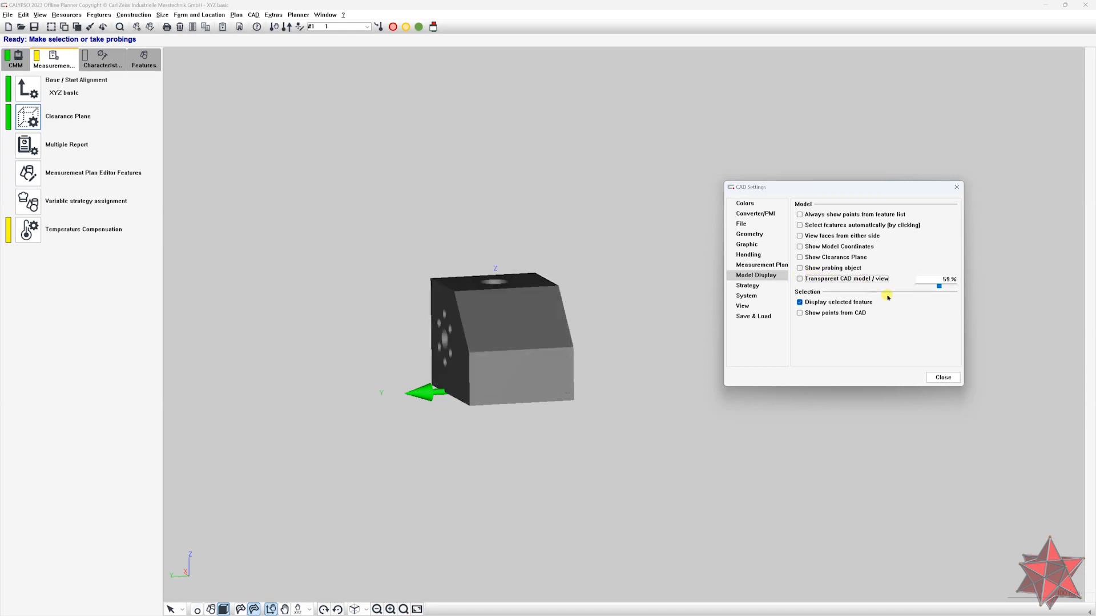
Try the option for showing points from CAD and choose to define space points on the part.
left_click(816, 313)
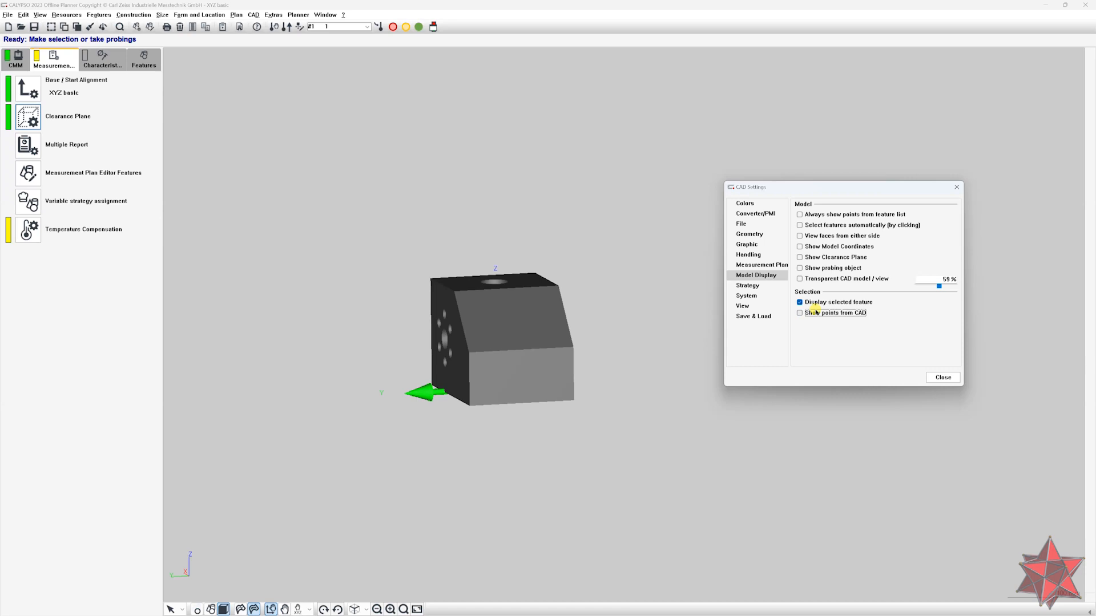
left_click_drag(643, 244, 626, 305)
left_click(172, 610)
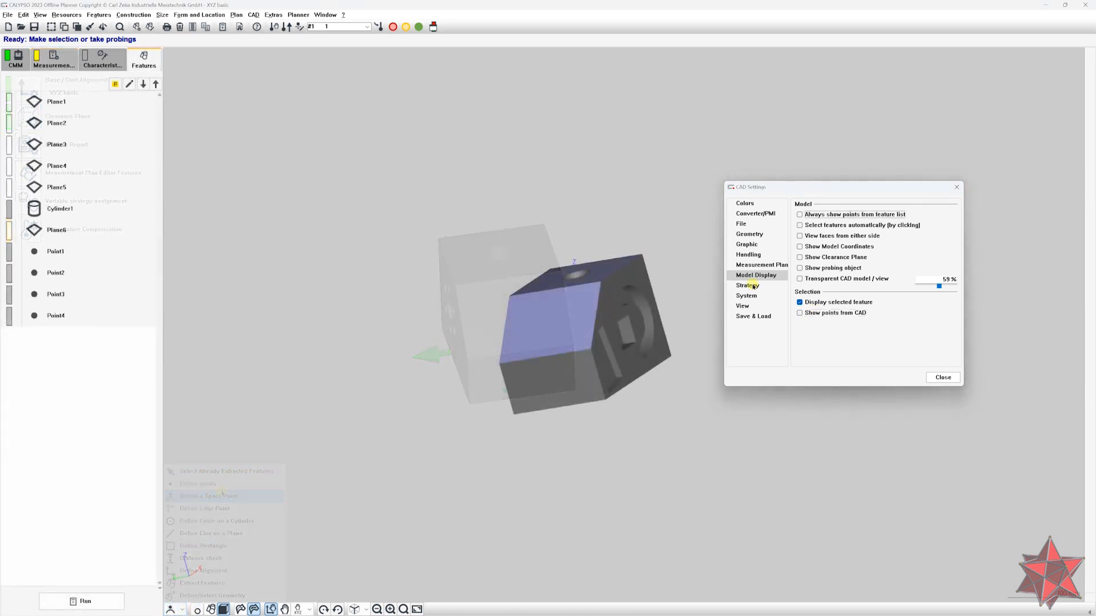
Open the strategy display settings, select Point1 and set the arrow length to 1.00 %.
left_click(748, 286)
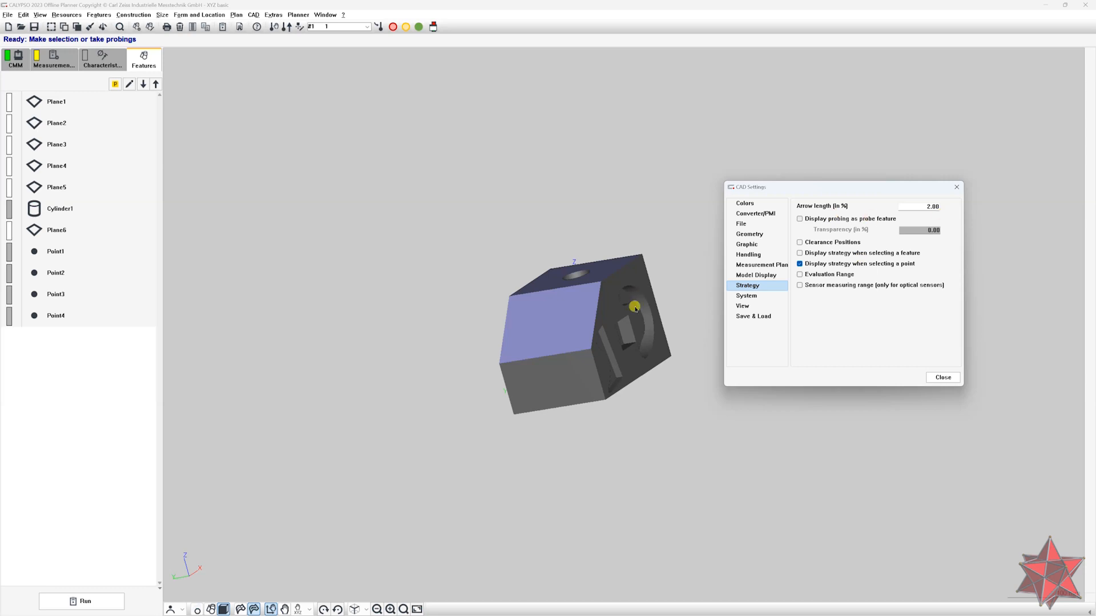
left_click_drag(635, 308, 776, 314)
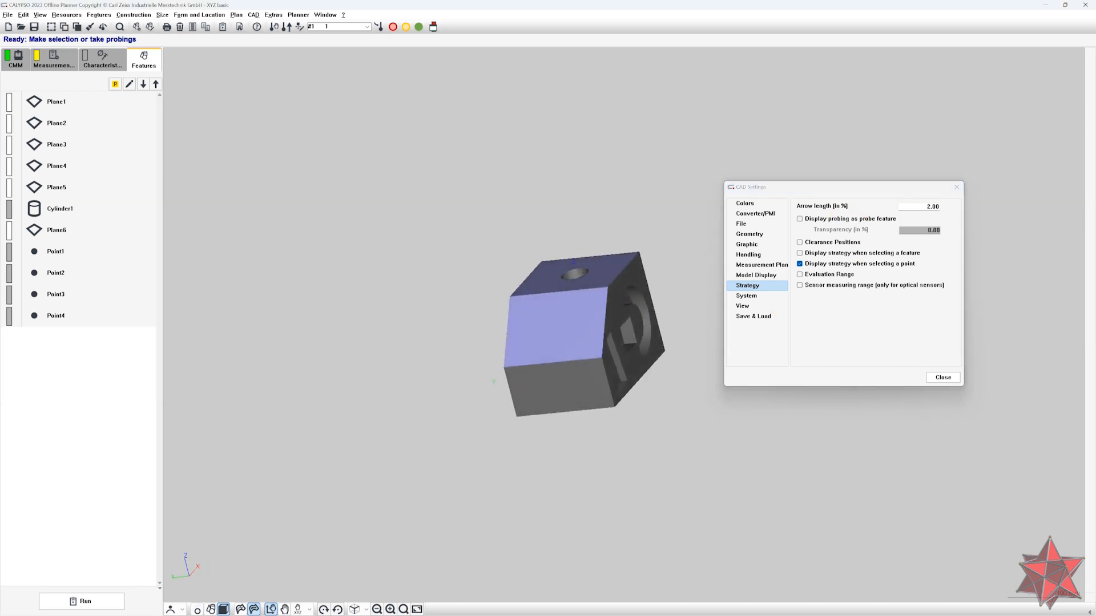
left_click(90, 252)
left_click_drag(915, 207, 1014, 215)
key("Tab")
key("shift+Tab")
key("Tab")
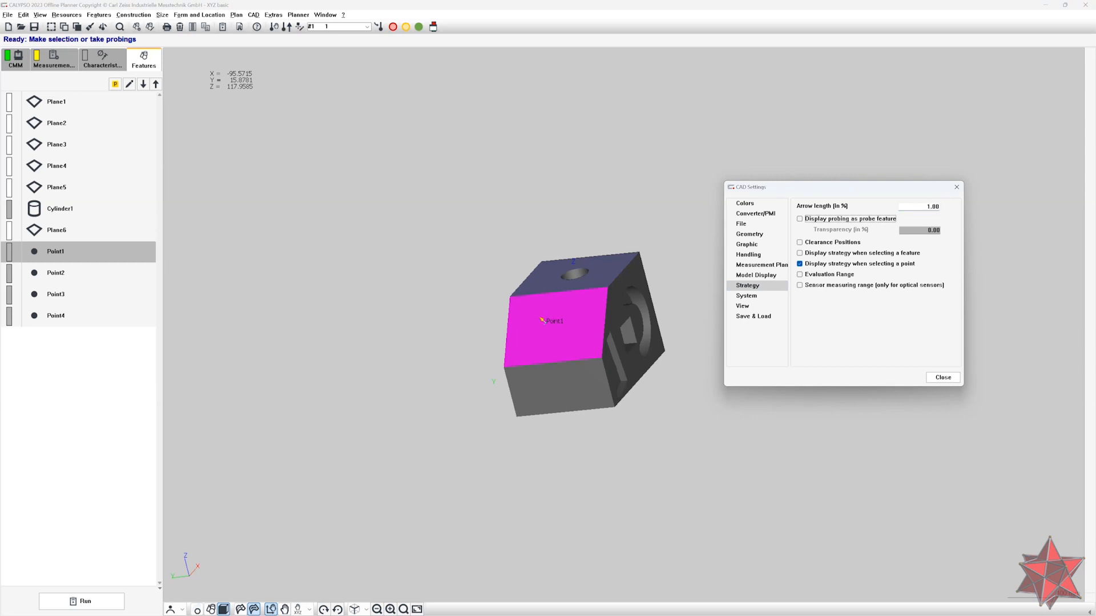
Set the strategy arrow length to 2 %.
key("shift+Tab")
type("2")
key("Tab")
Try the strategy options for clearance positions and for displaying the strategy when selecting a feature.
left_click(825, 243)
left_click(825, 242)
left_click(825, 254)
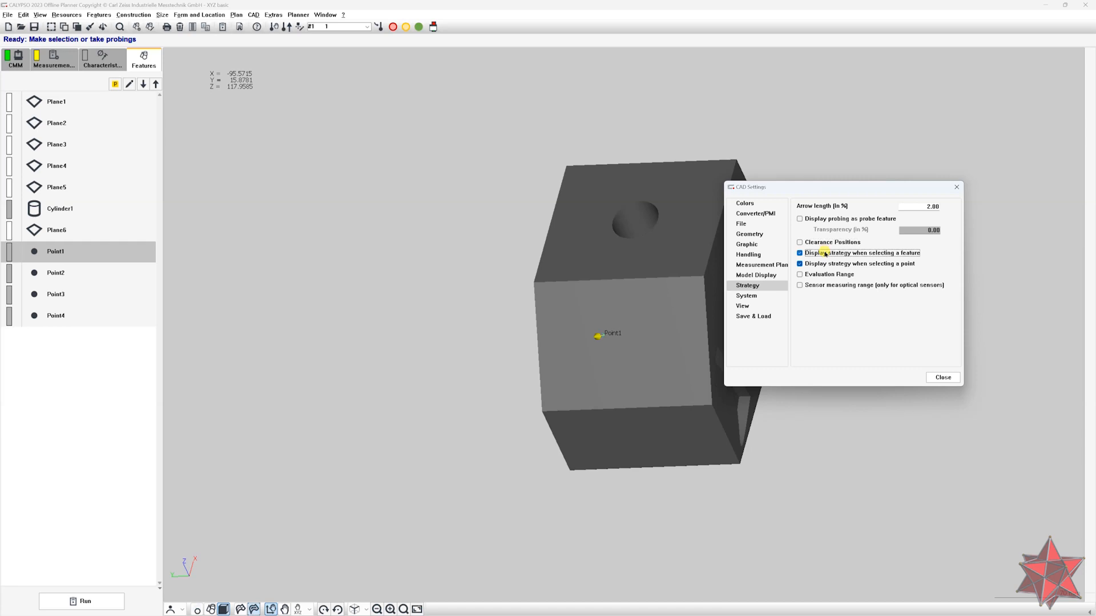
left_click(824, 254)
left_click_drag(721, 496, 854, 270)
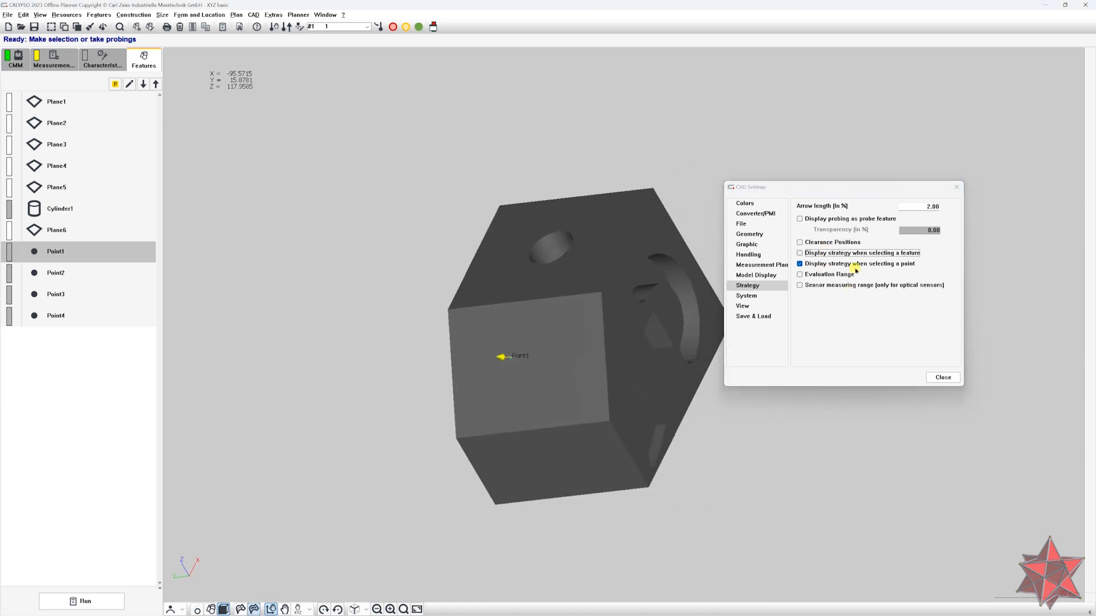
Turn on Clearance Positions, select Point2 and examine its probing path on the sloped face.
left_click(822, 243)
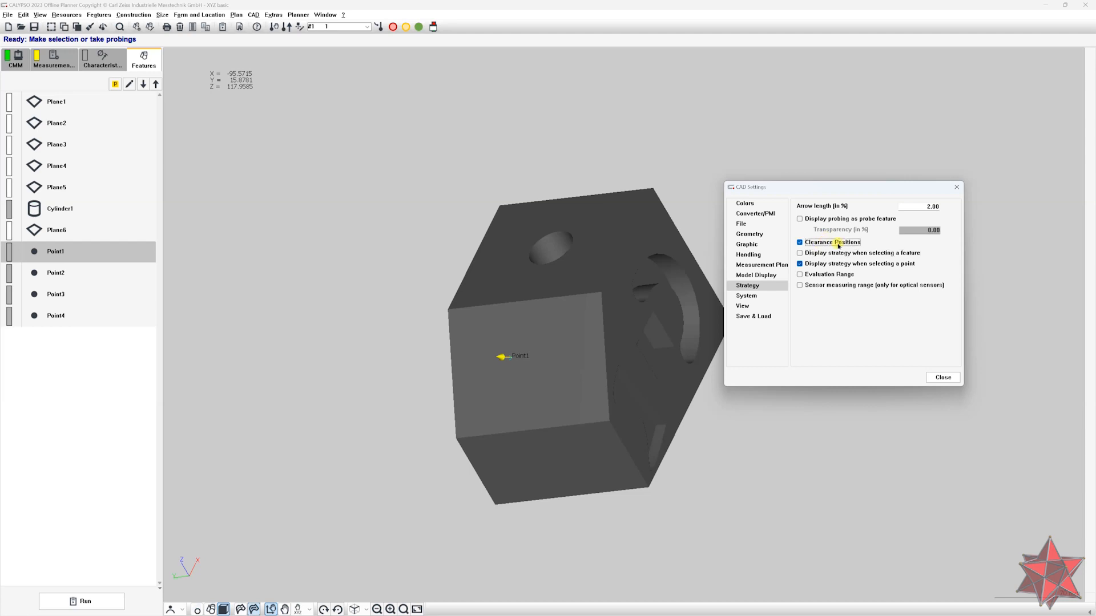
left_click(93, 278)
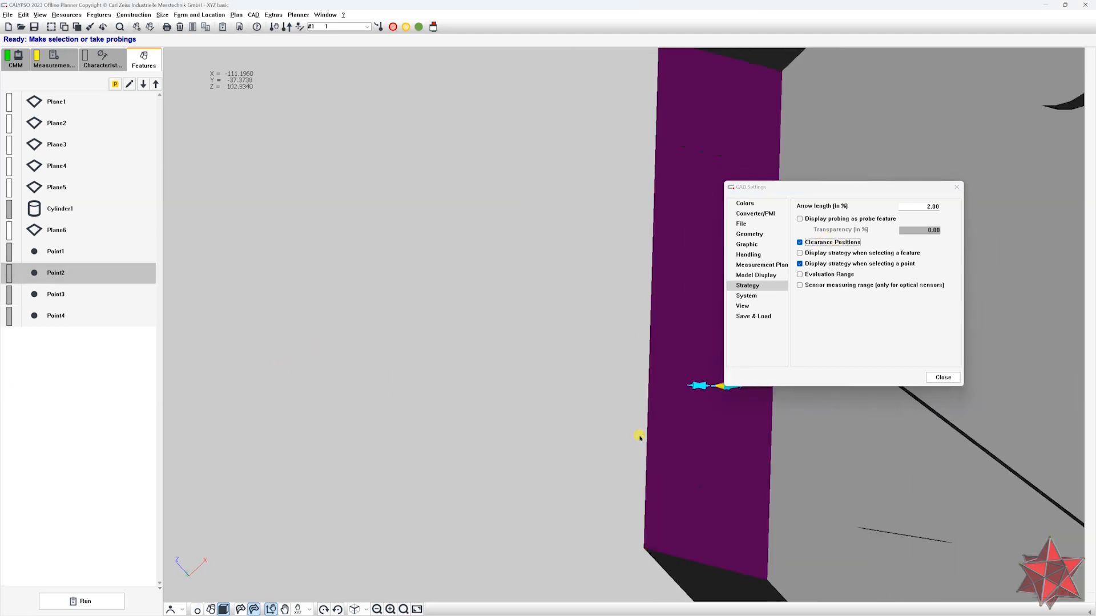
middle_click_drag(341, 411, 526, 457)
middle_click_drag(491, 420, 379, 369)
right_click_drag(379, 369, 590, 423)
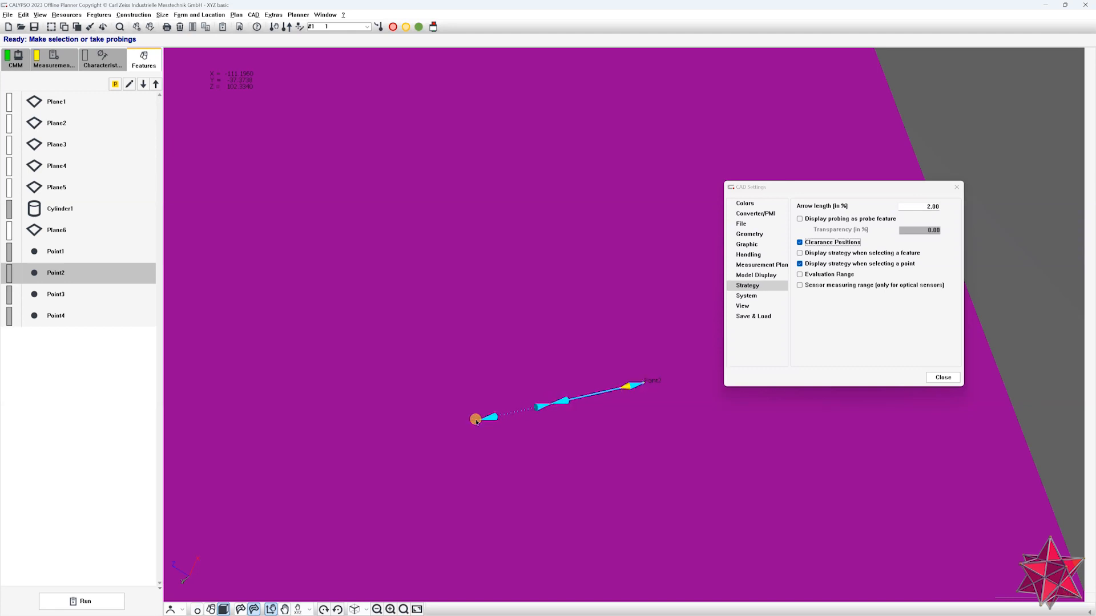
left_click_drag(509, 450, 479, 203)
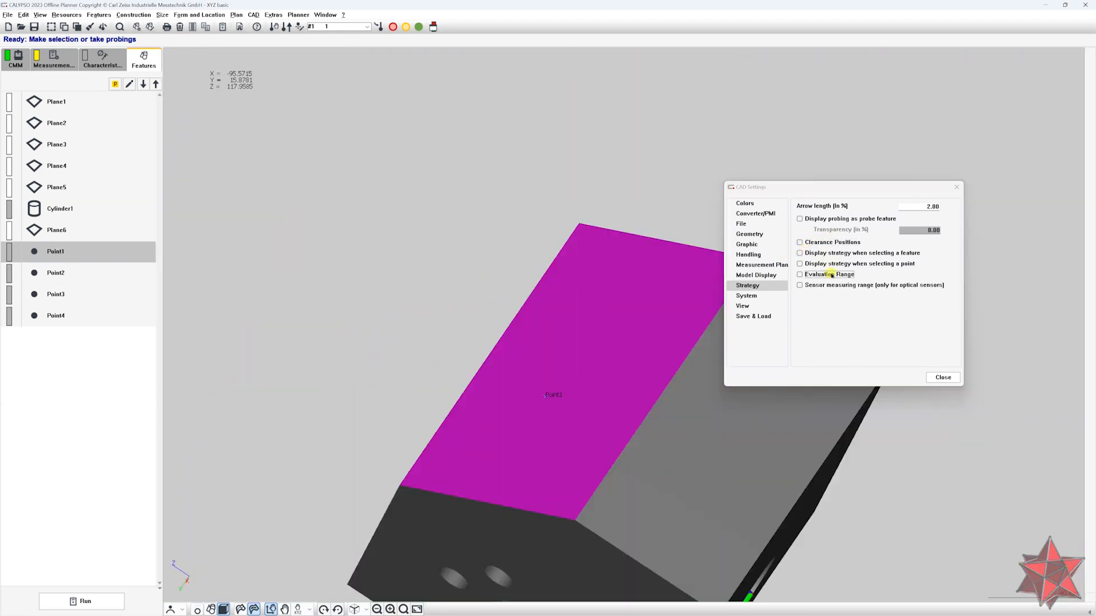
Enable Clearance Positions again, select Point1 and examine the area around it up close.
left_click(814, 243)
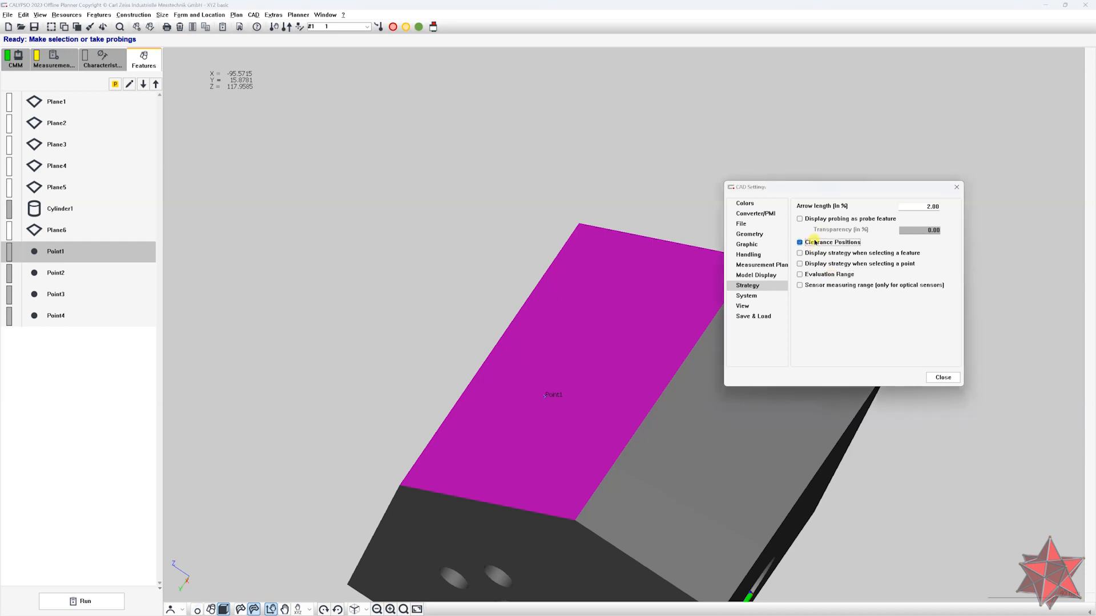
double_click(80, 250)
scroll(605, 337, "up", 3)
right_click_drag(481, 434, 692, 324)
scroll(692, 324, "up", 6)
right_click_drag(679, 280, 479, 340)
scroll(586, 334, "up", 2)
right_click_drag(586, 335, 477, 240)
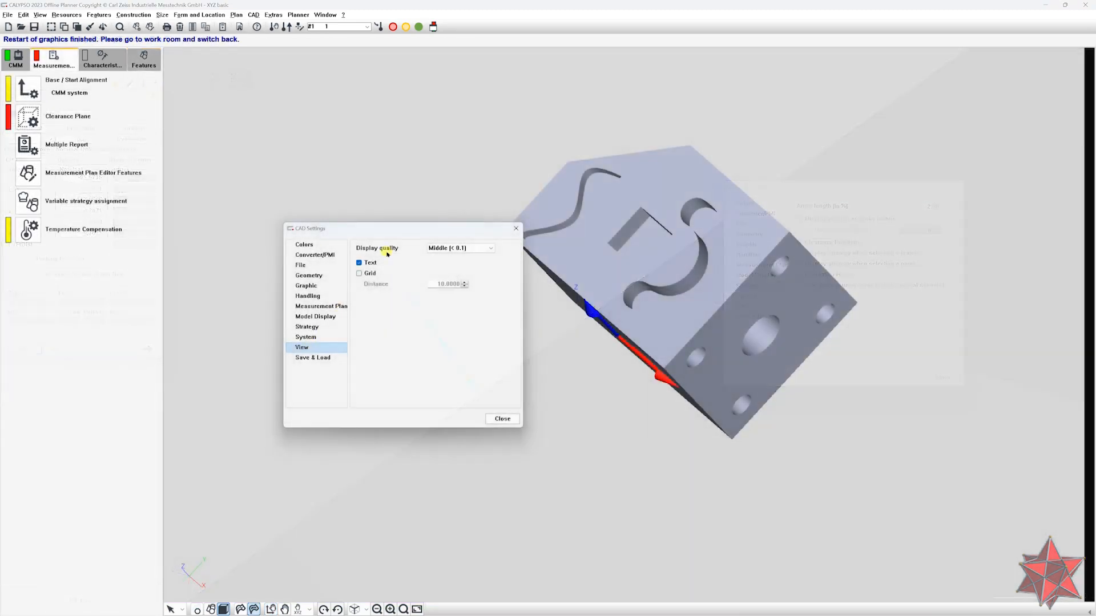
Review the display quality choices in the view settings and examine a small hole's edge up close.
left_click_drag(406, 226, 332, 232)
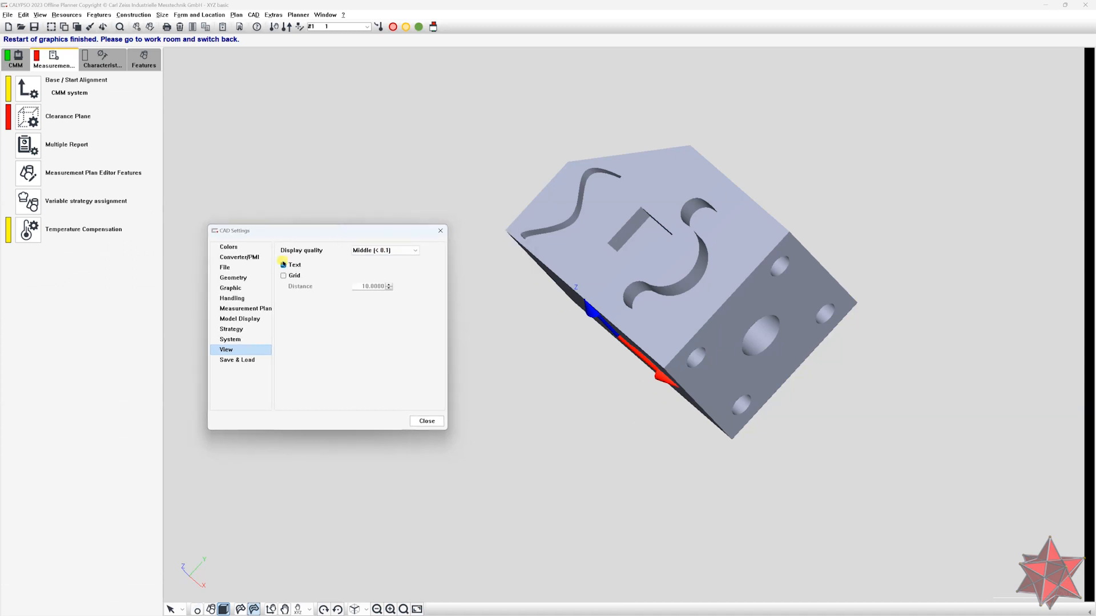
left_click(413, 249)
left_click(412, 250)
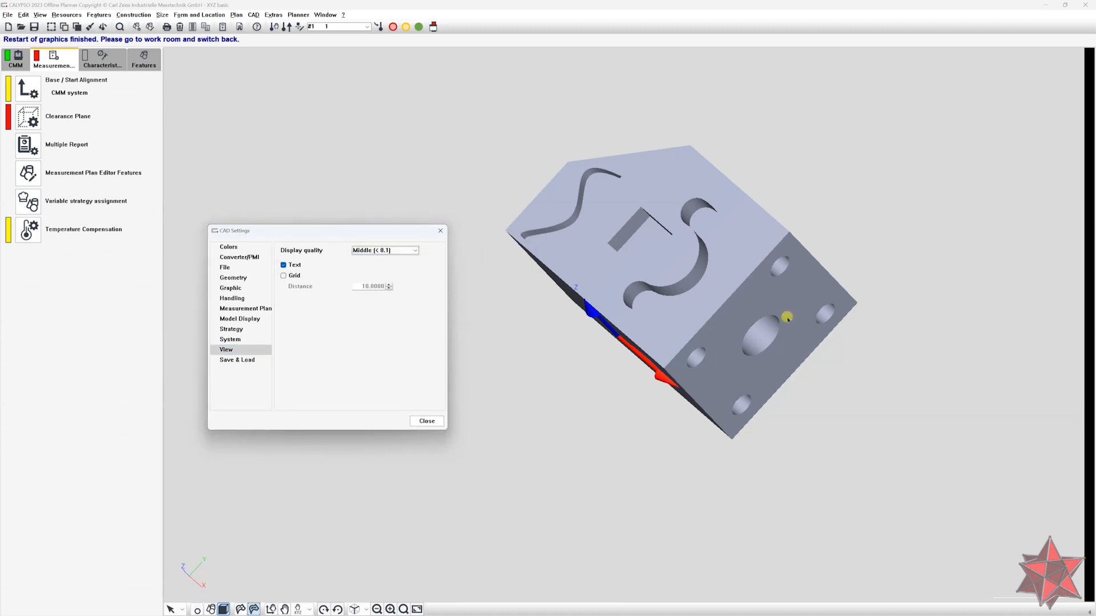
scroll(793, 326, "up", 3)
scroll(801, 335, "up", 6)
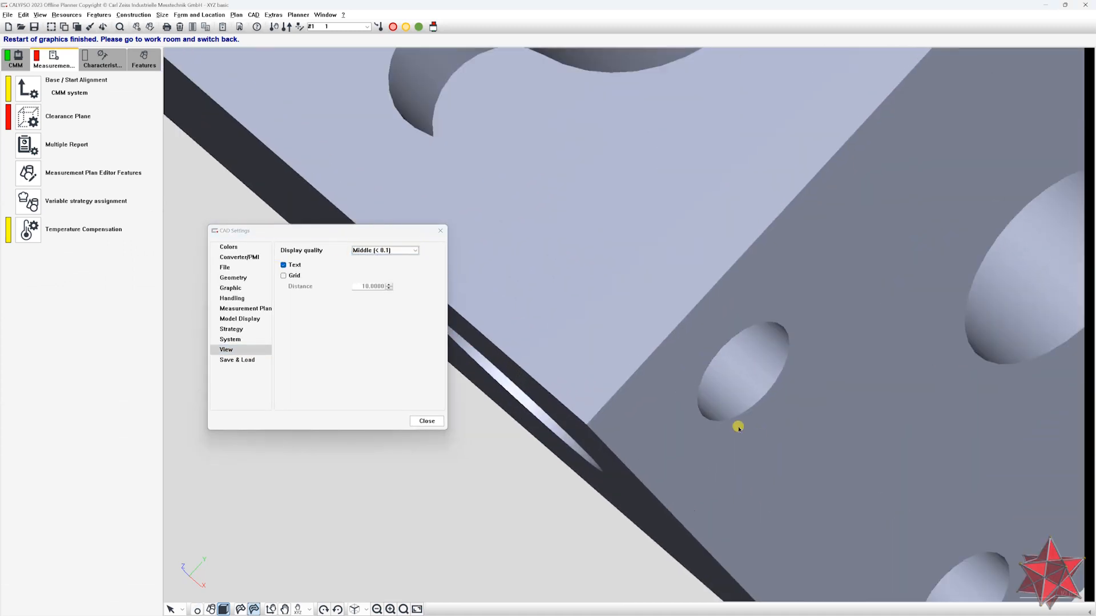
scroll(711, 425, "up", 5)
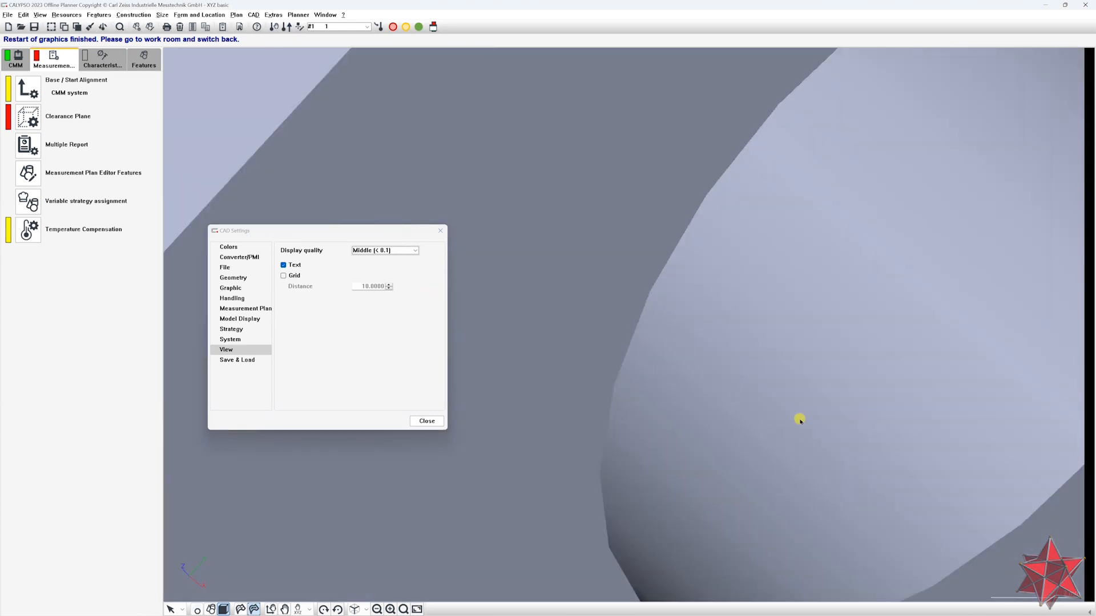
right_click_drag(714, 451, 771, 223)
middle_click_drag(807, 351, 671, 431)
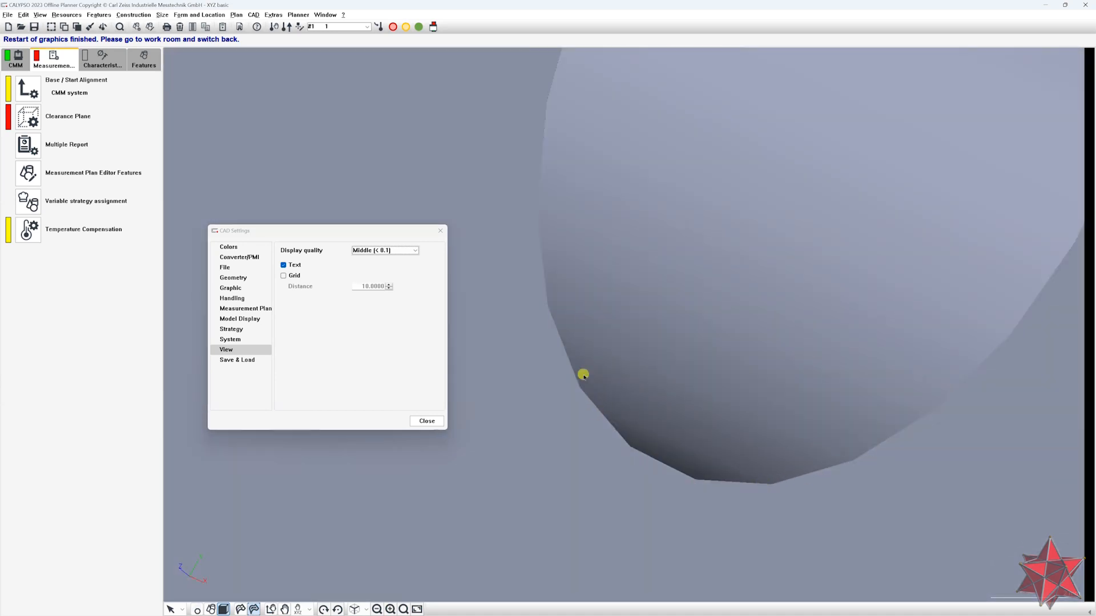
middle_click_drag(546, 246, 701, 552)
Set the display quality to Very High (< 0.005) and examine the smoothness of the hole edges.
left_click(414, 251)
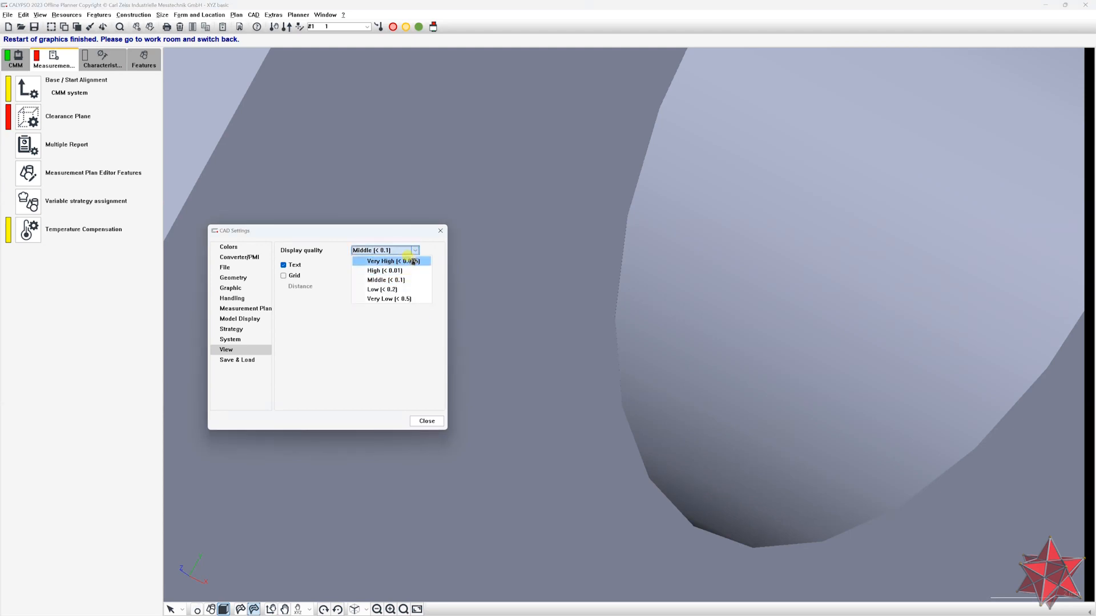
left_click(413, 262)
middle_click_drag(731, 420, 403, 225)
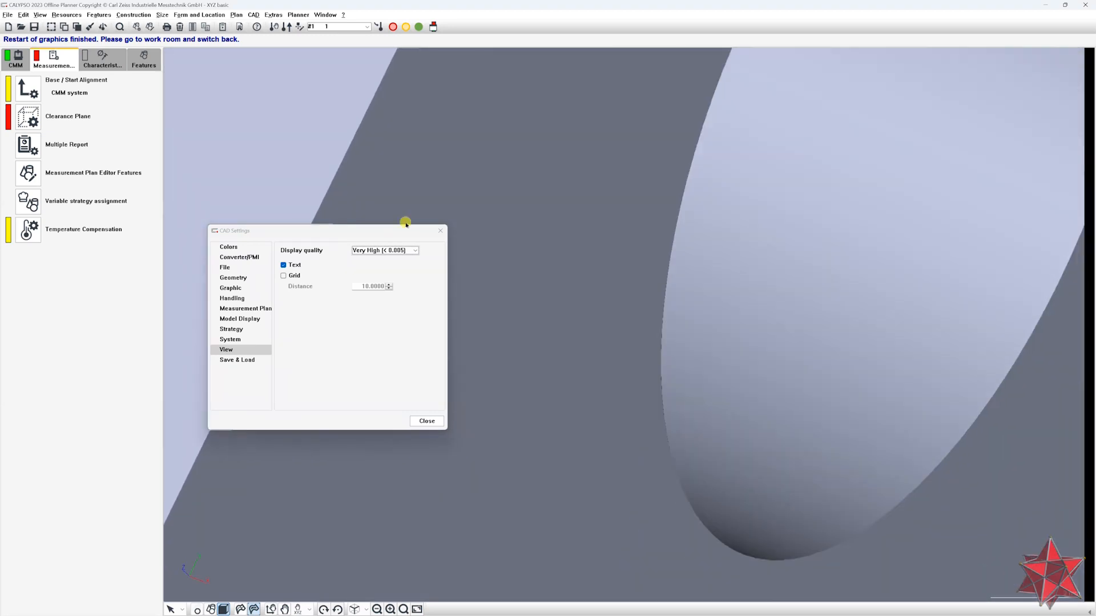
left_click(415, 252)
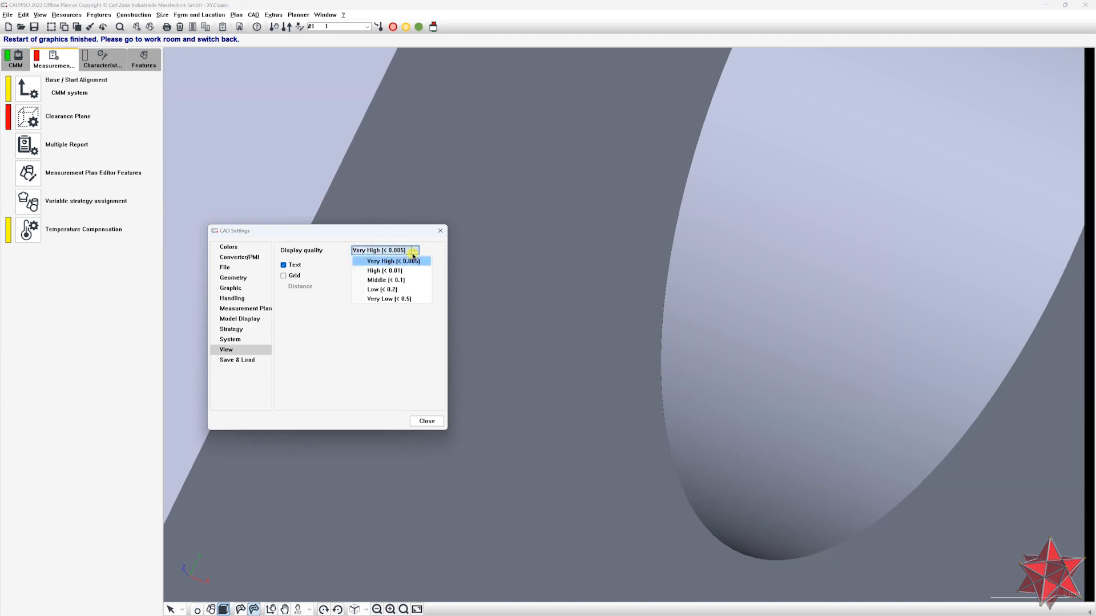
left_click(414, 254)
scroll(829, 323, "down", 10)
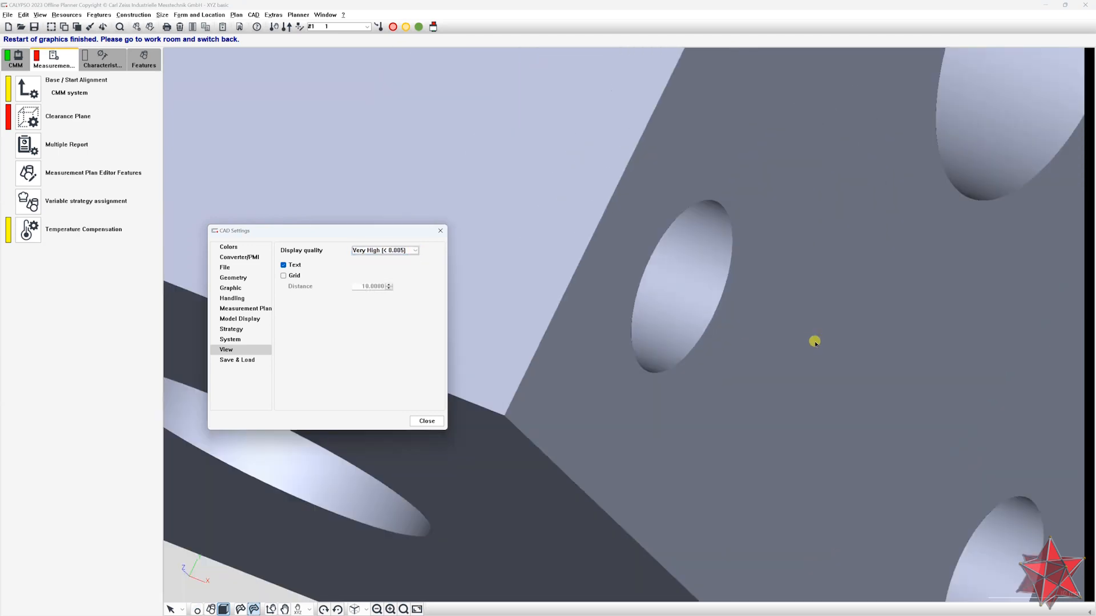
middle_click_drag(892, 257, 706, 346)
scroll(682, 365, "up", 10)
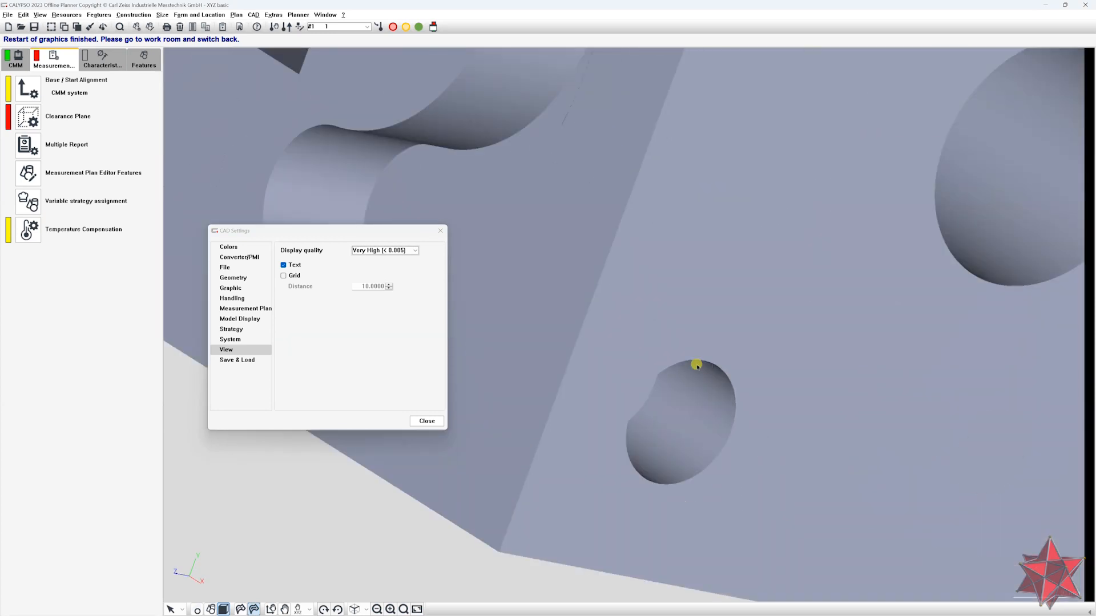
scroll(831, 348, "up", 3)
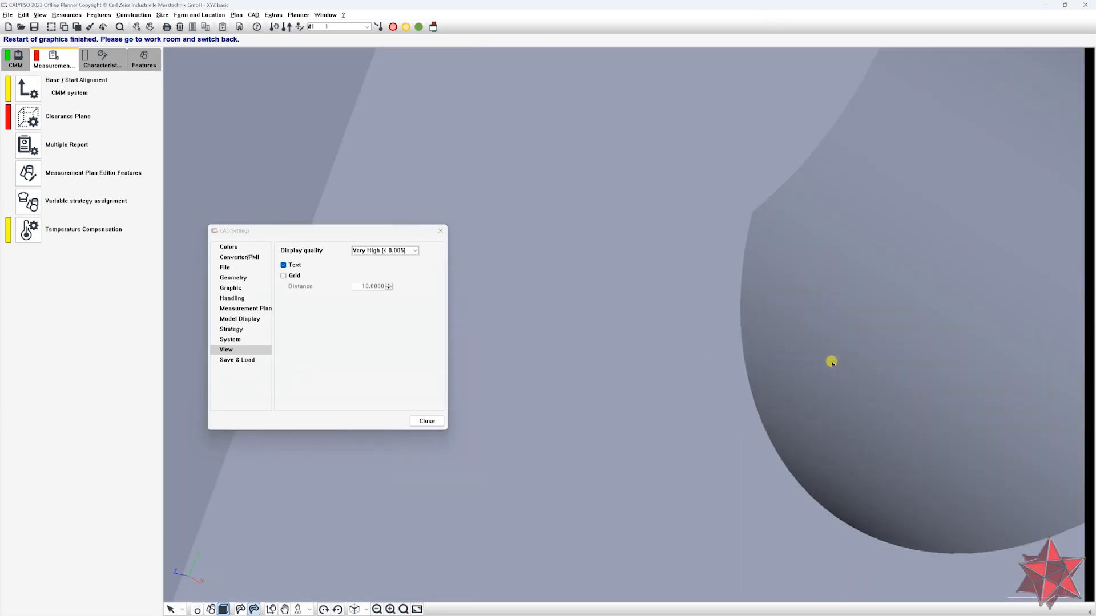
Set the display quality to Middle (< 0.1) and examine the smoothness of the hole edges.
middle_click_drag(780, 214, 634, 271)
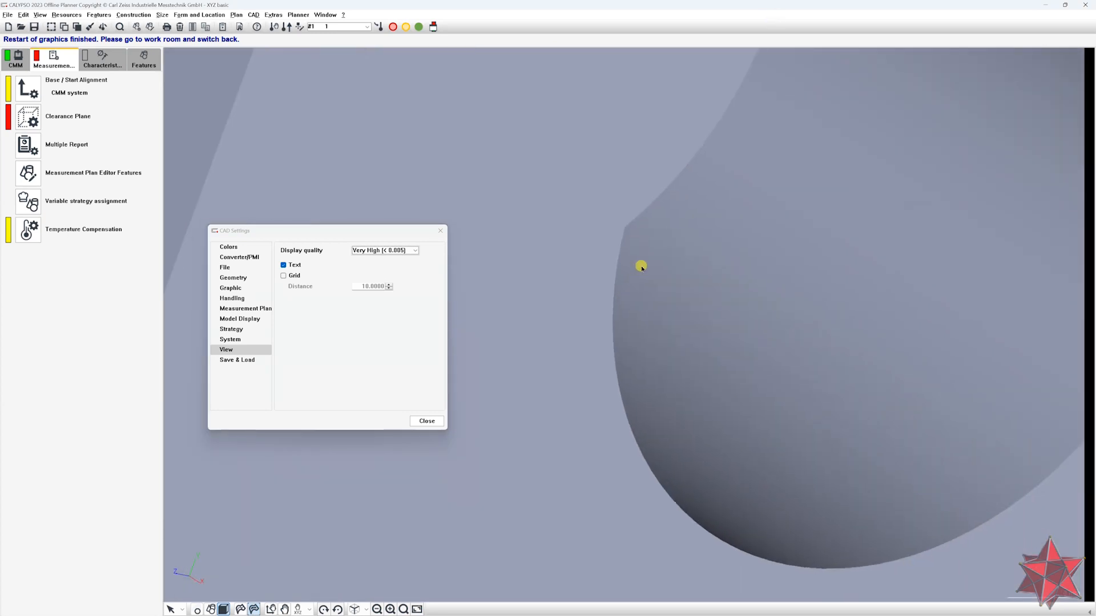
left_click(411, 251)
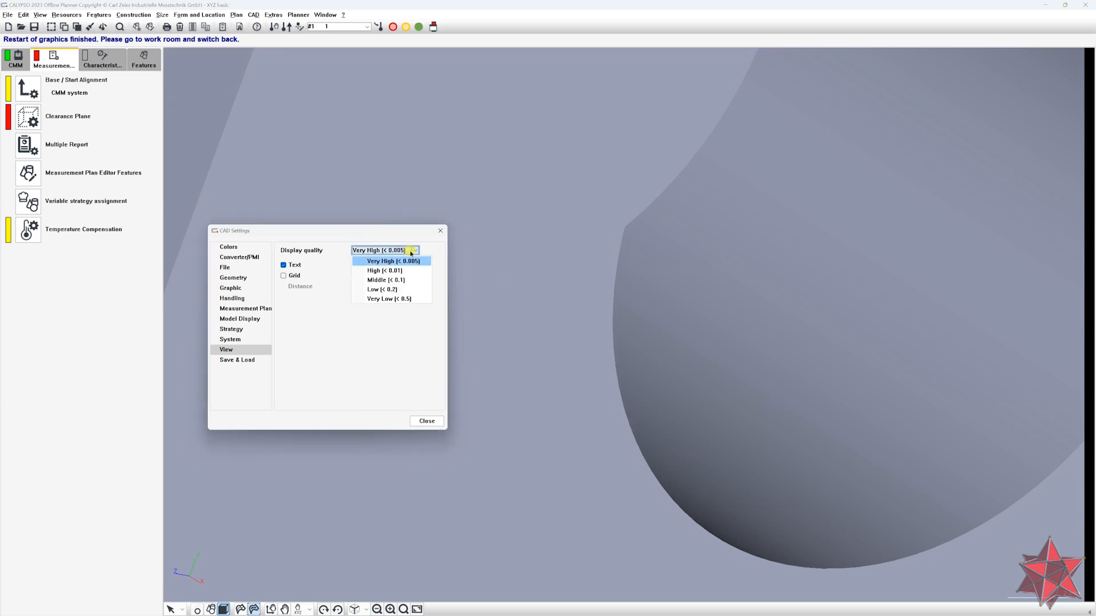
left_click(394, 281)
scroll(830, 403, "down", 5)
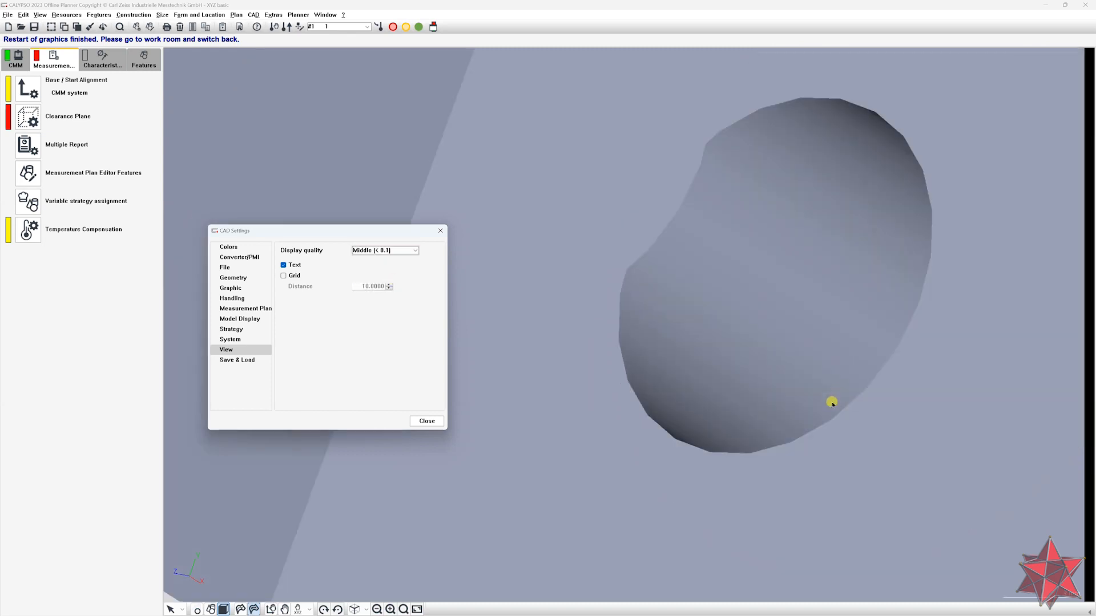
middle_click_drag(770, 269, 733, 421)
scroll(740, 425, "down", 5)
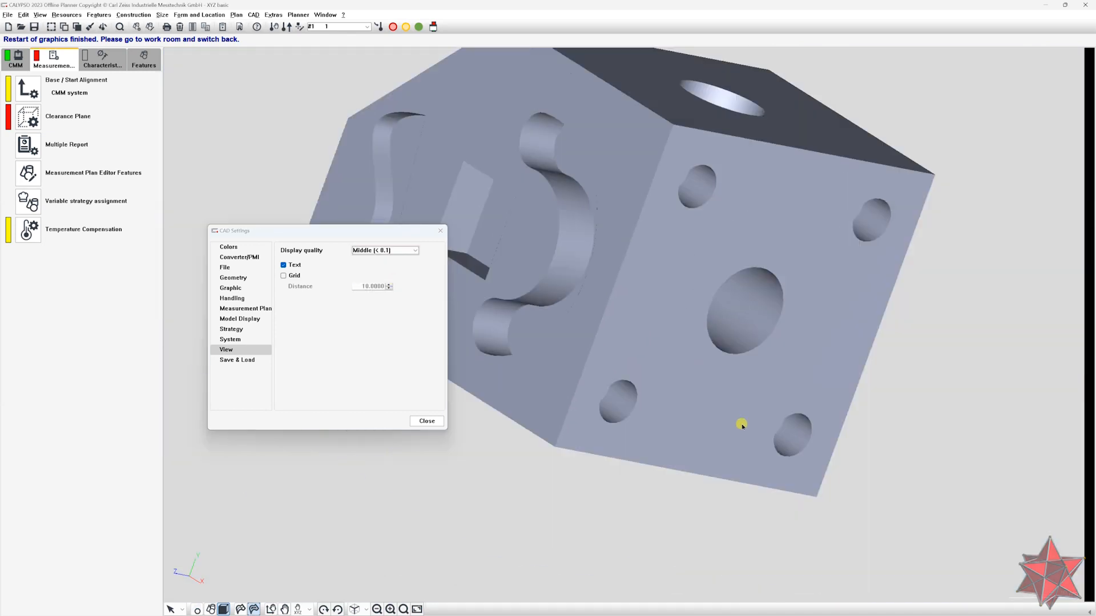
scroll(741, 426, "up", 2)
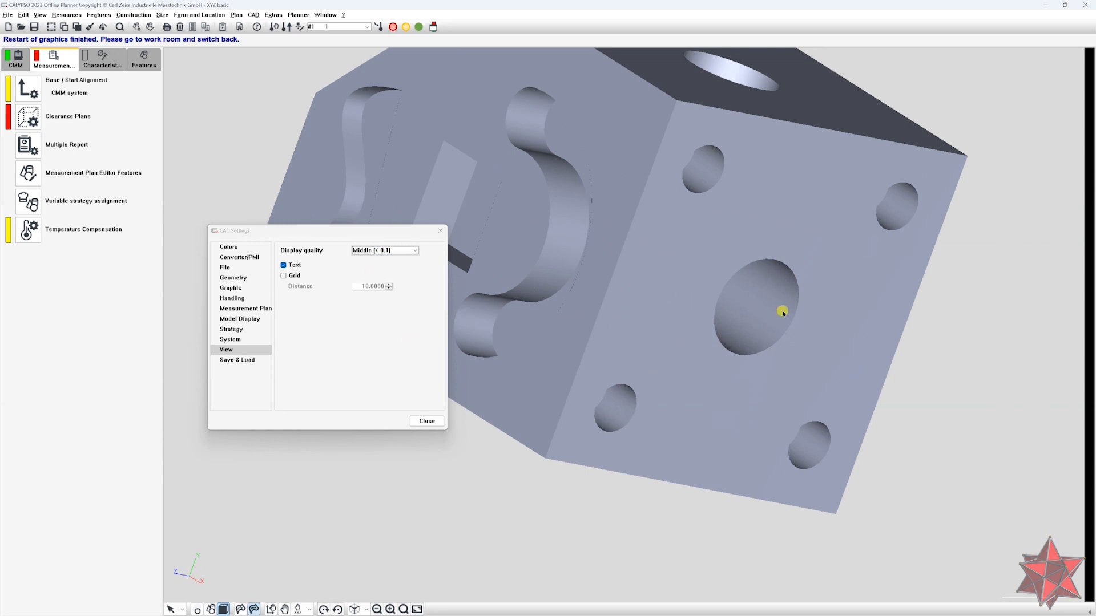
middle_click_drag(794, 226, 831, 266)
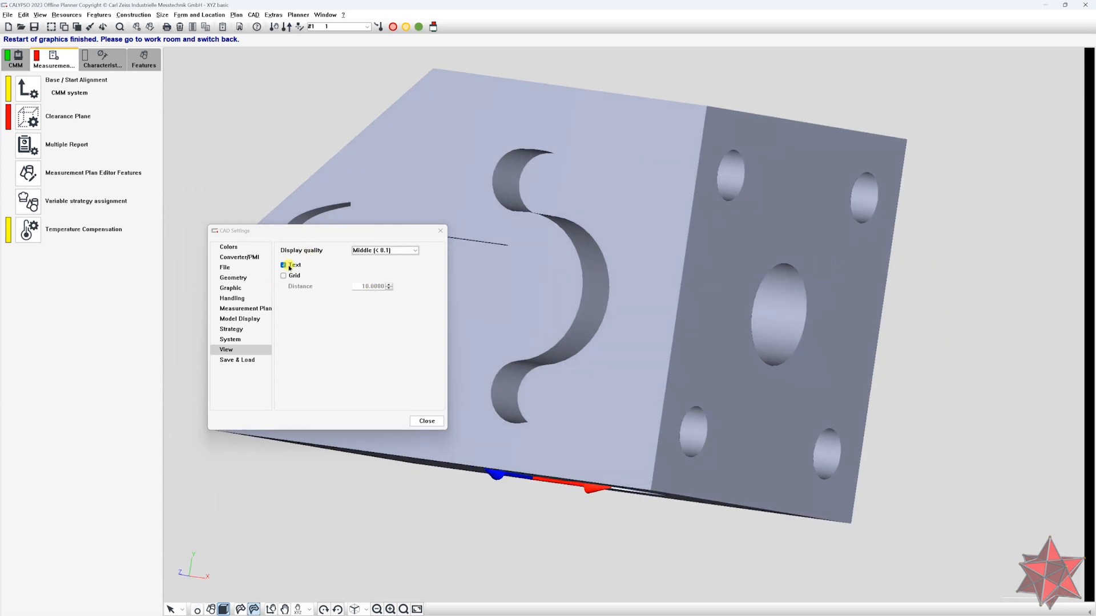
Extract a plane feature from the flat side face that contains the three pockets.
right_click_drag(597, 258, 44, 614)
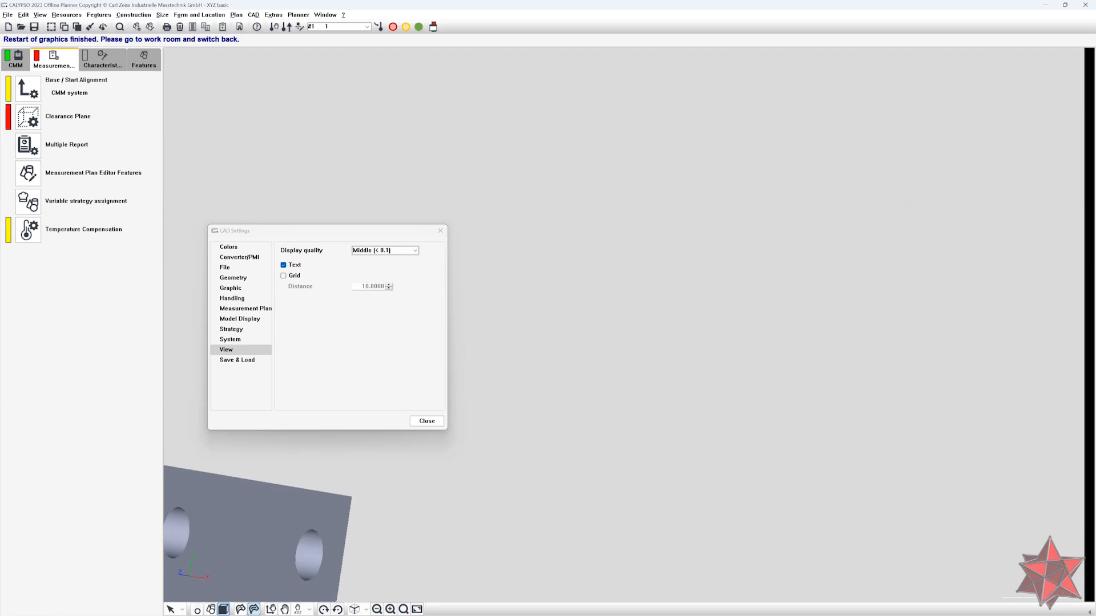
right_click_drag(610, 330, 1076, 189)
right_click_drag(751, 352, 973, 170)
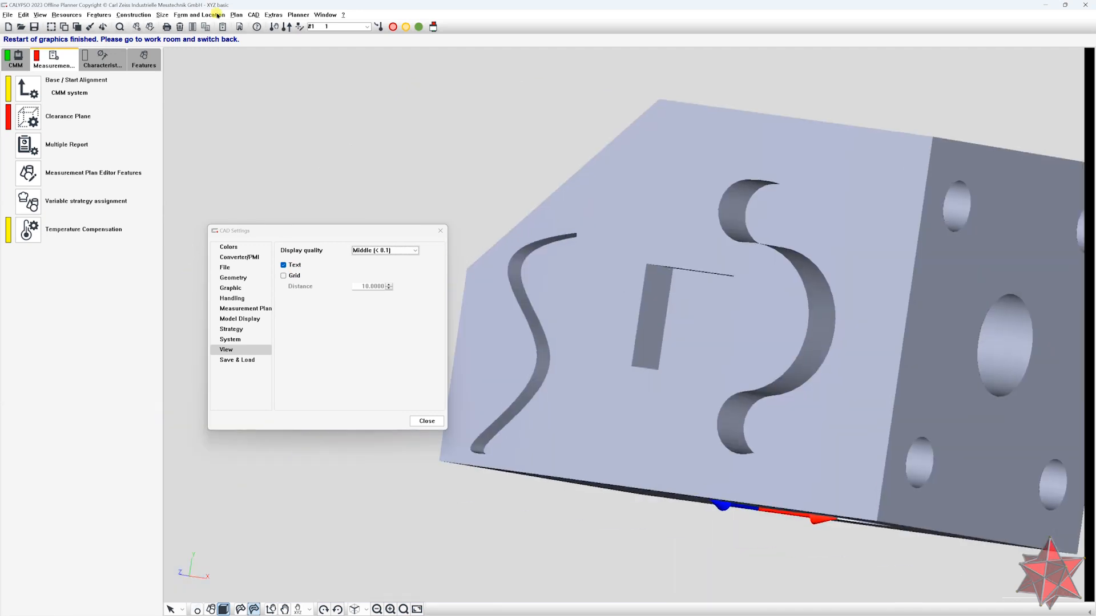
left_click(171, 607)
left_click(189, 584)
left_click_drag(723, 284, 560, 484)
left_click(674, 187)
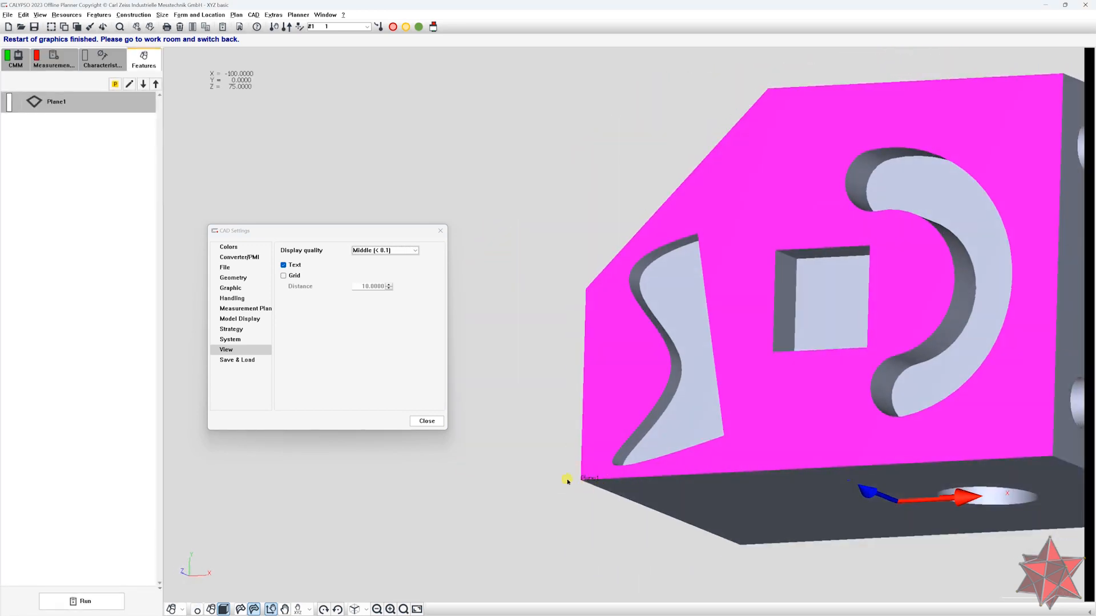
Turn off the Text labels in the view settings and turn on the Grid around the model.
left_click(288, 267)
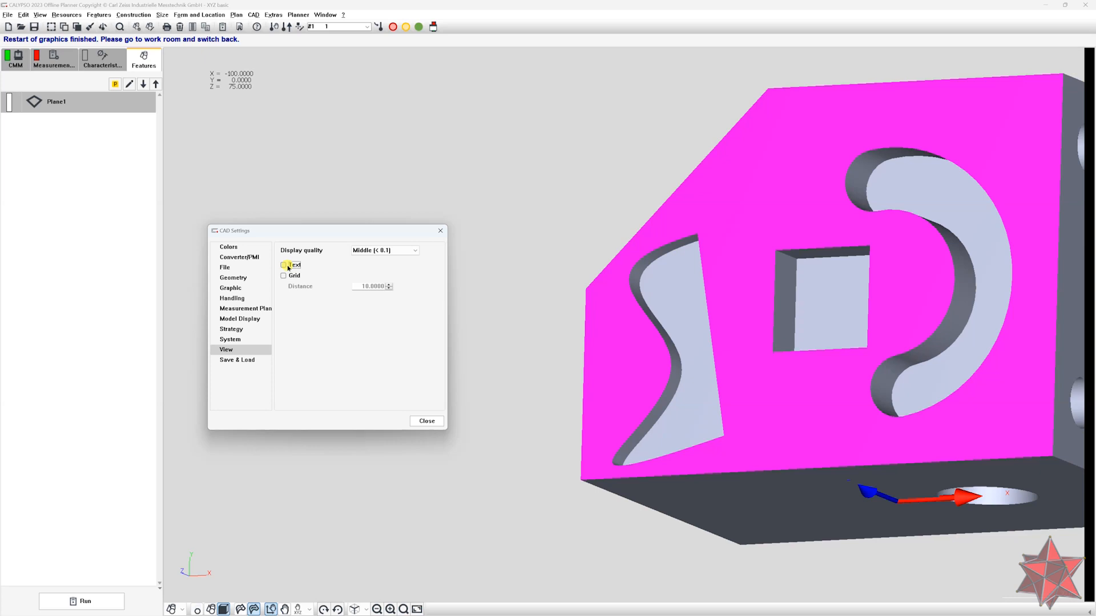
left_click(292, 277)
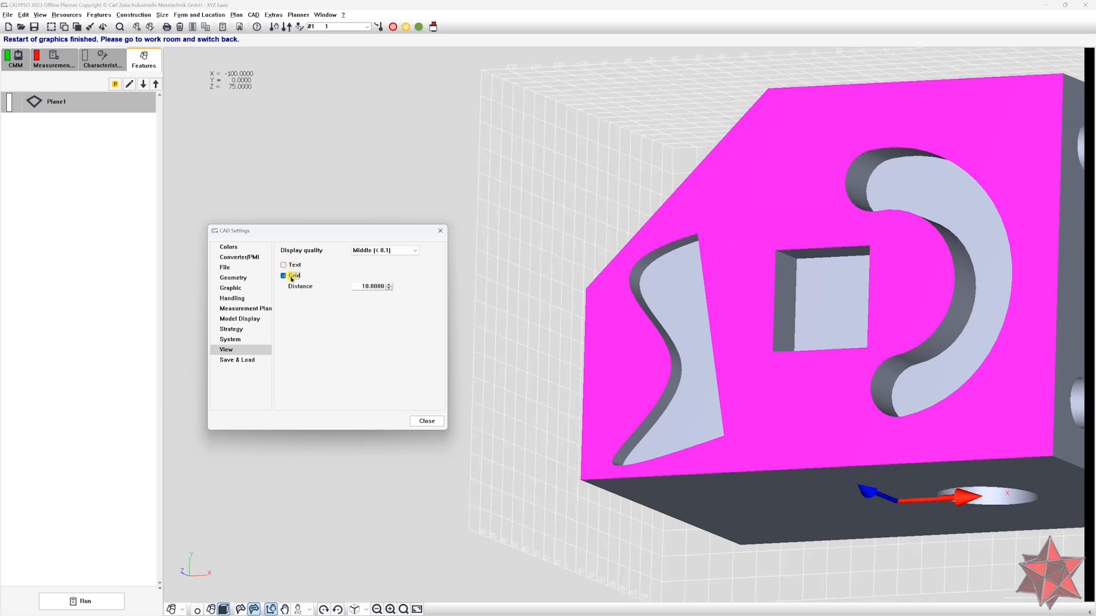
mouse_move(685, 328)
left_mouse_down()
mouse_move(734, 372)
mouse_move(736, 331)
mouse_move(667, 311)
mouse_move(771, 374)
mouse_move(669, 337)
left_mouse_up()
scroll(746, 392, "down", 5)
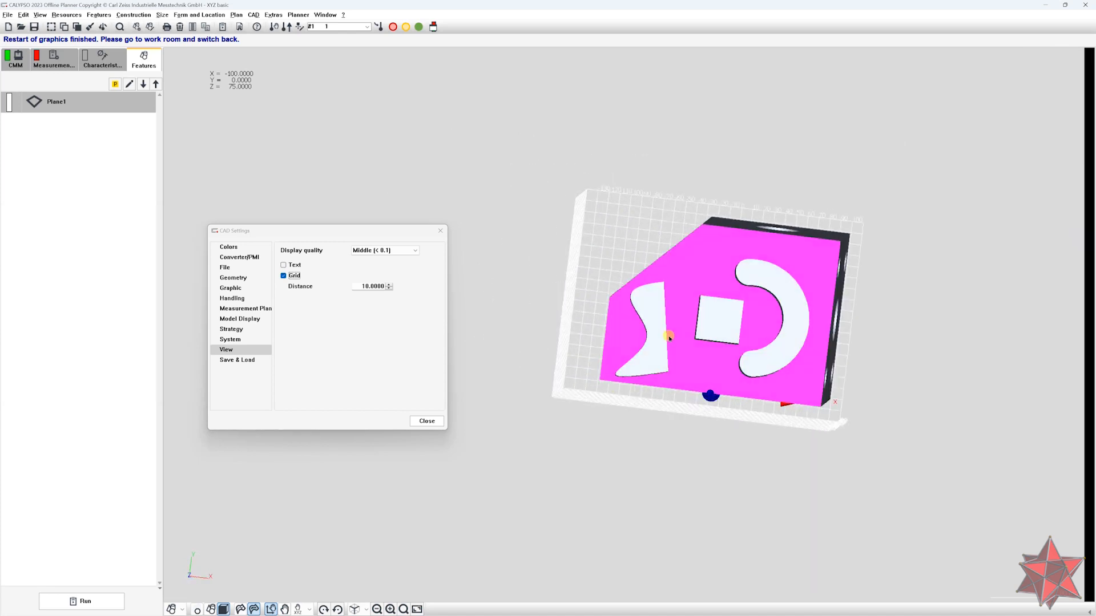
Set the grid distance to 50 and examine the grid around the model.
left_click(295, 276)
left_click(295, 276)
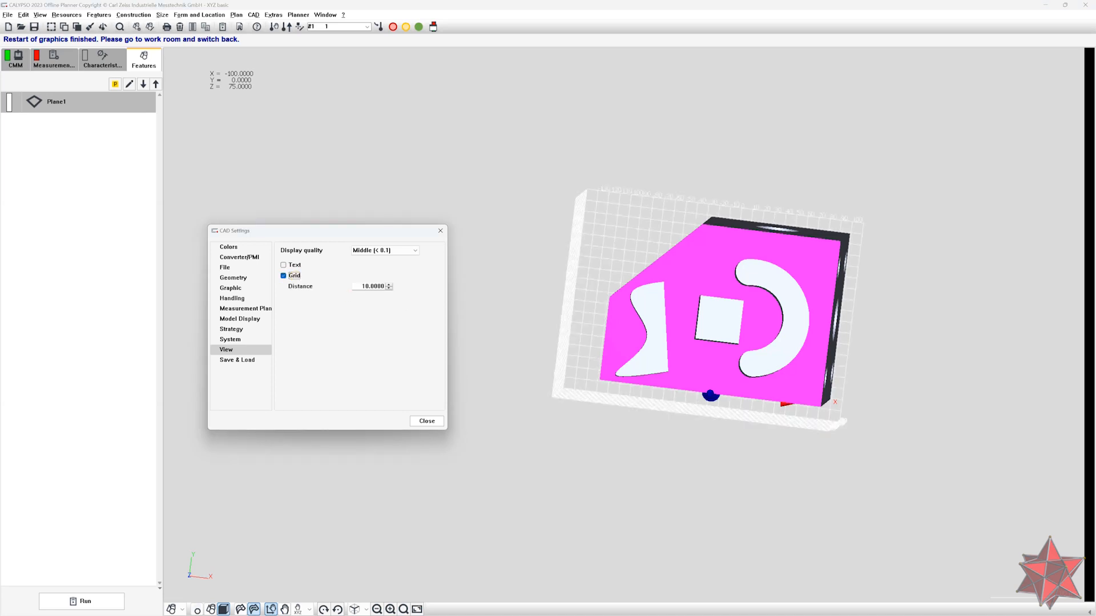
key("Tab")
type("50")
key("Tab")
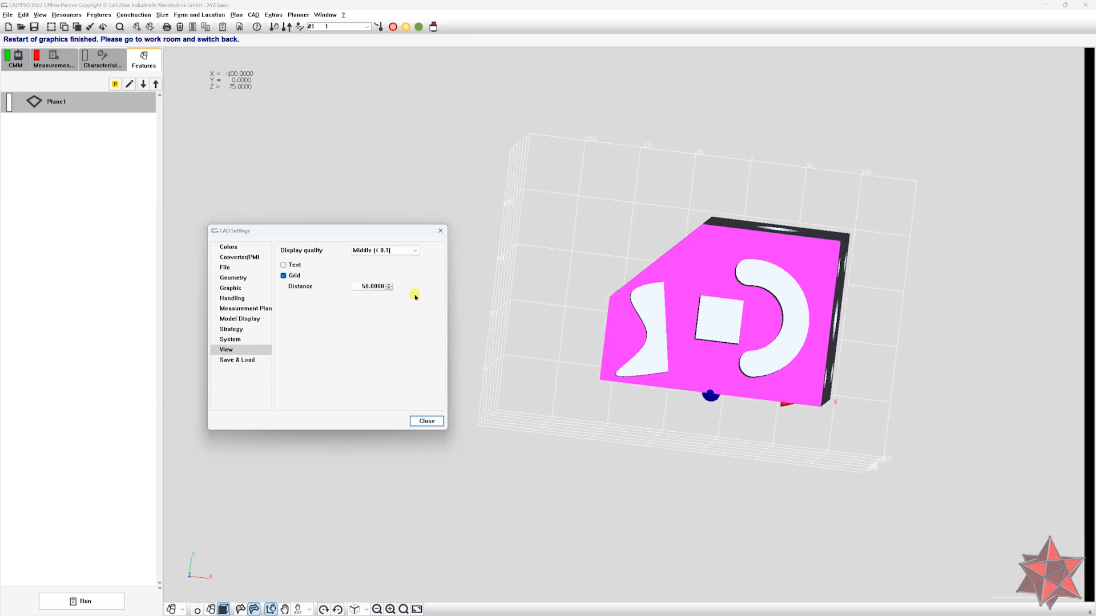
left_click_drag(826, 128, 847, 167)
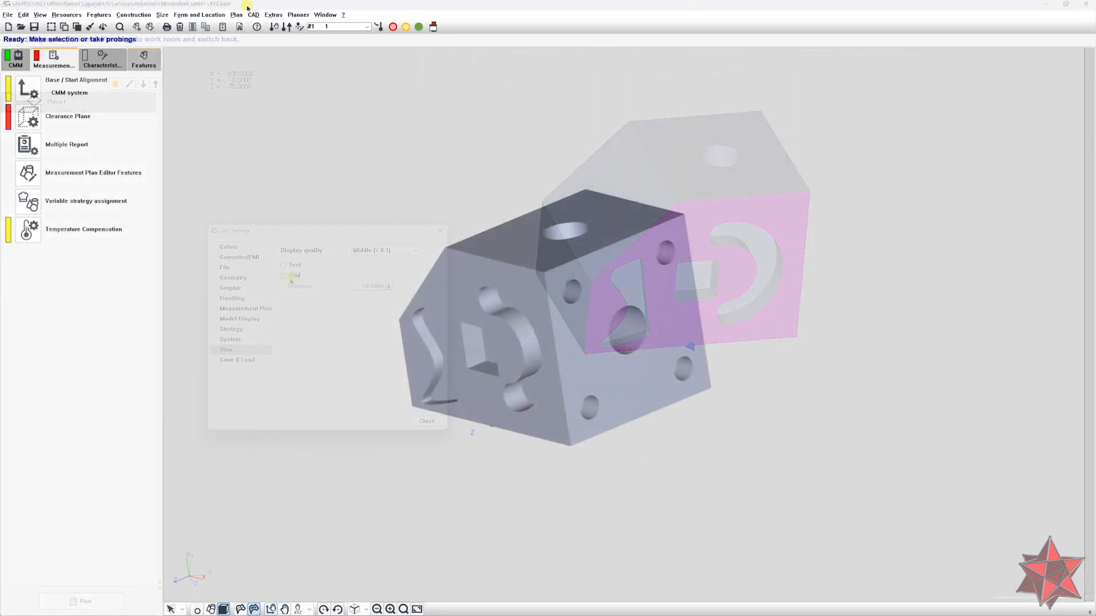
Open the Creating Features window and select the top planar face with the hole.
left_click(253, 15)
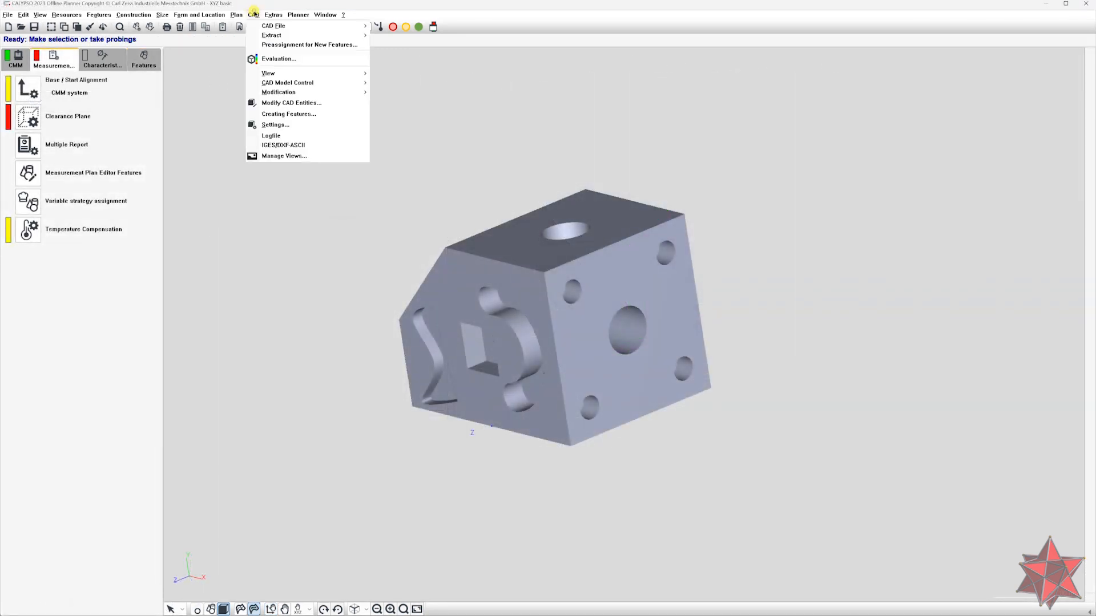
left_click(330, 114)
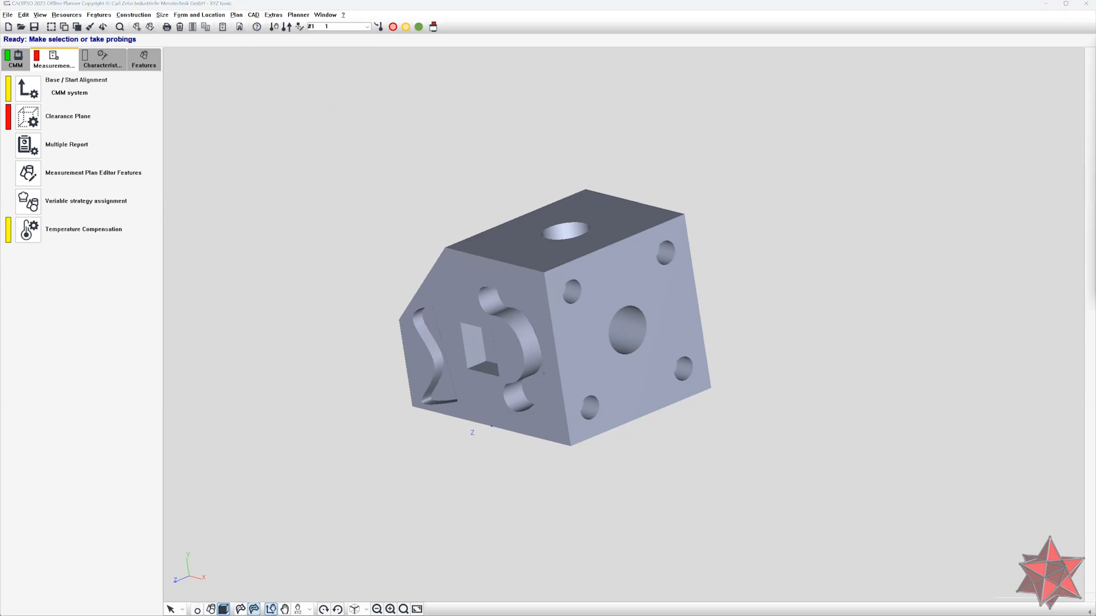
left_click_drag(1092, 54, 242, 135)
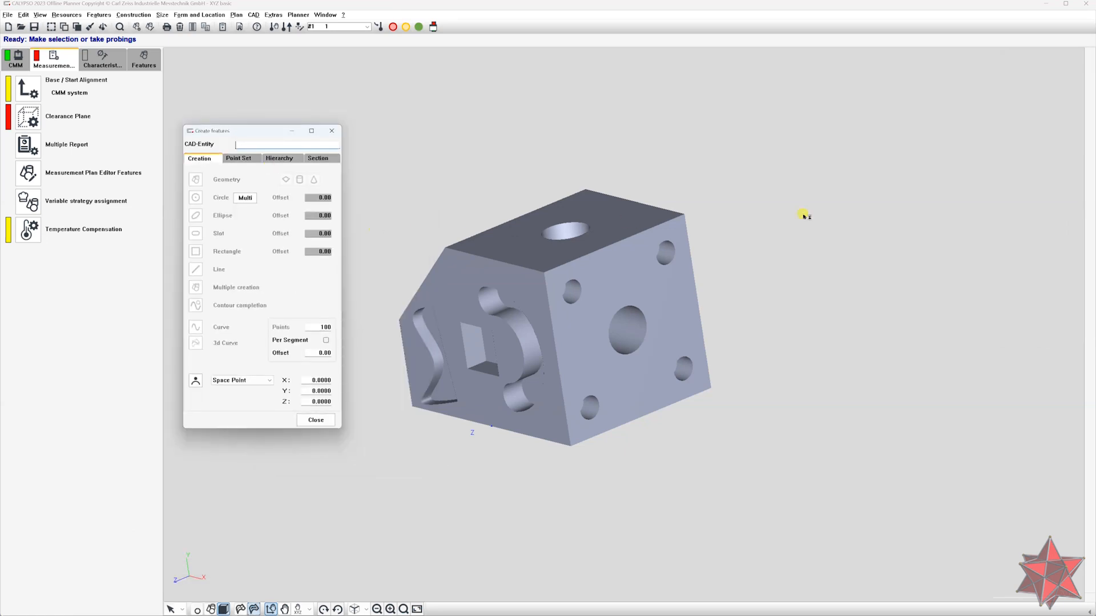
middle_click_drag(792, 221, 629, 252)
left_click(627, 253)
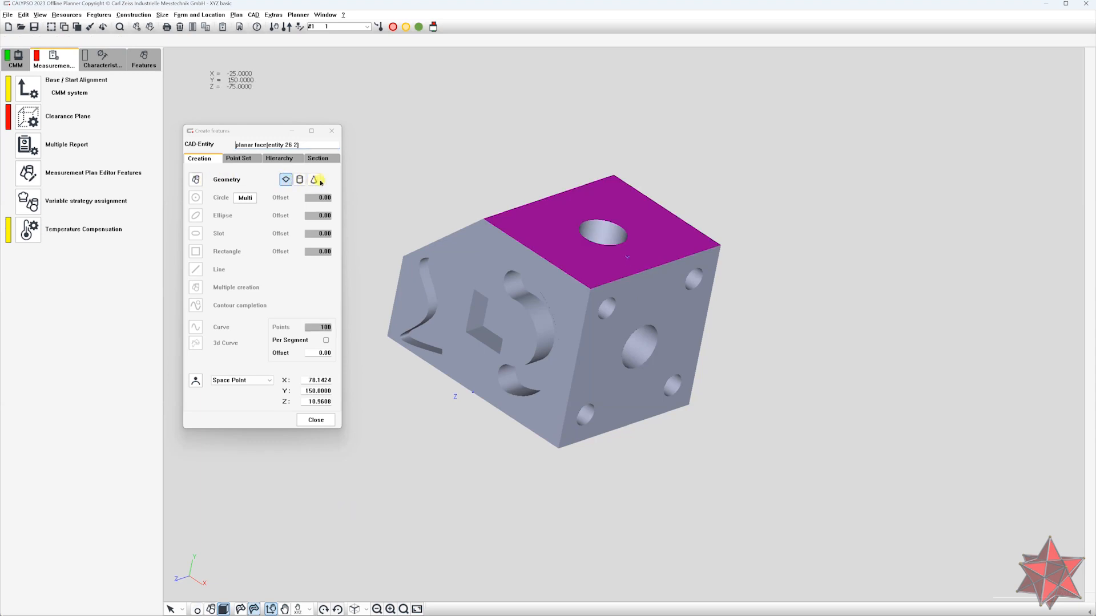
Show the model as a wireframe, then select a vertical linear edge and the top hole's circular edges to compare the available creation options.
left_click(253, 609)
left_click_drag(496, 408, 624, 370)
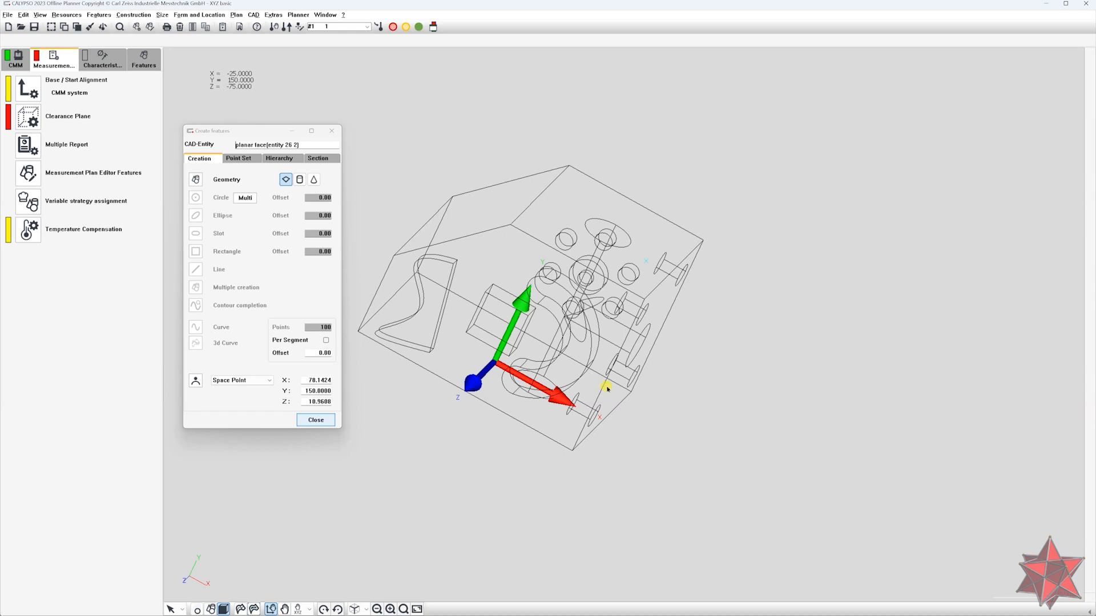
left_click_drag(641, 384, 565, 321)
left_click(792, 354)
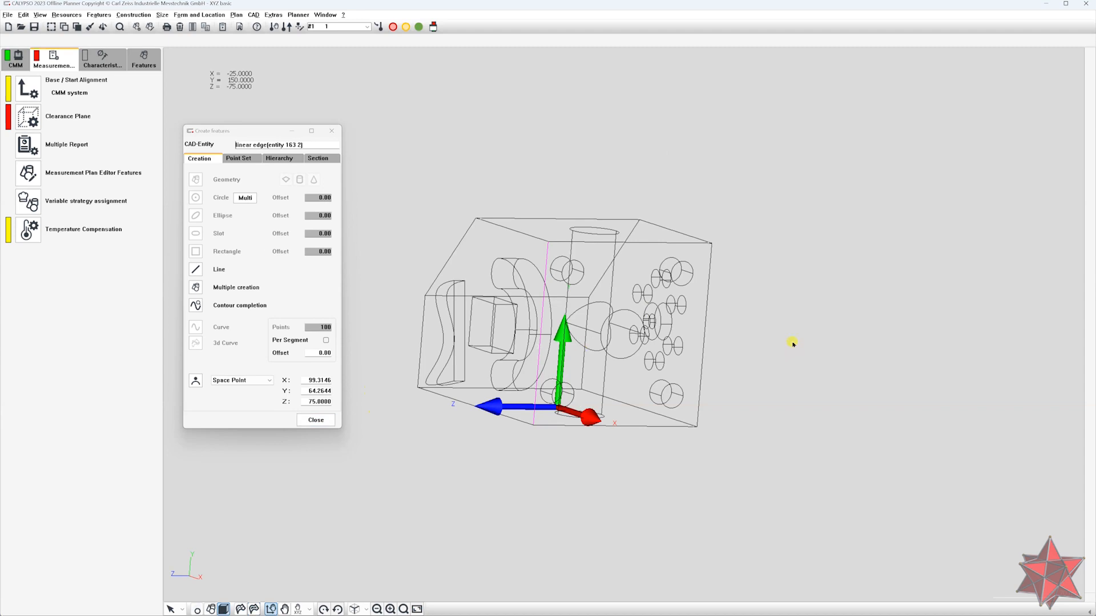
left_click_drag(734, 276, 782, 395)
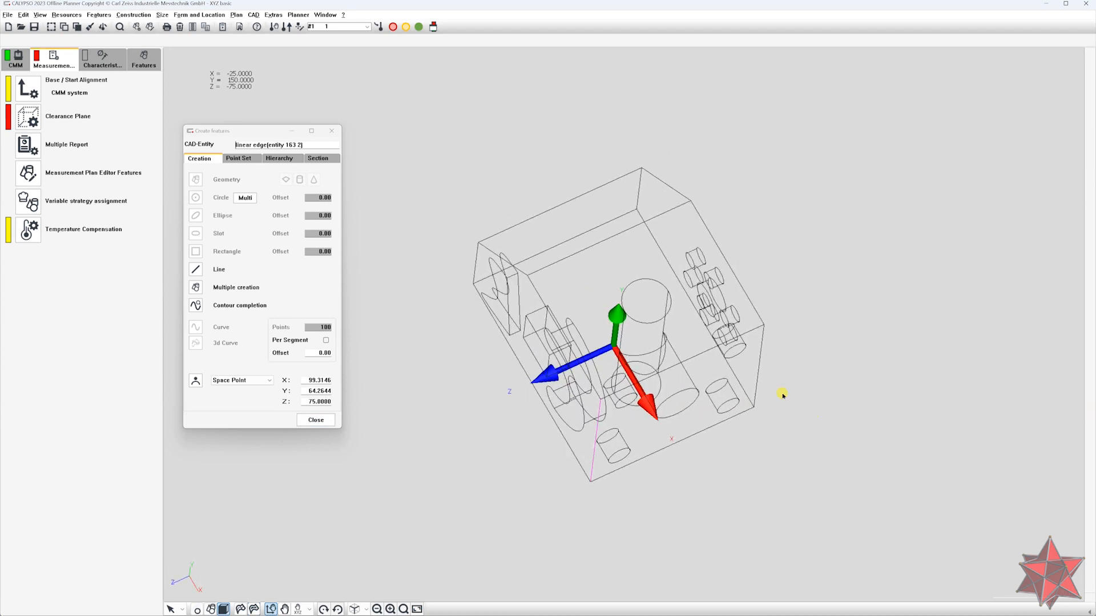
left_click_drag(700, 333, 577, 353)
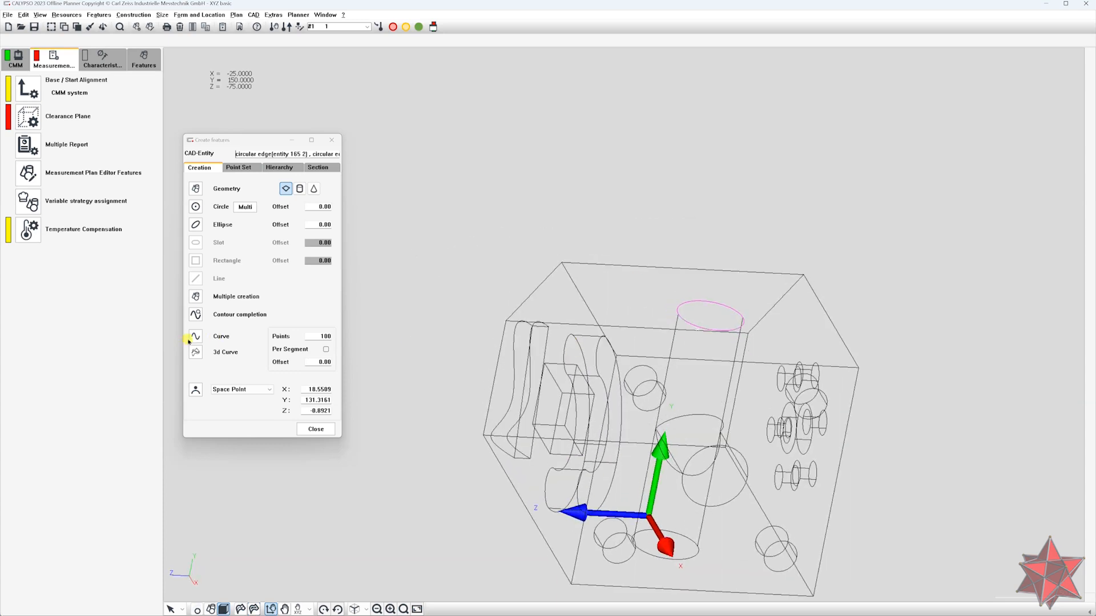
left_click_drag(659, 402, 706, 405)
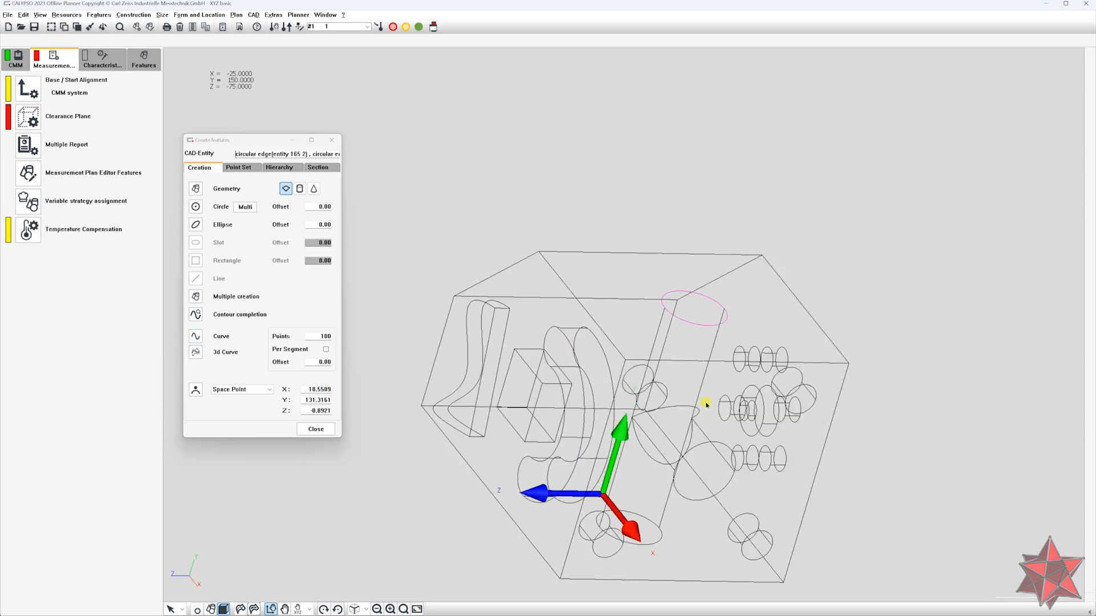
left_click_drag(578, 402, 549, 417)
Create a Space Point on the top planar face near the hole.
left_click_drag(259, 138, 231, 156)
left_click(199, 408)
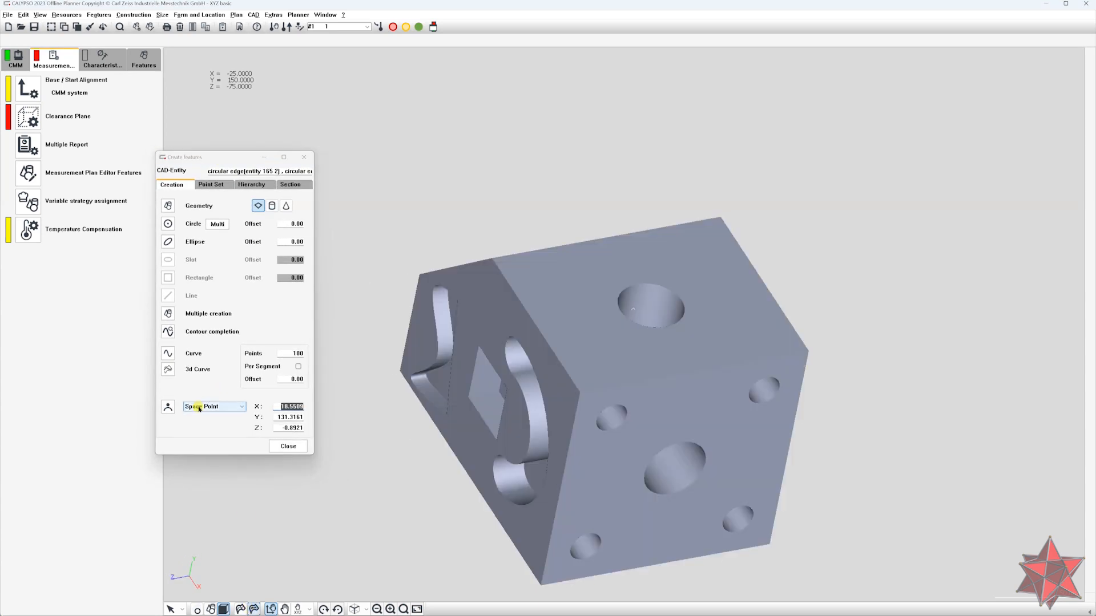
left_click(199, 407)
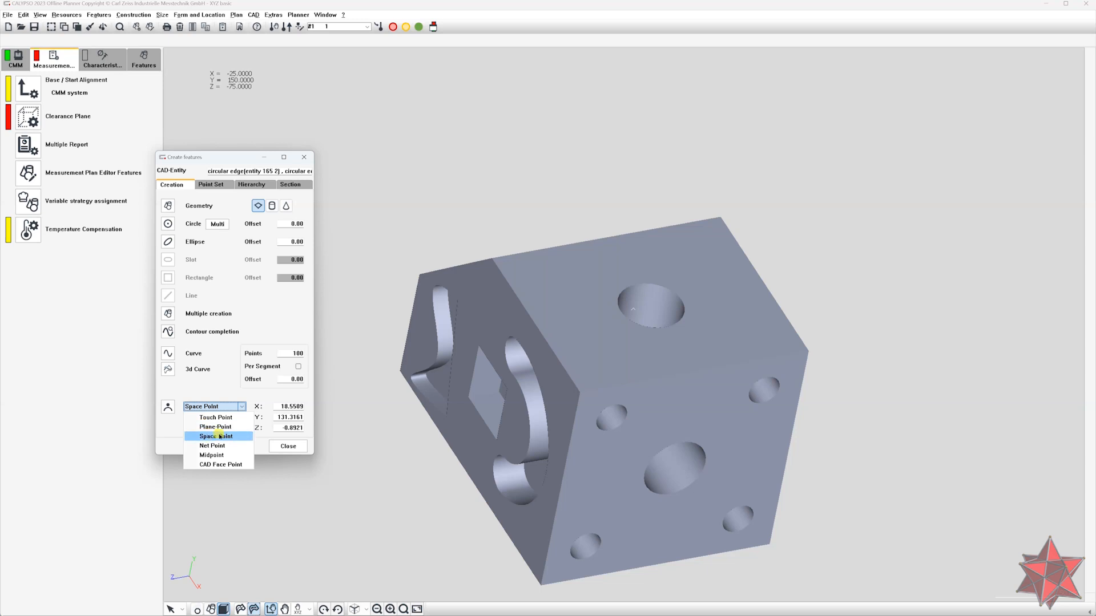
left_click(546, 380)
left_click(617, 355)
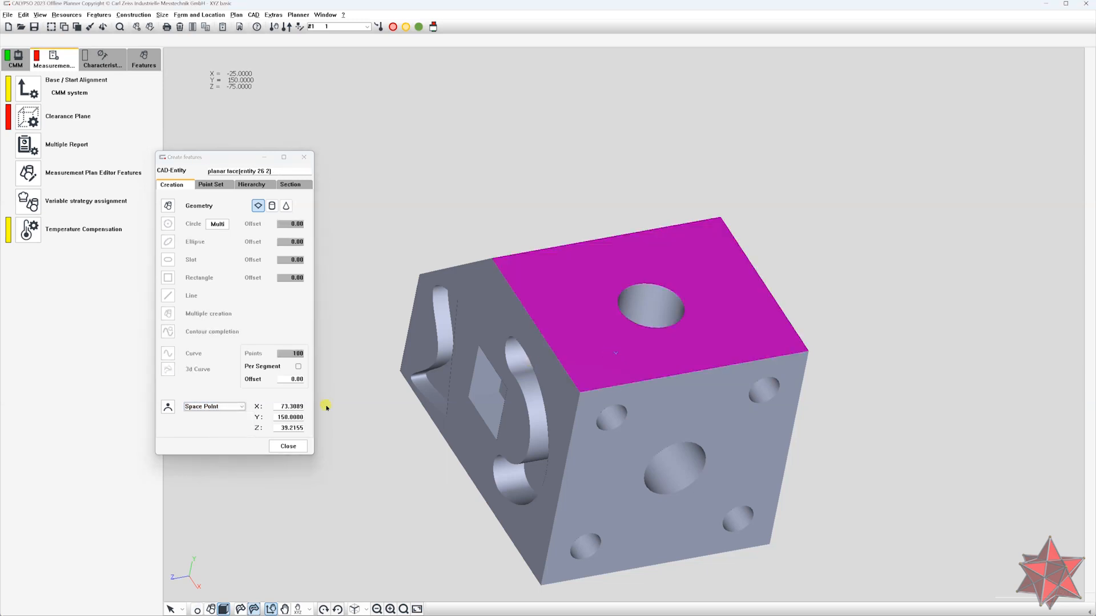
left_click(168, 407)
Open the Point Set options, try Point with Point Set as the feature type and settle on Space Points.
left_click(940, 218)
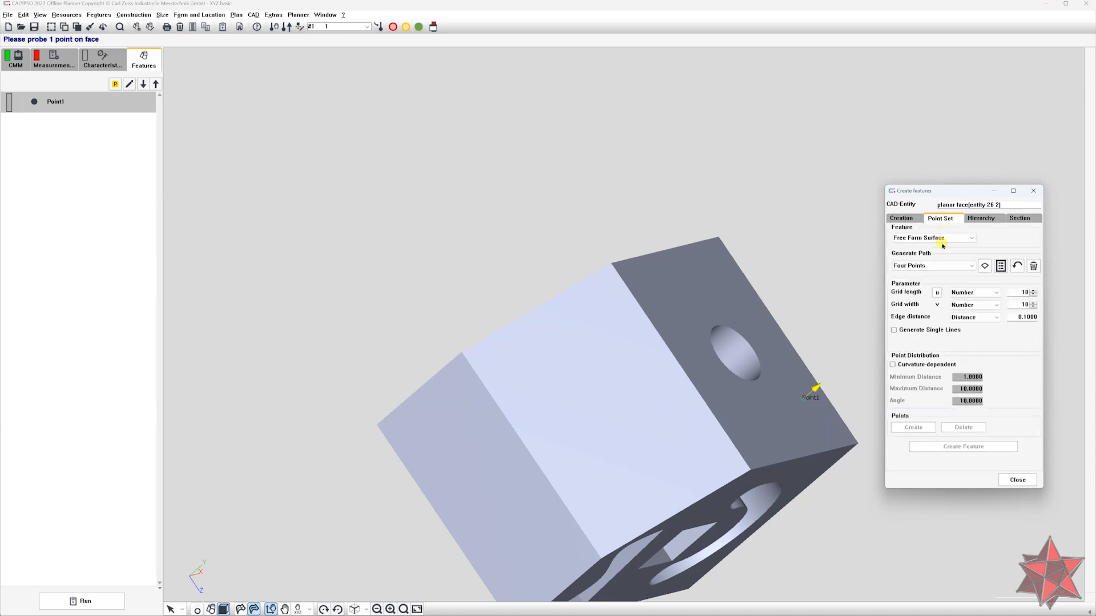
left_click(943, 239)
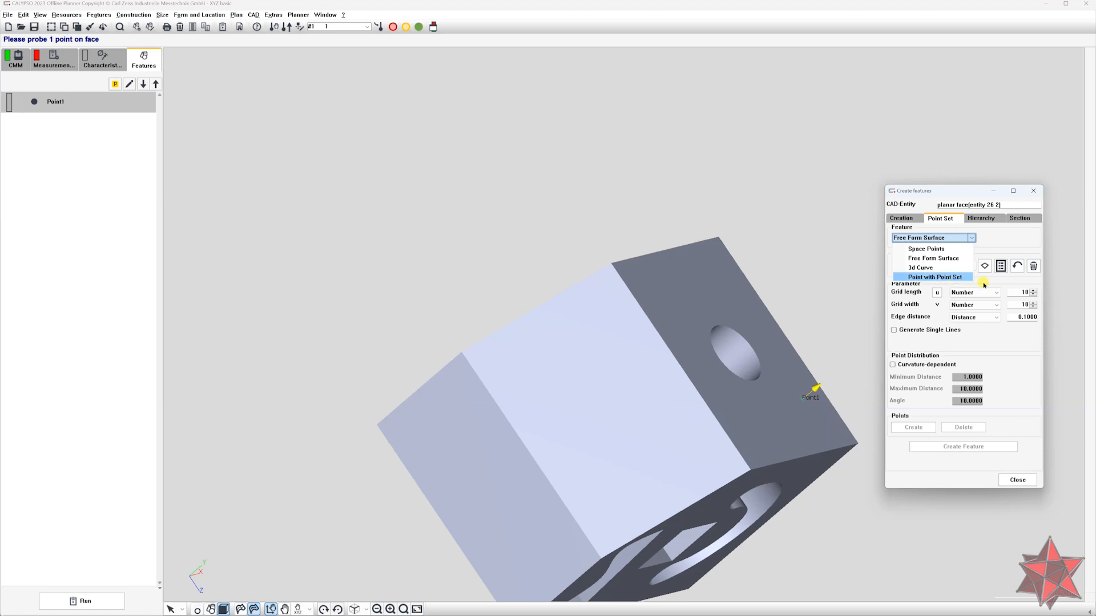
left_click(964, 277)
left_click(950, 237)
left_click(917, 248)
Choose File as the point set's path source, dismiss the file selection and review the other path options.
left_click(944, 266)
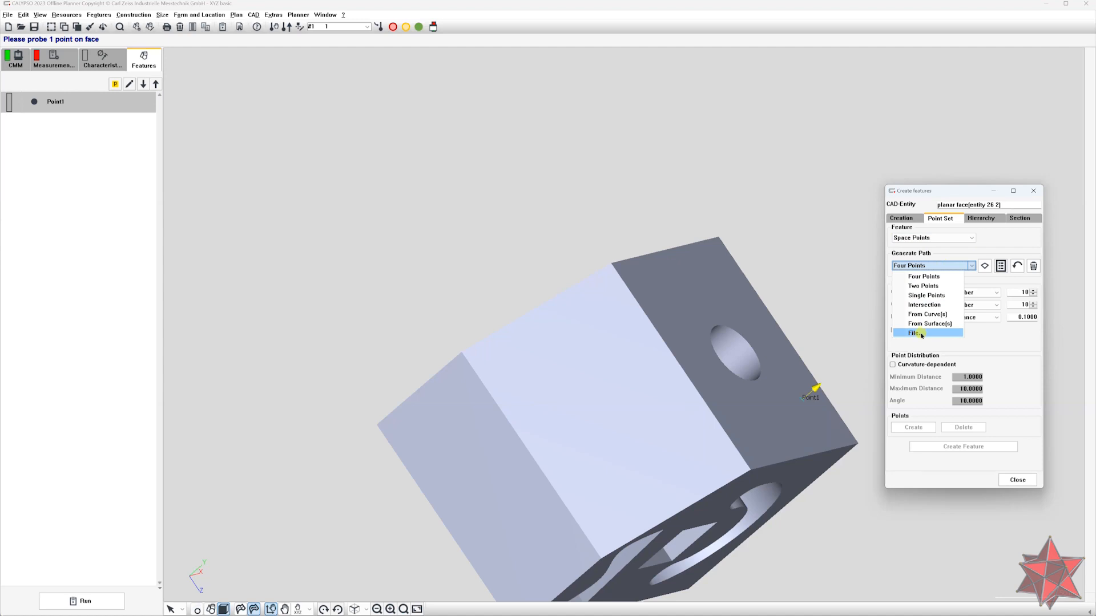
left_click(921, 334)
left_click(1083, 204)
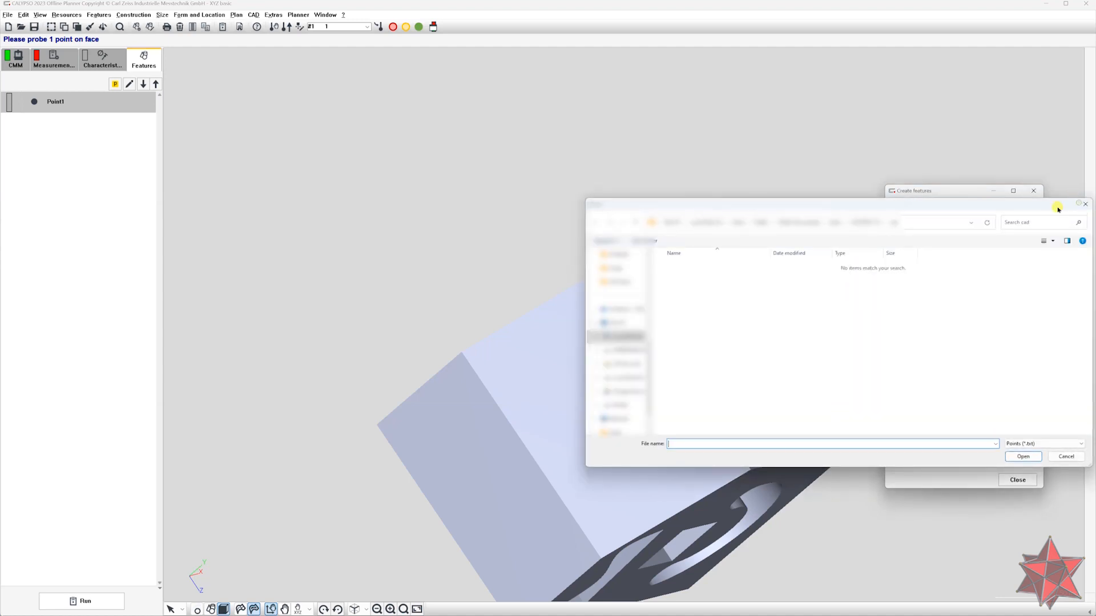
mouse_move(747, 365)
left_mouse_down()
mouse_move(703, 335)
mouse_move(758, 272)
mouse_move(725, 336)
mouse_move(686, 224)
left_mouse_up()
right_click_drag(660, 187, 628, 276)
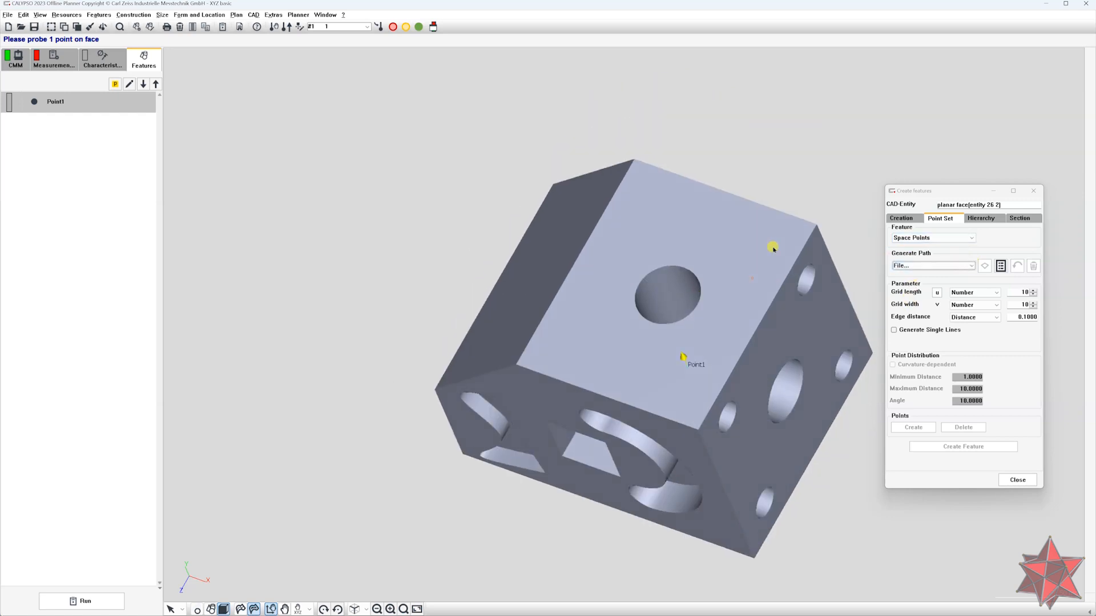
left_click_drag(777, 274, 815, 241)
left_click(924, 266)
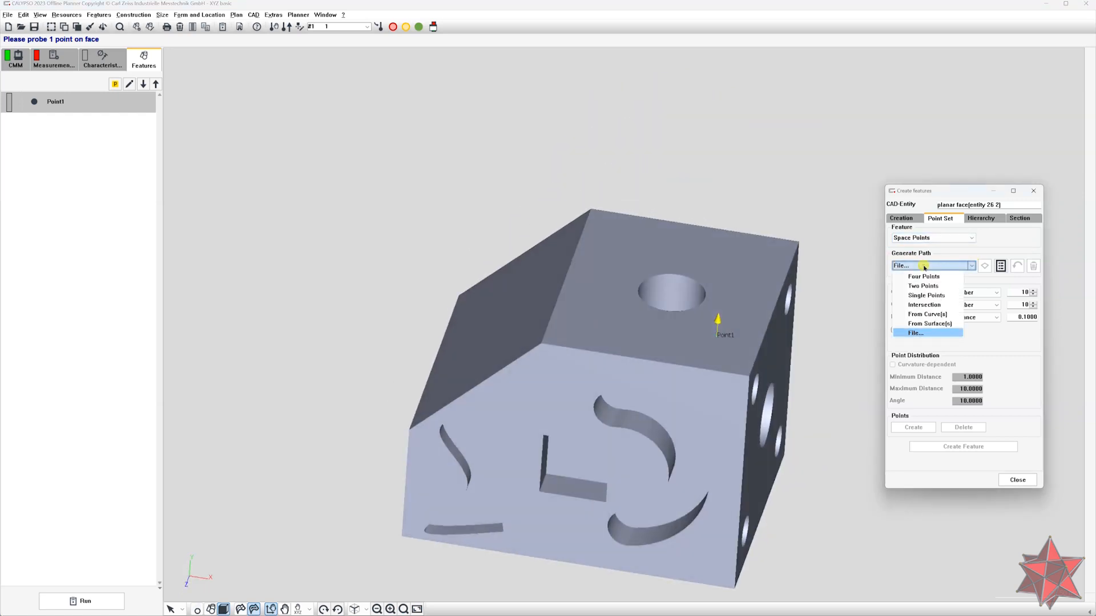
left_click(923, 266)
left_click(923, 266)
Review the CAD hierarchy of XYZ basic.SAT and the Section settings for the intersection plane.
left_click(980, 218)
left_click_drag(979, 200, 912, 196)
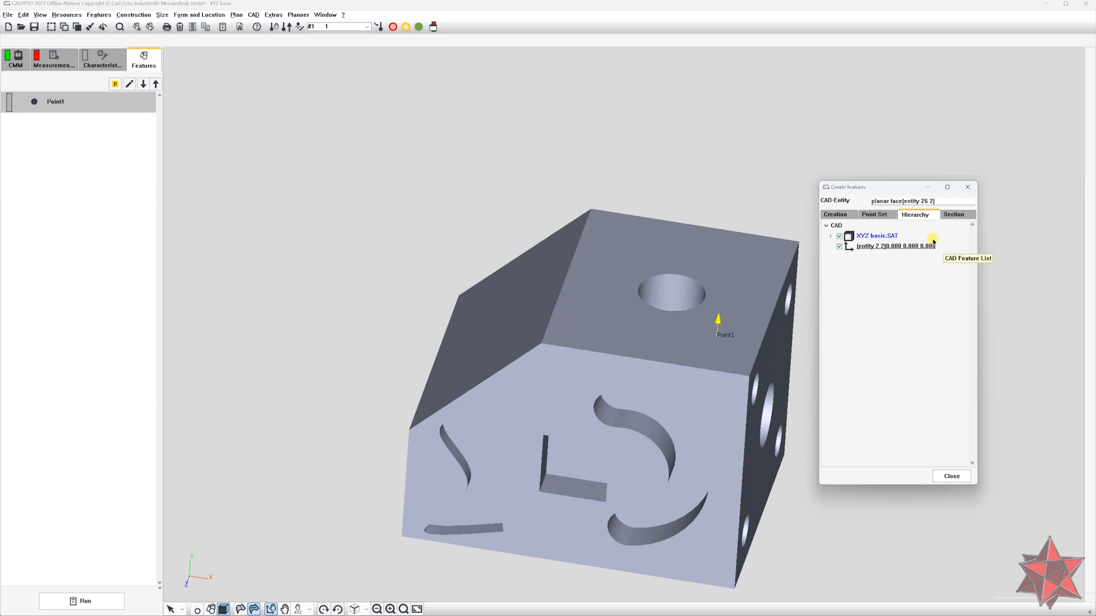
left_click(958, 215)
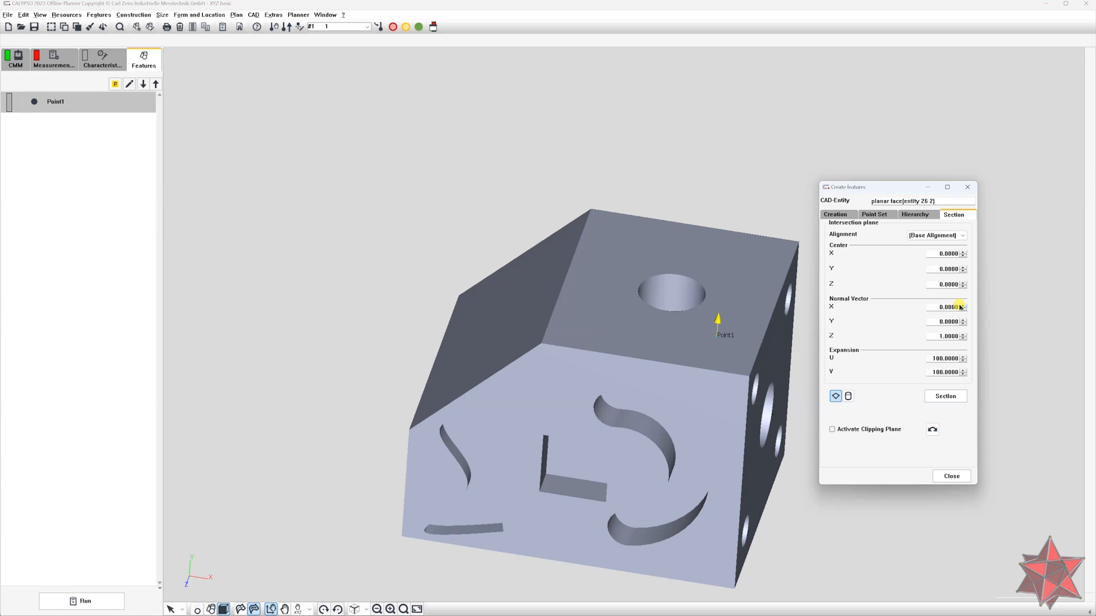
Place the intersection plane through the block with normal vector X 1.0000 and resize it to about 220 by 86 mm around the hole.
left_click(637, 331)
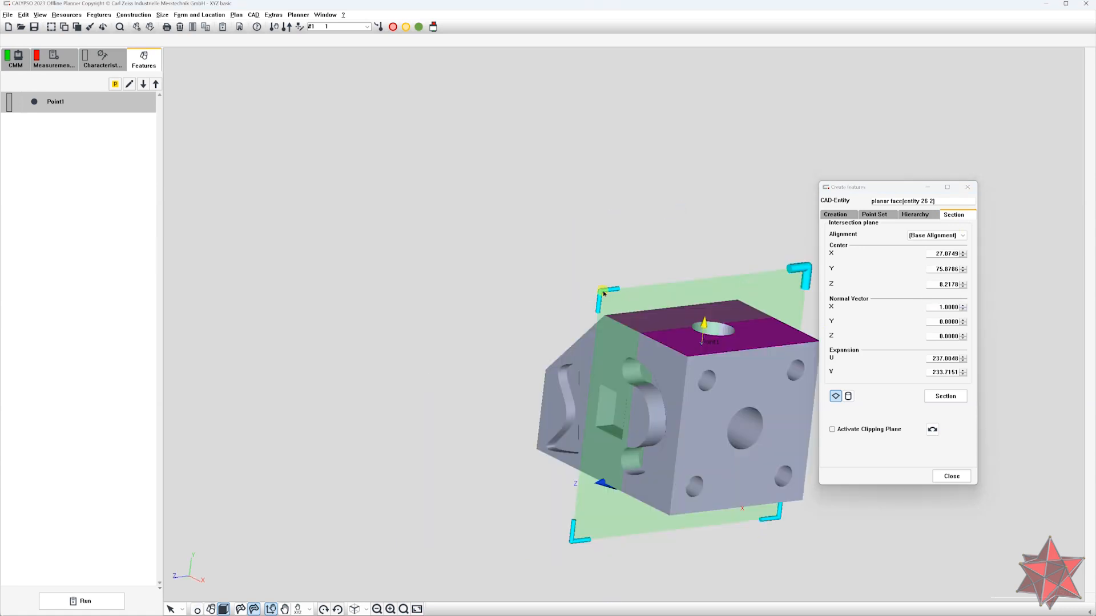
left_click_drag(603, 293, 601, 307)
middle_click_drag(663, 381, 564, 418)
left_click_drag(430, 359, 509, 355)
left_click_drag(677, 350, 601, 352)
middle_click_drag(603, 353, 684, 489)
scroll(596, 351, "up", 4)
middle_click_drag(619, 402, 777, 469)
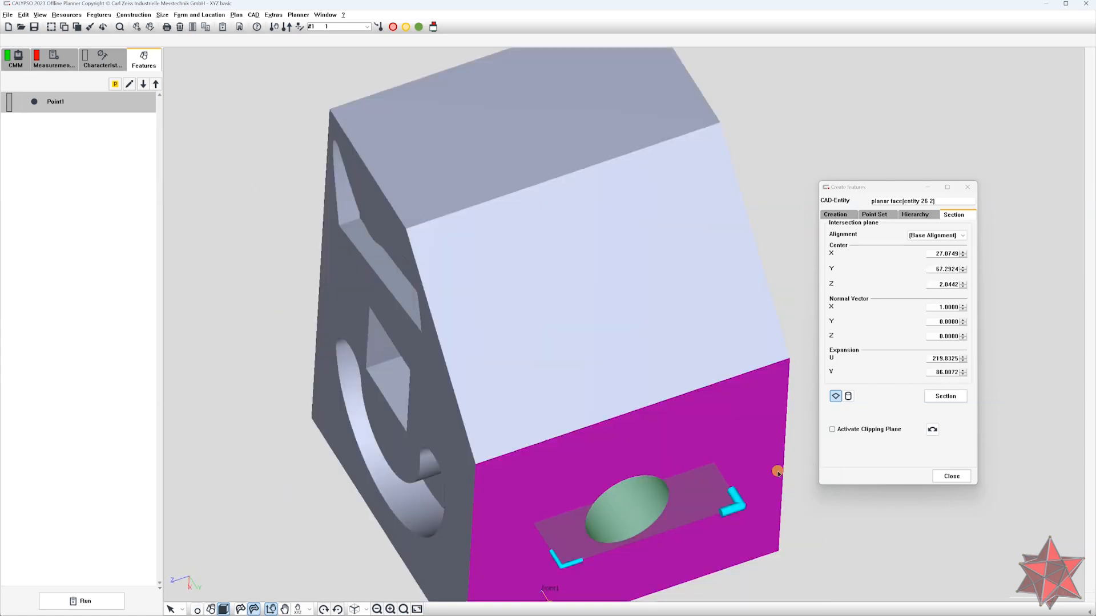
scroll(685, 465, "down", 3)
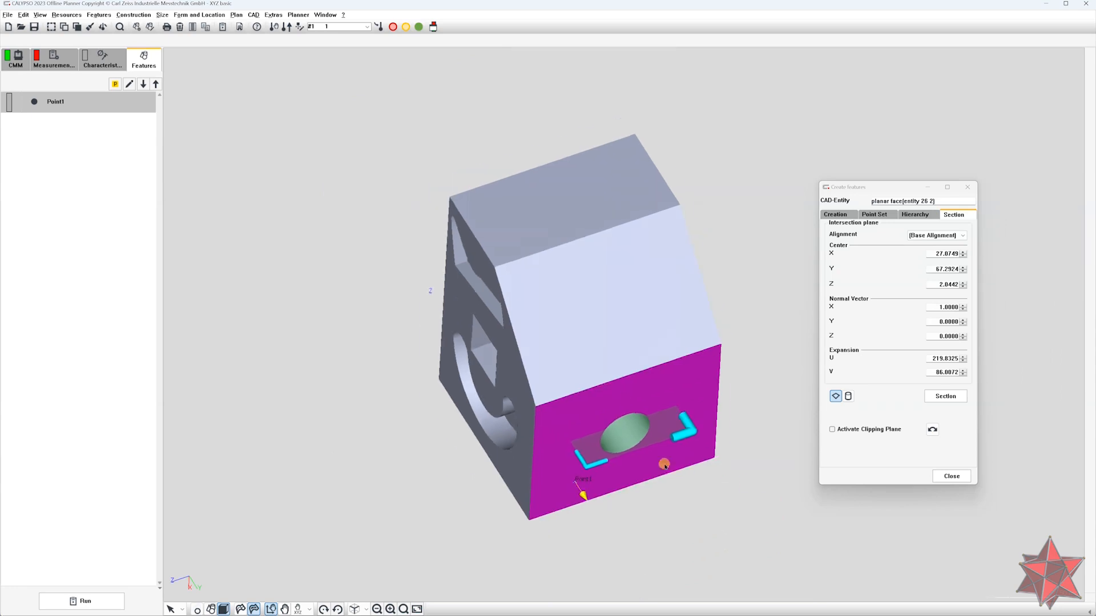
middle_click_drag(662, 464, 622, 264)
middle_click_drag(622, 265, 627, 234)
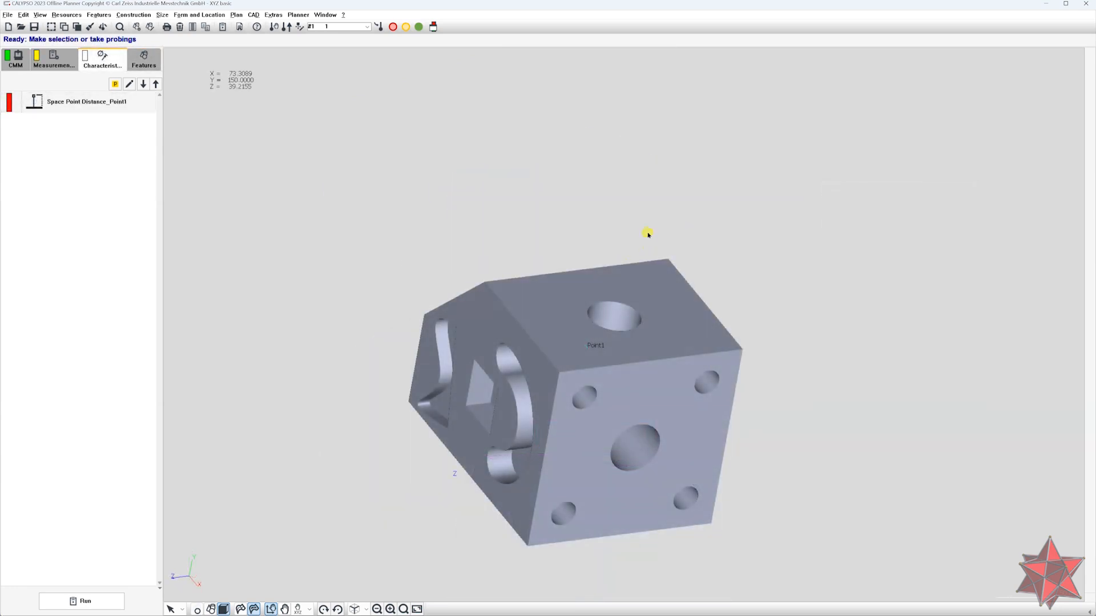
Open the CAD evaluation settings and display banners for the characteristics.
left_click(254, 14)
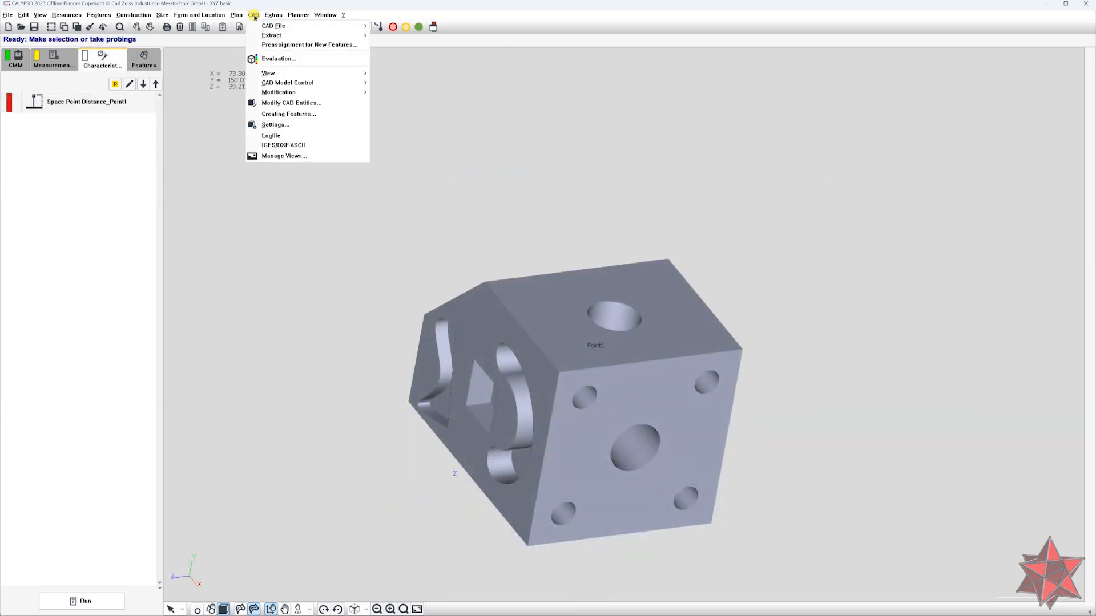
left_click(267, 58)
left_click_drag(113, 66, 953, 120)
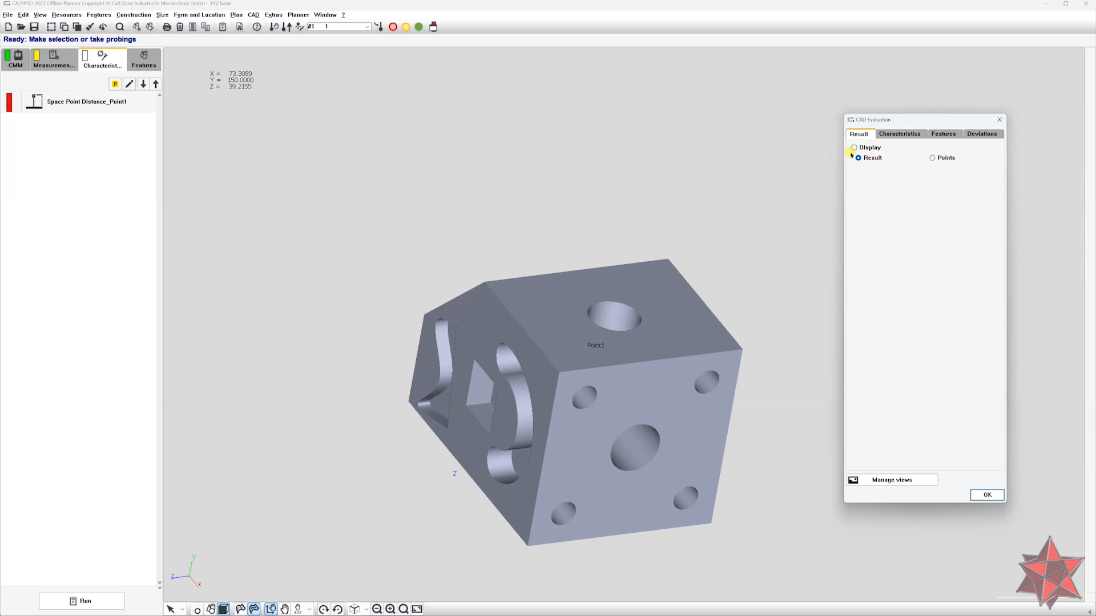
left_click(894, 134)
left_click(870, 147)
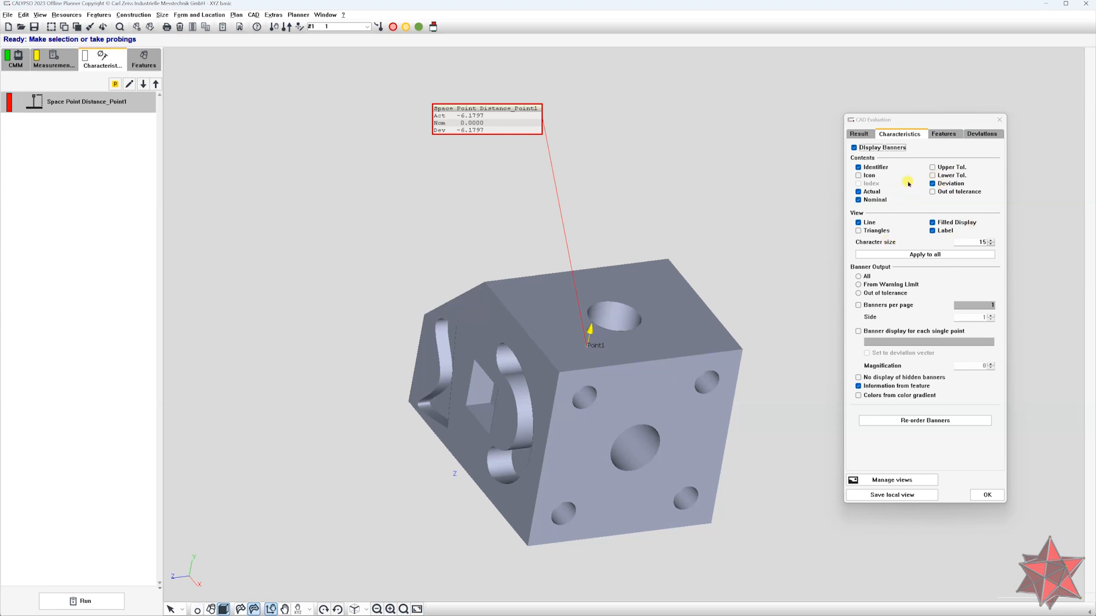
Add the icon, upper tolerance and lower tolerance to the banner contents, try Out of tolerance, and reposition the banner.
left_click(868, 176)
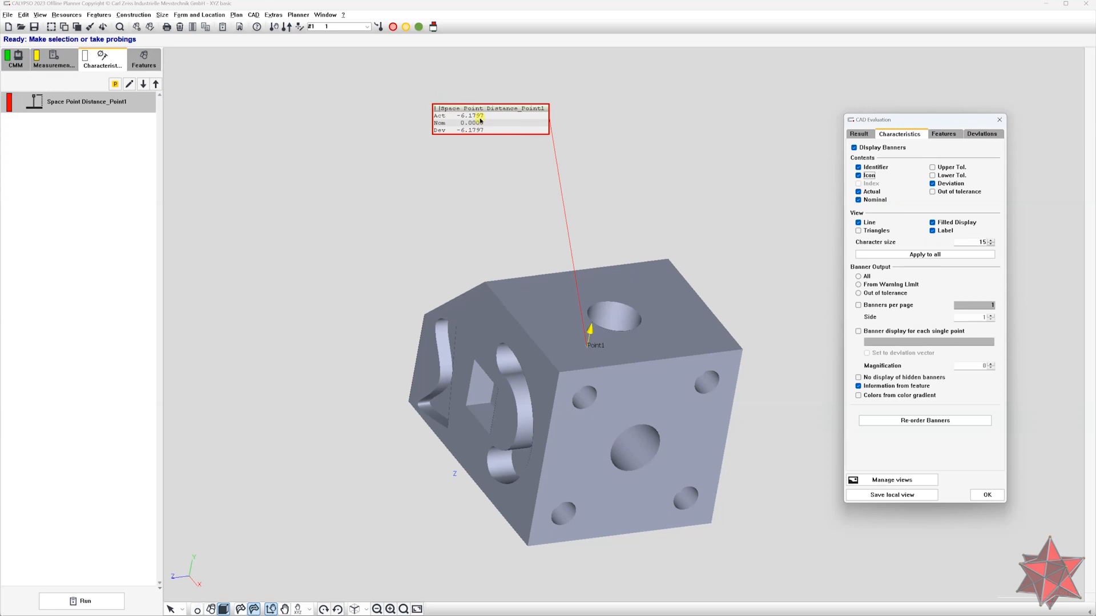
left_click_drag(486, 109, 445, 140)
left_click(932, 167)
left_click(933, 175)
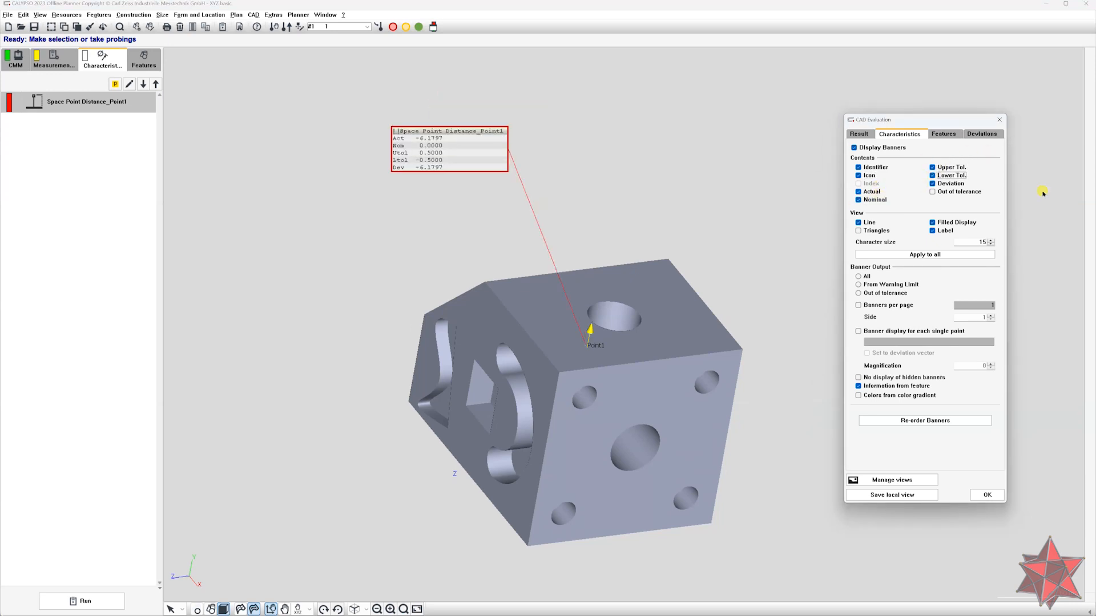
left_click(950, 184)
left_click(950, 184)
left_click(951, 192)
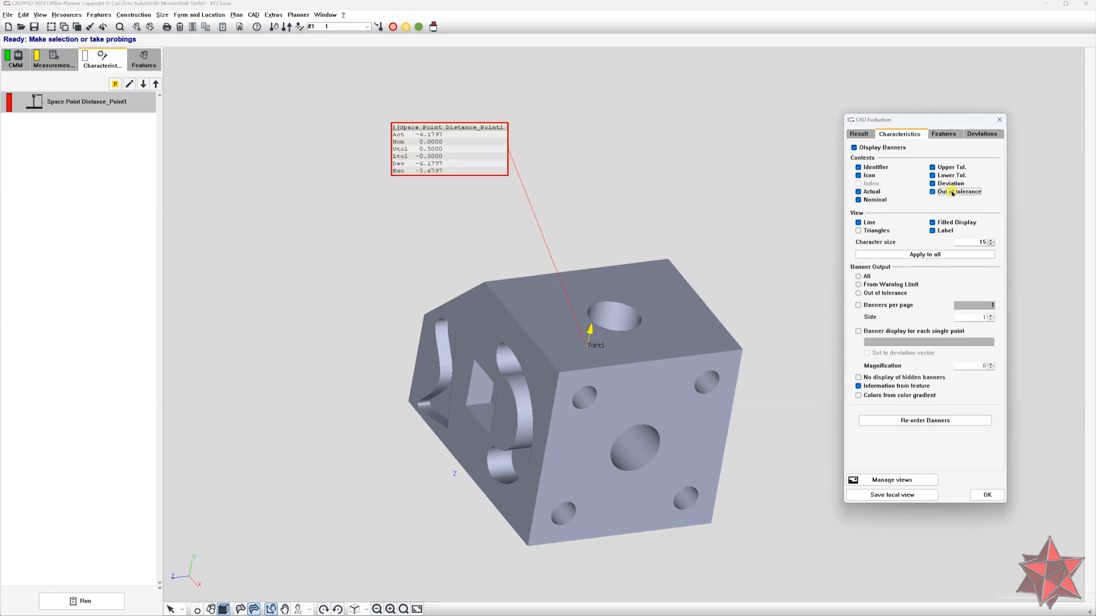
left_click(952, 193)
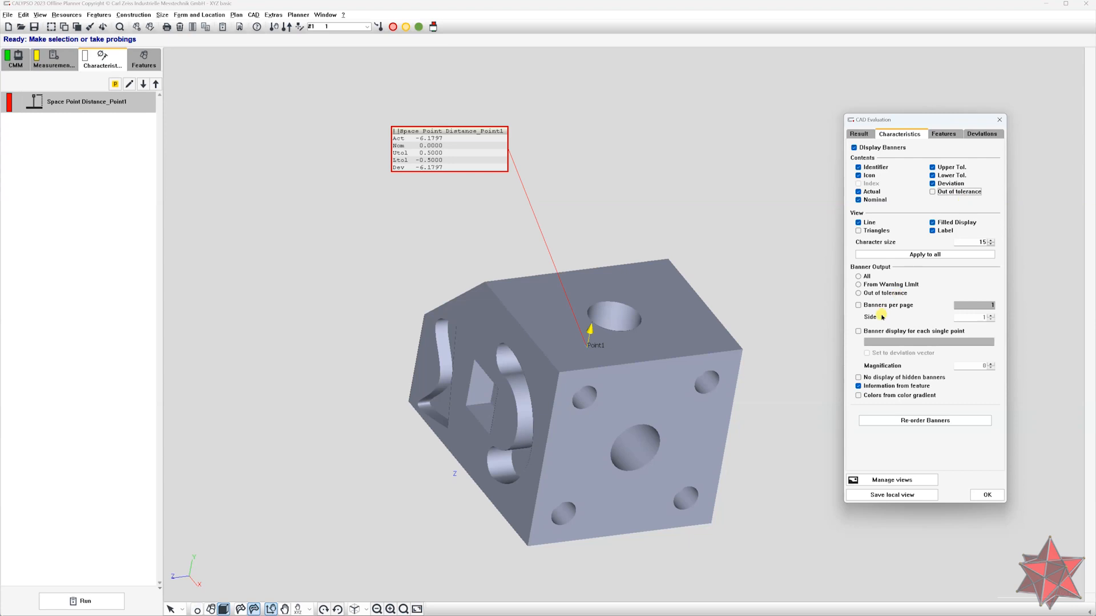
Turn on the result display as points and show the CAD model as a wireframe.
left_click(860, 132)
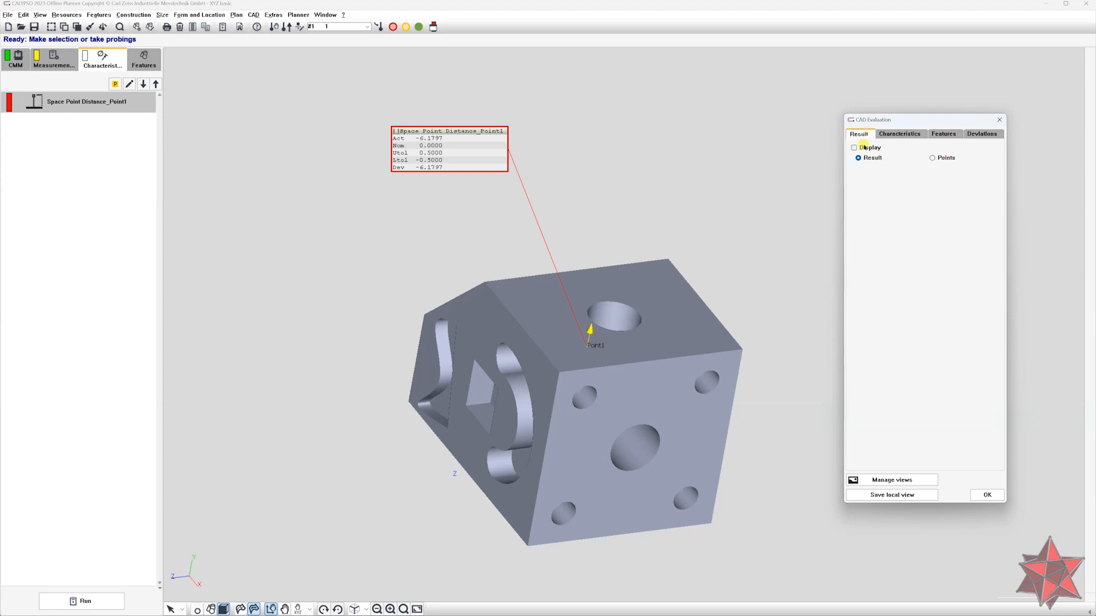
left_click(867, 149)
left_click(934, 158)
middle_click_drag(577, 232, 488, 250)
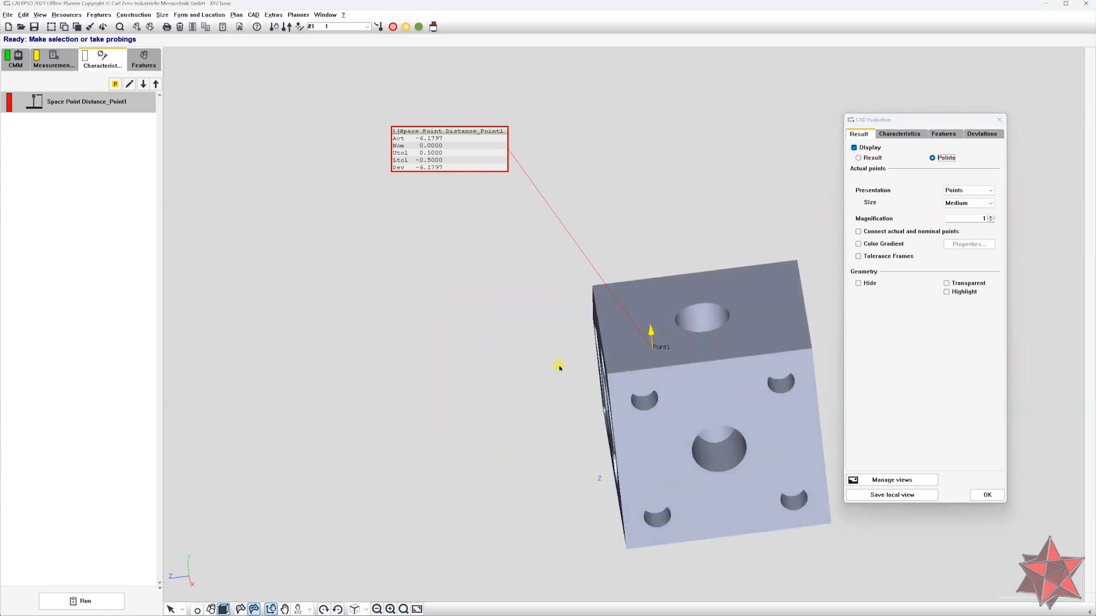
left_click(254, 609)
middle_click_drag(485, 451, 622, 472)
scroll(622, 473, "up", 5)
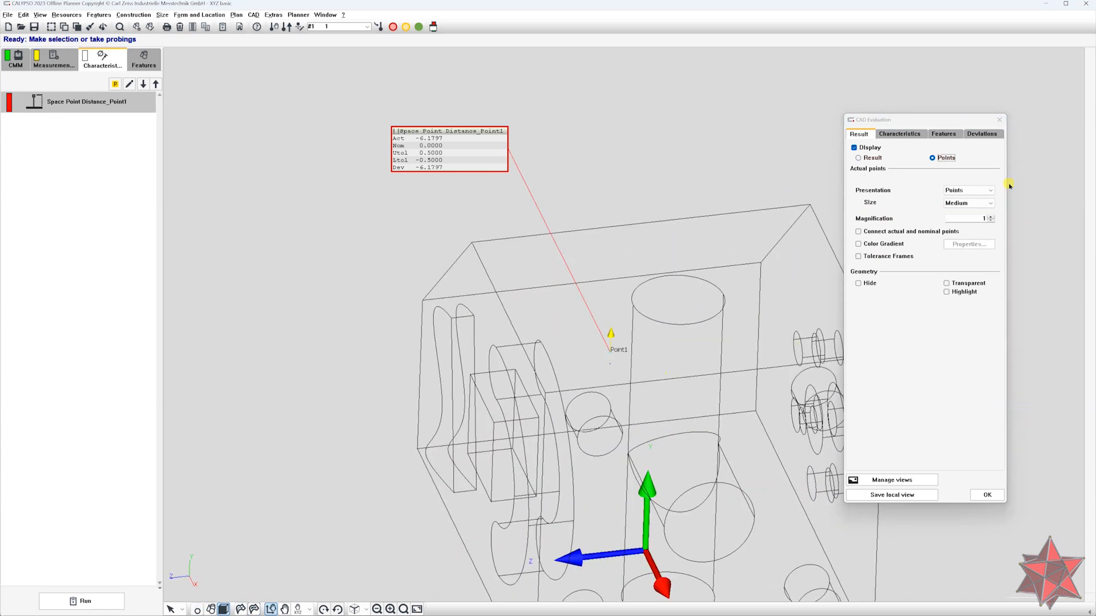
Present the actual points as cylinders with a diameter of 5.
left_click(982, 190)
left_click(986, 222)
left_click_drag(964, 204, 1032, 207)
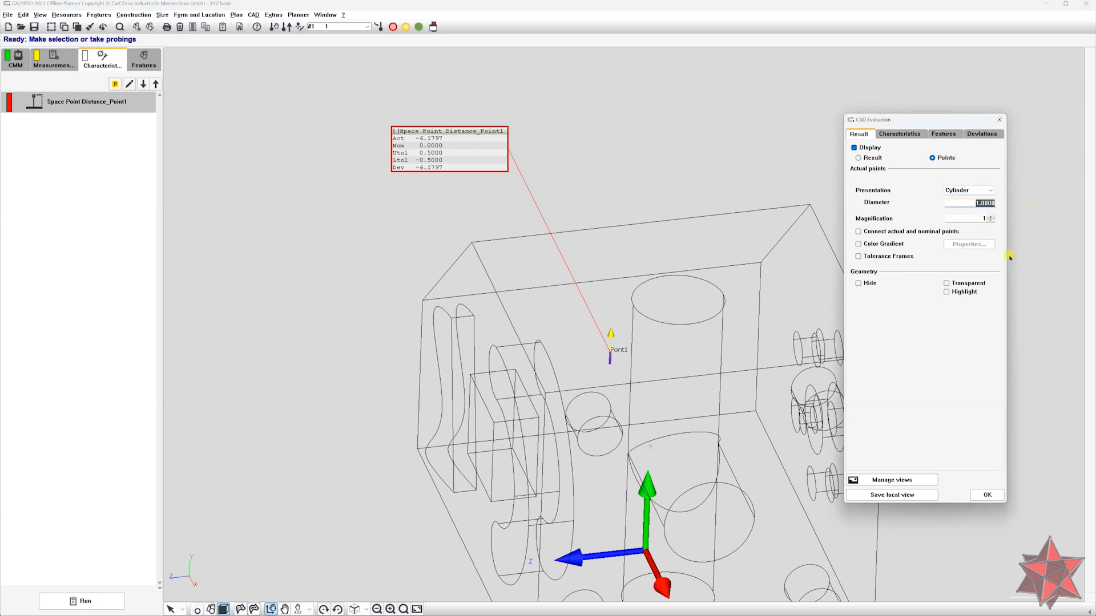
type("5")
key("Tab")
mouse_move(582, 394)
left_mouse_down()
mouse_move(563, 371)
mouse_move(562, 386)
left_mouse_up()
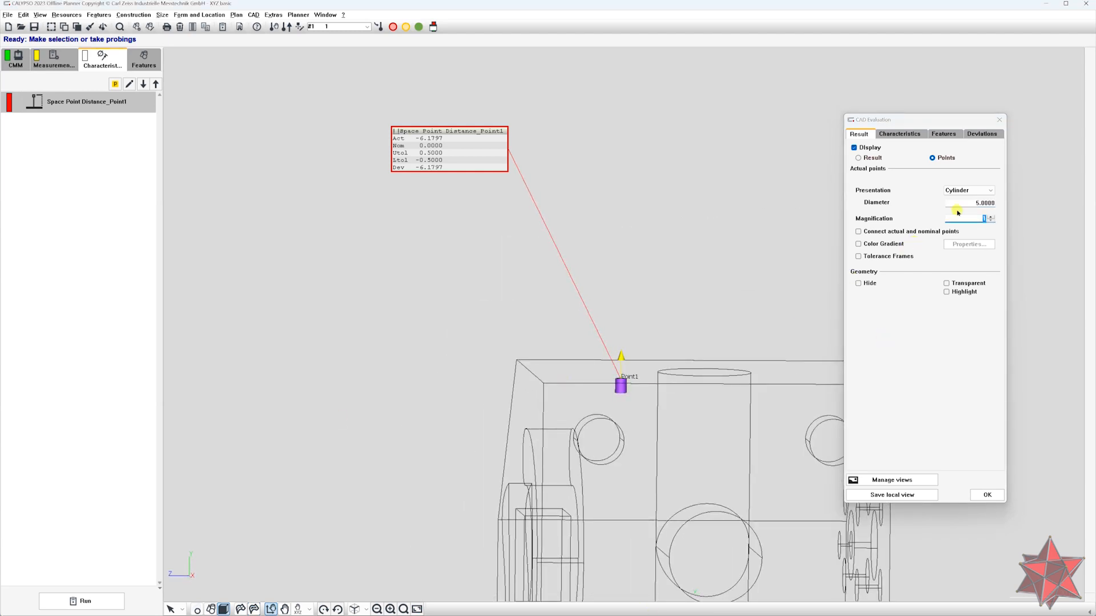
Connect actual and nominal points, enable the color gradient, try Tolerance Frames, and accept the evaluation settings.
left_click(883, 233)
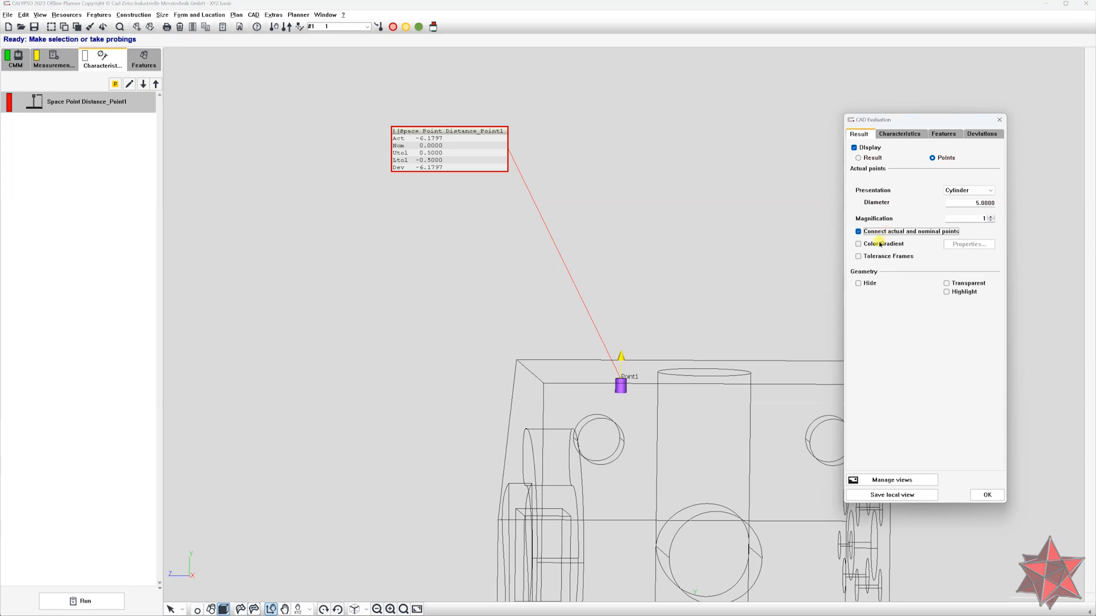
left_click(881, 244)
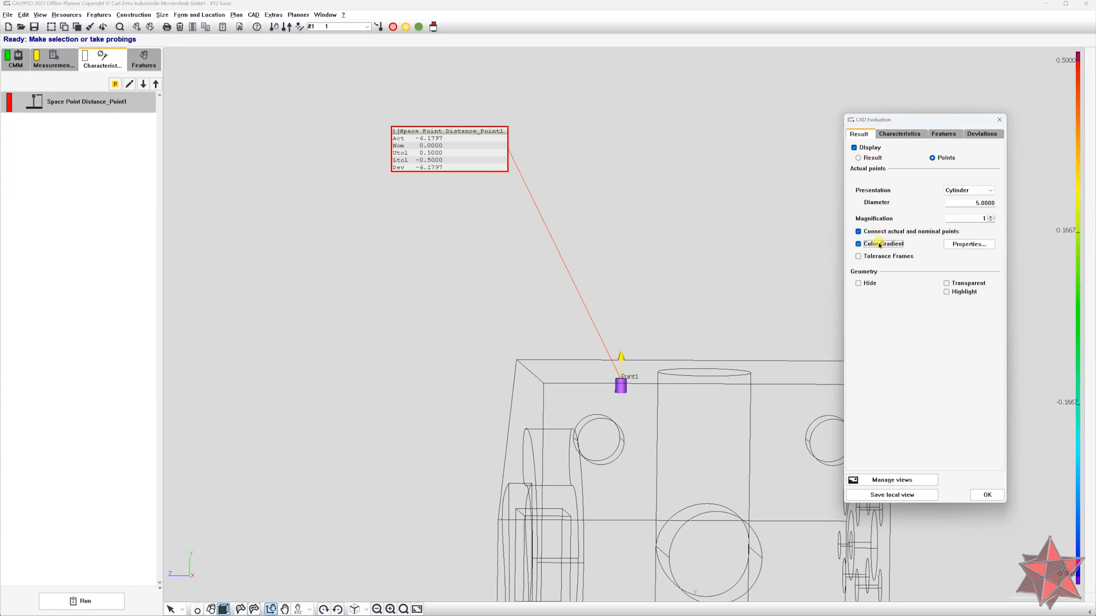
left_click_drag(684, 318, 704, 342)
left_click(900, 256)
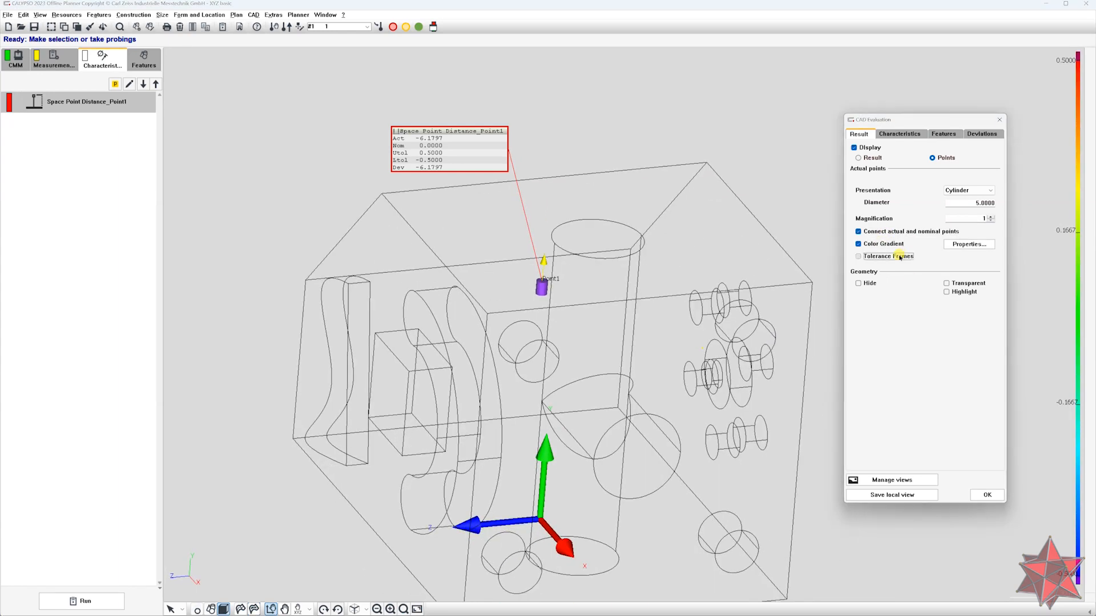
left_click(898, 258)
left_click_drag(687, 313, 923, 331)
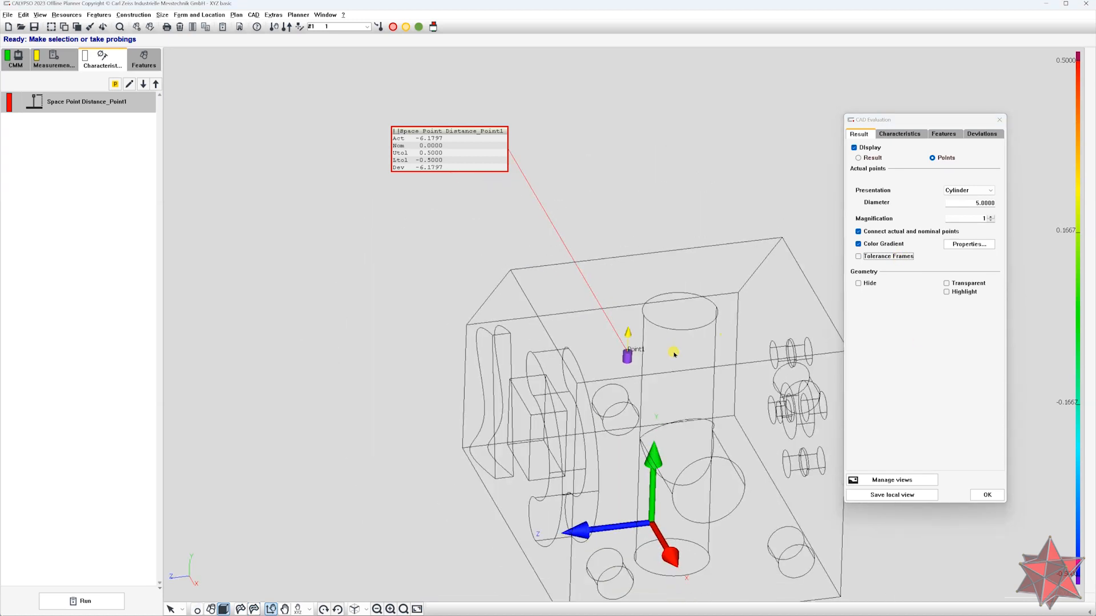
left_click(981, 495)
Display the CAD model as a transparent shaded solid instead of a wireframe.
right_click(708, 308)
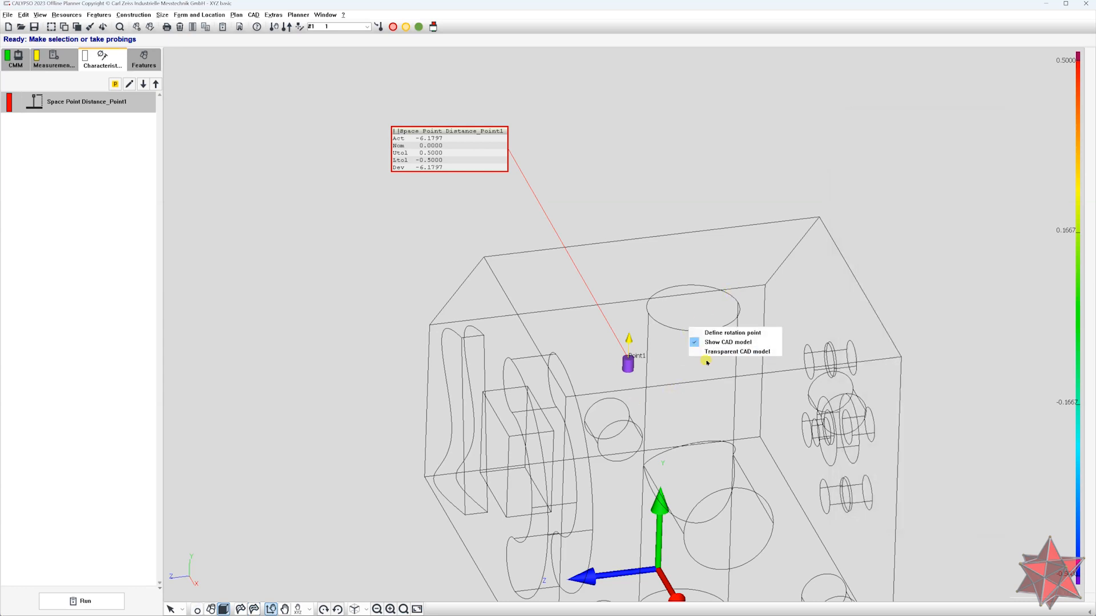
left_click(362, 562)
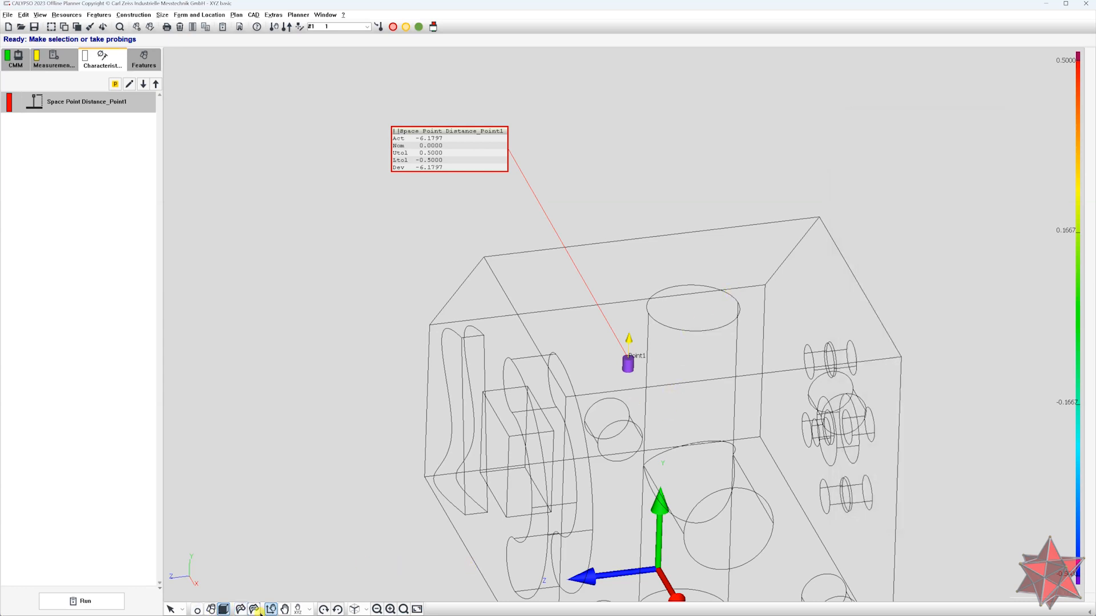
left_click(255, 609)
mouse_move(747, 400)
middle_mouse_down()
mouse_move(725, 344)
mouse_move(731, 366)
mouse_move(782, 376)
middle_mouse_up()
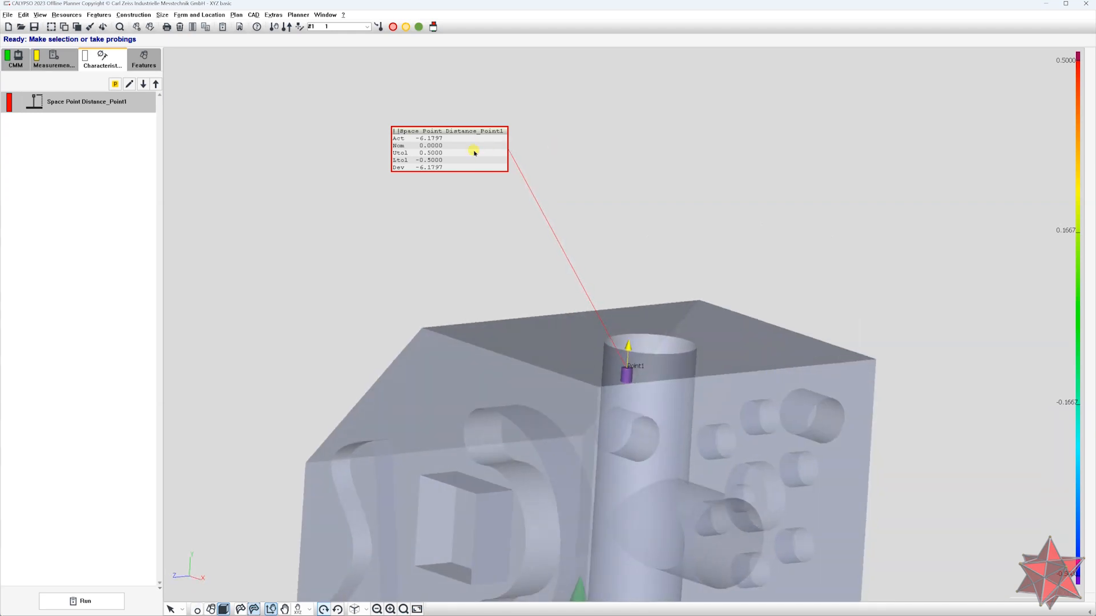
Move the Space Point Distance banner down closer to the model and view the cylinder marking the point from several angles.
left_click_drag(474, 153, 438, 226)
middle_click_drag(638, 423, 562, 422)
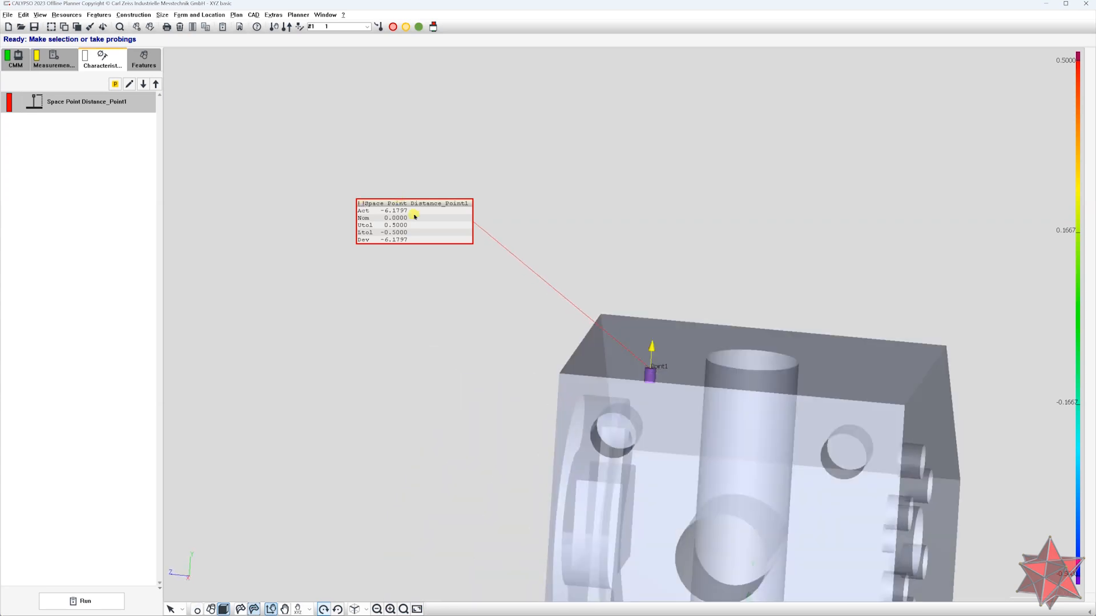
middle_click_drag(652, 266, 679, 313)
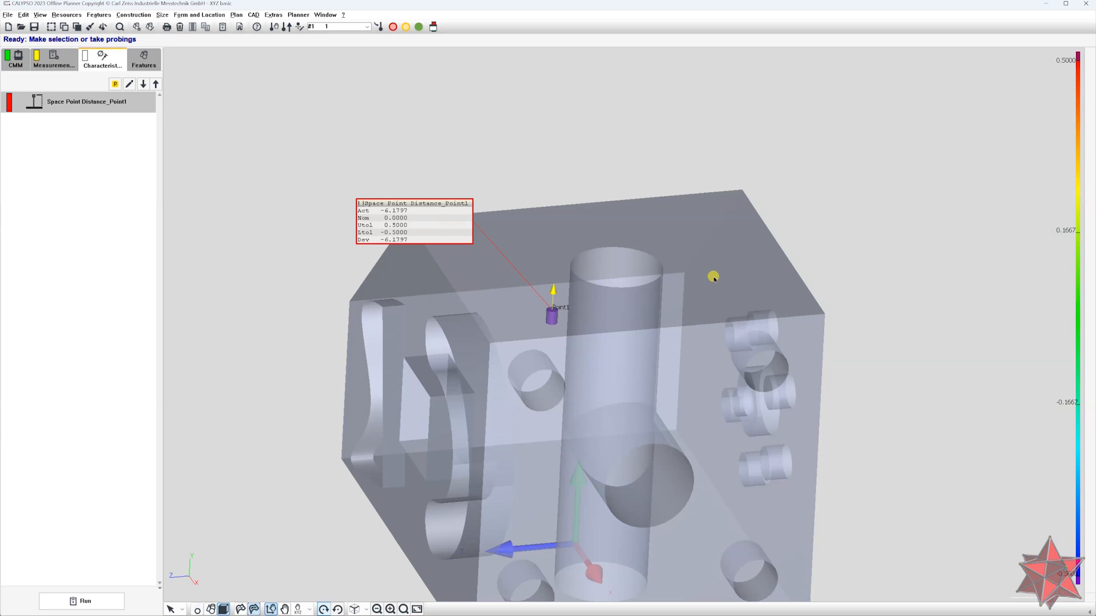
left_click_drag(711, 278, 771, 301)
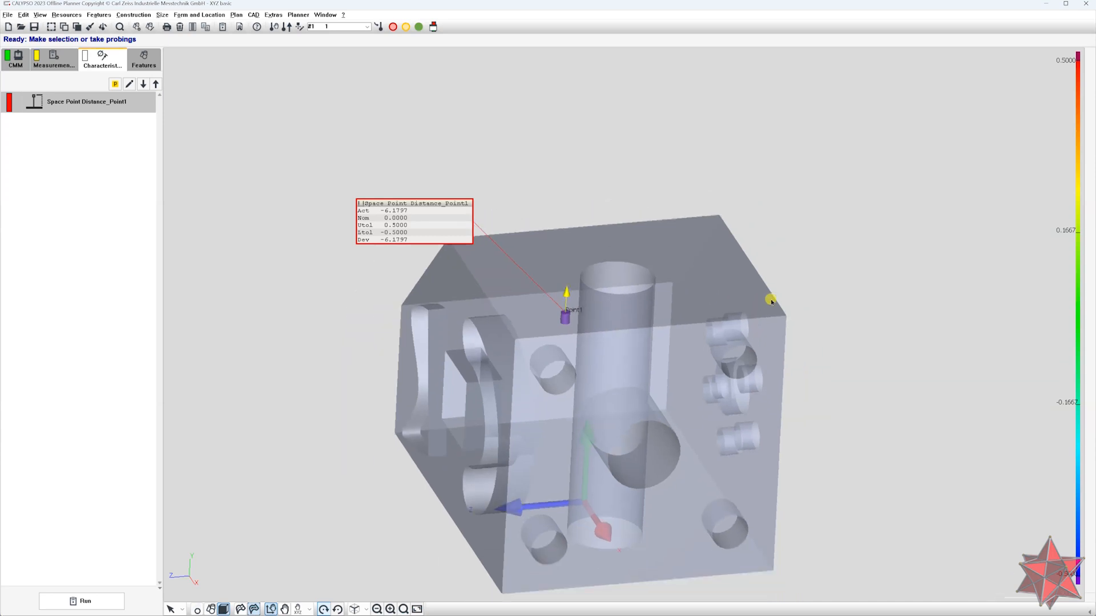
scroll(771, 302, "down", 1)
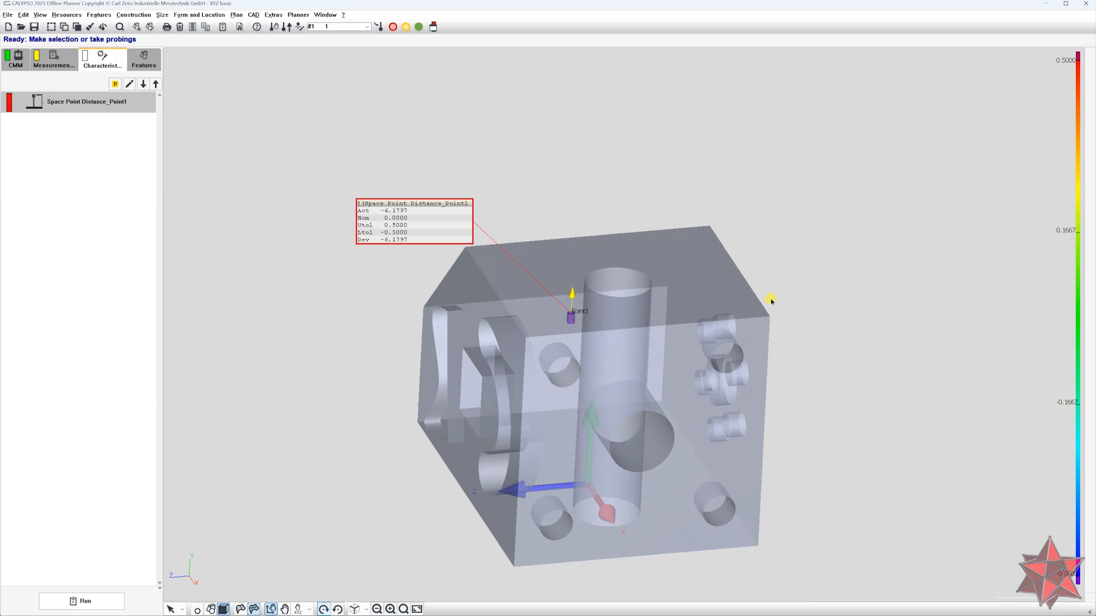